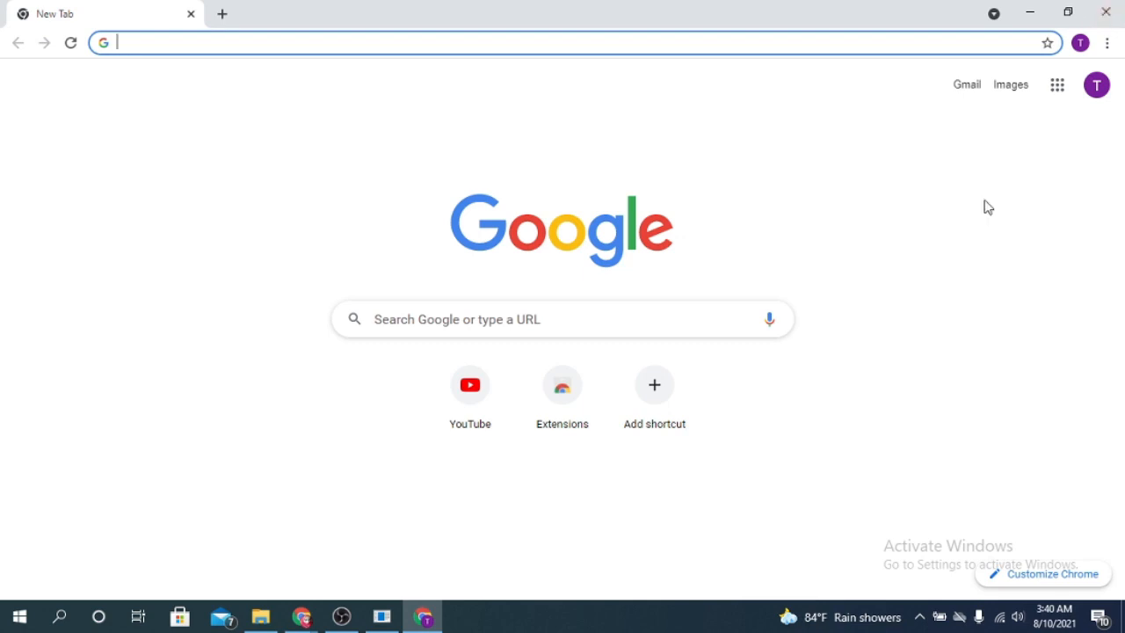
- Open Google Forms from the Google apps launcher on Chrome's new tab page
left_click(1064, 89)
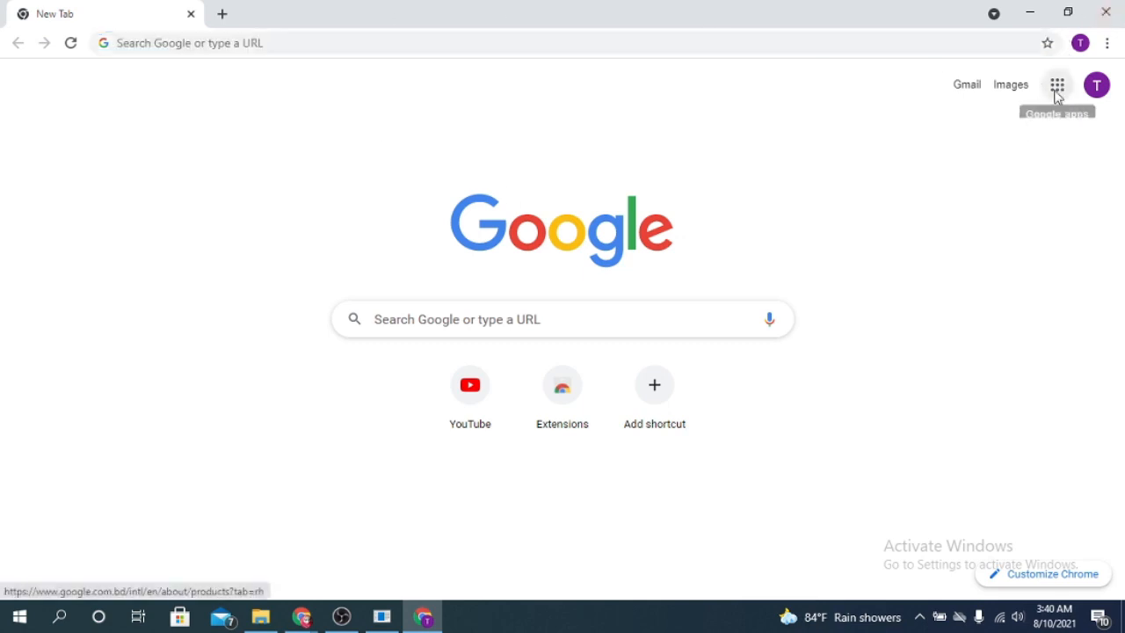
left_click(1061, 92)
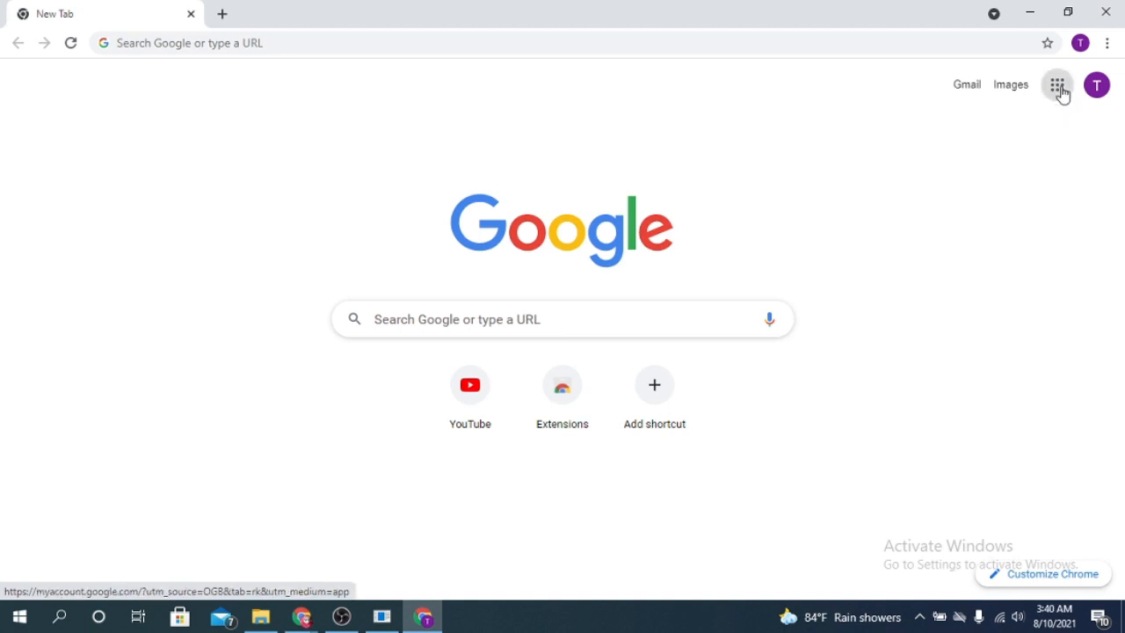
left_click(1062, 92)
scroll(1016, 303, "down", 5)
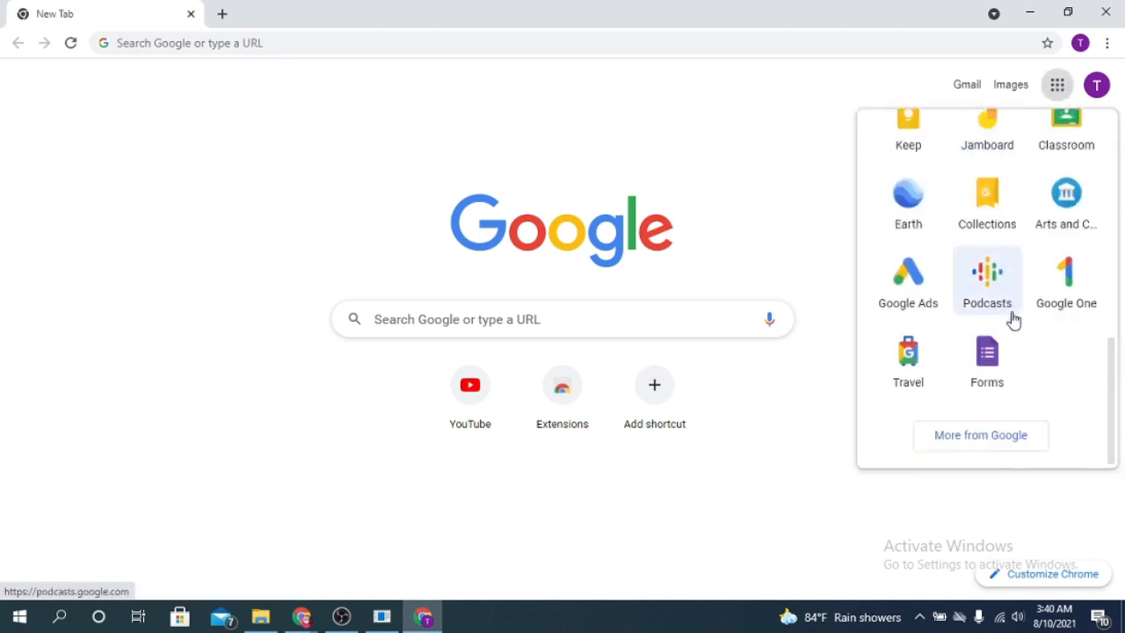
left_click(994, 364)
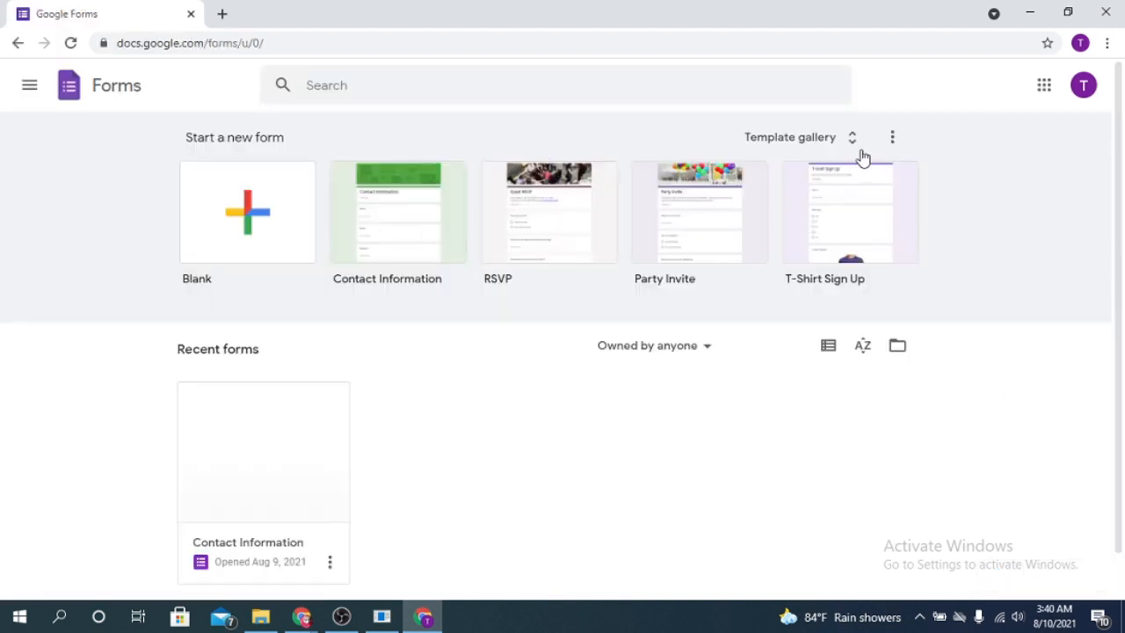
- Browse the template gallery, then start a form from the Blank template
left_click(854, 140)
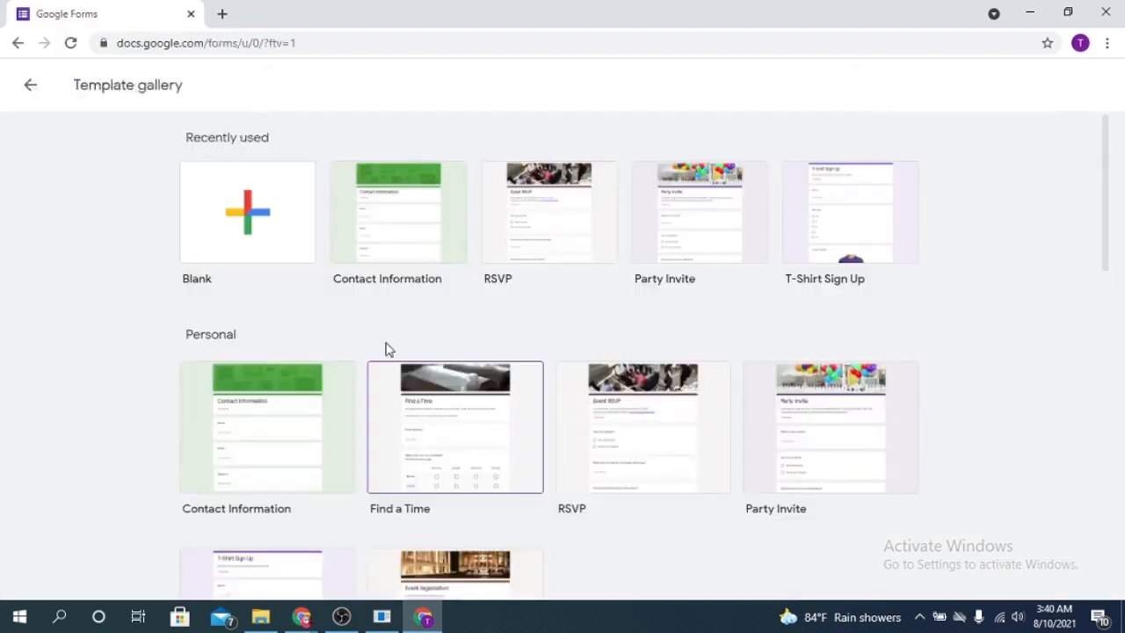
scroll(784, 392, "down", 1)
scroll(785, 391, "down", 3)
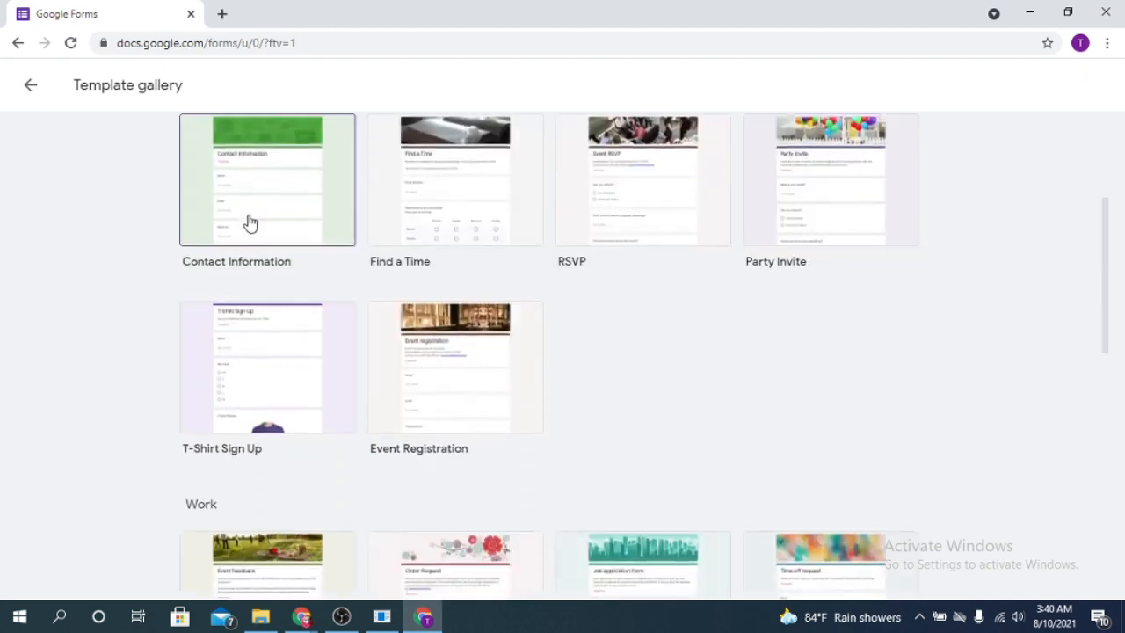
scroll(728, 348, "up", 3)
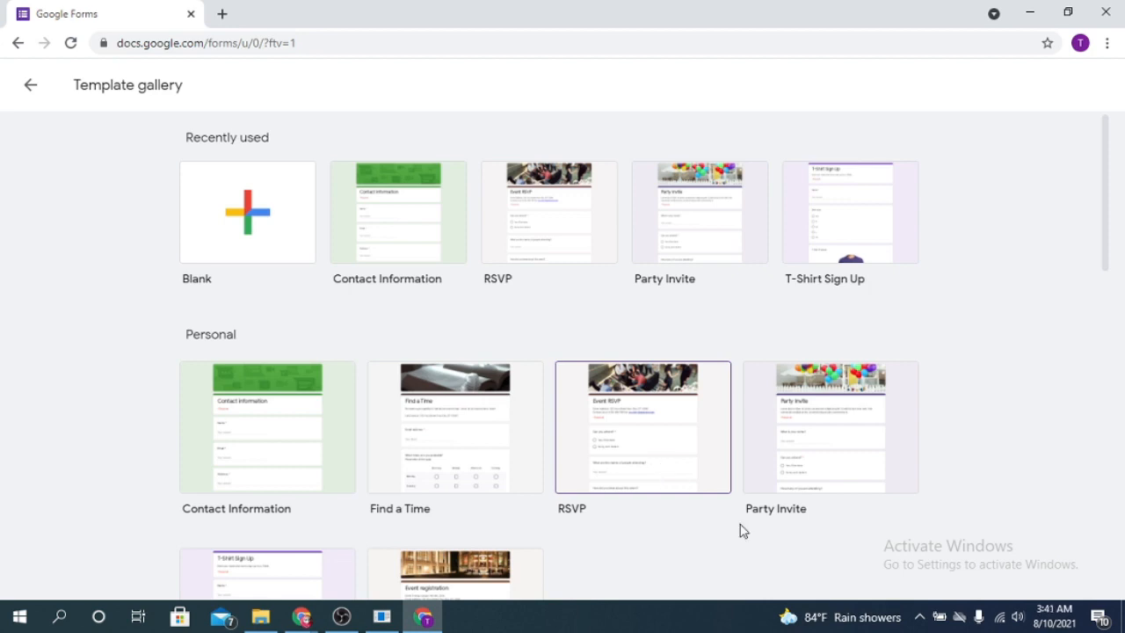
left_click(223, 229)
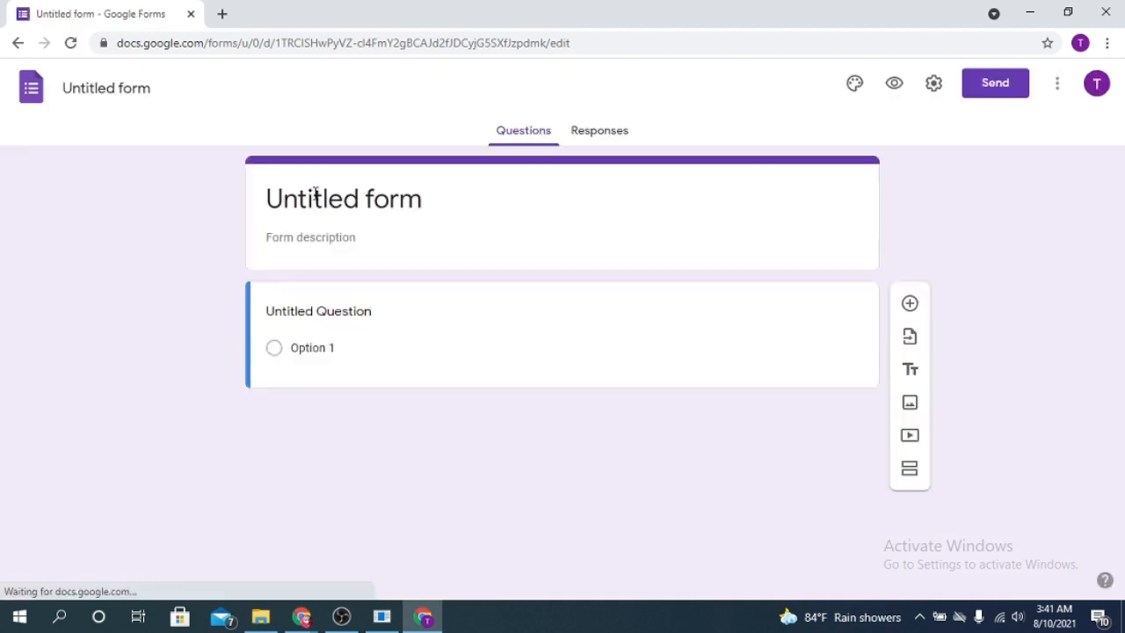
- Rename the form from 'Untitled form' to 'First Form'
left_click(320, 200)
left_click(305, 201)
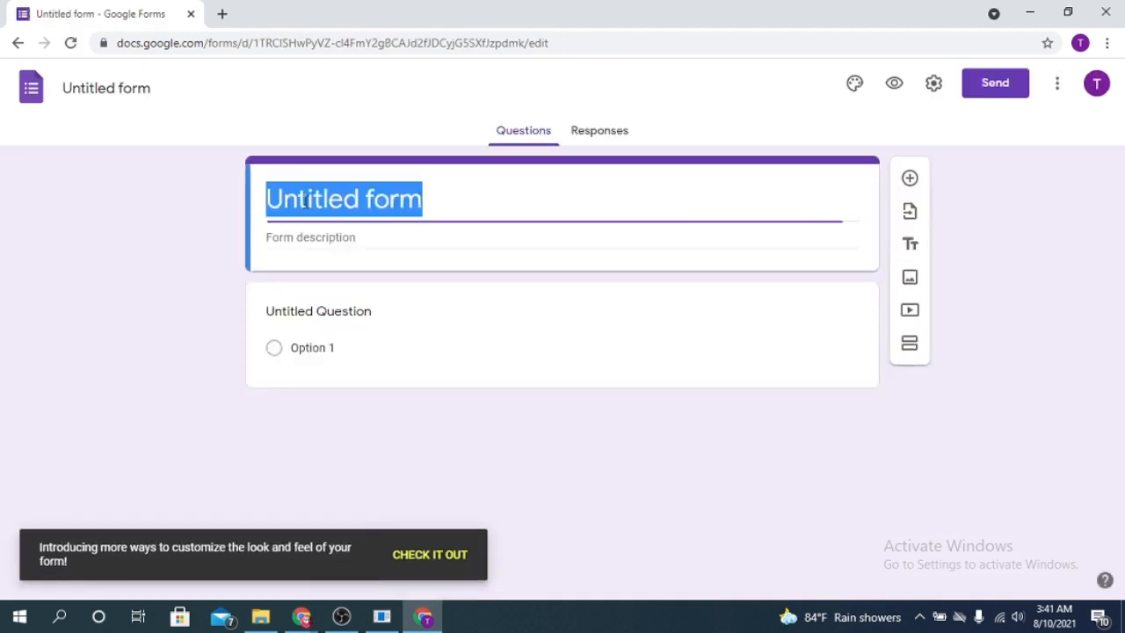
type("First form")
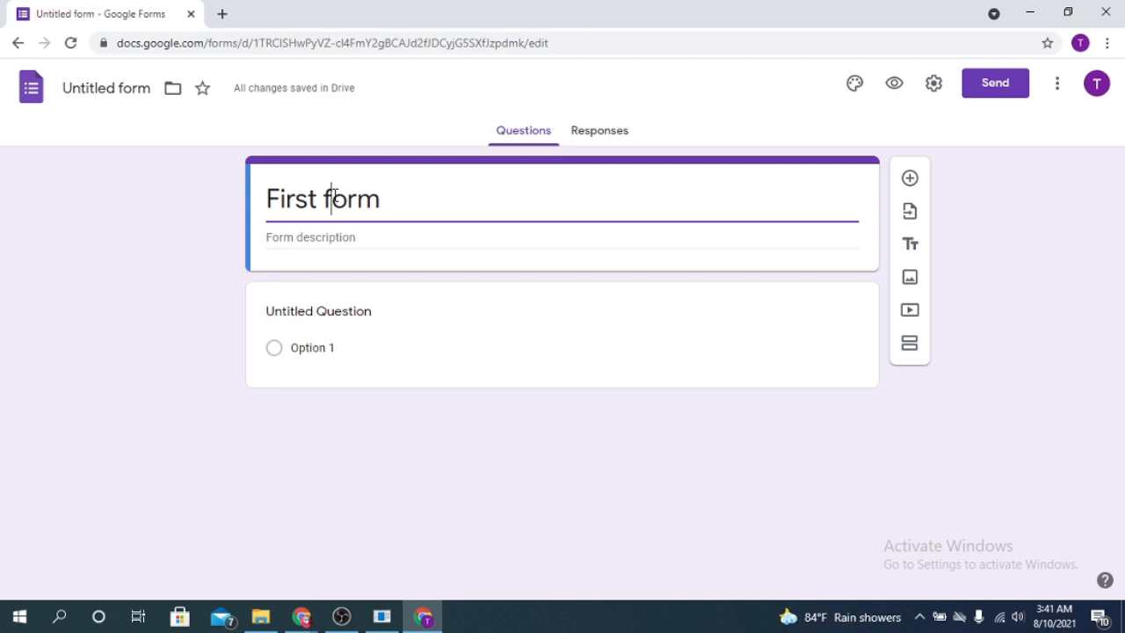
left_click(335, 197)
key("BackSpace")
type("F")
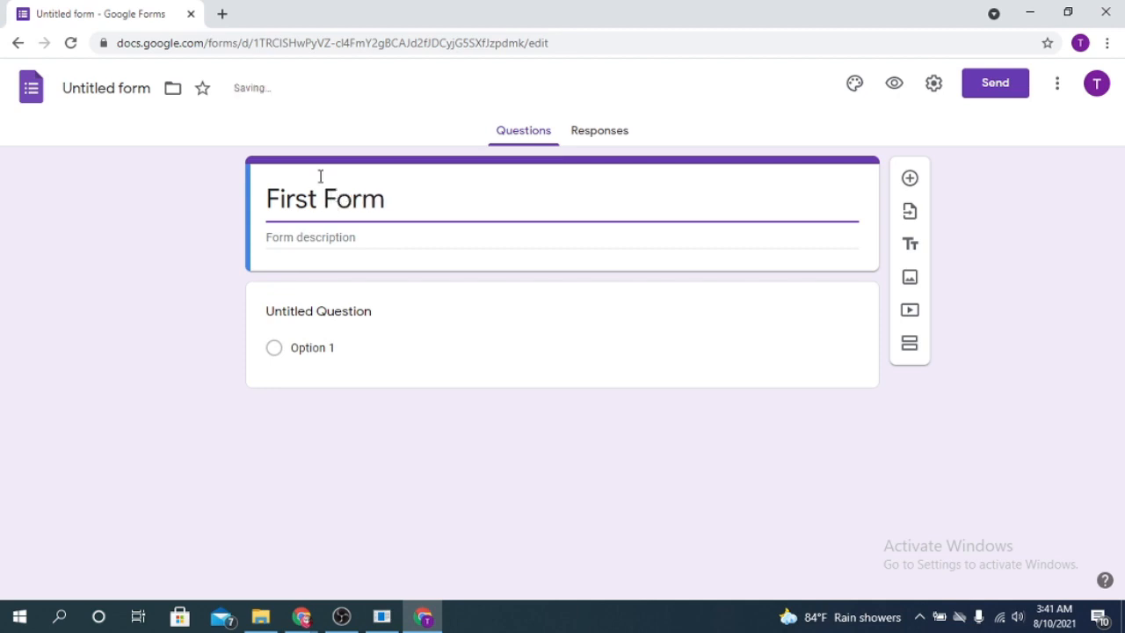
- Add the form description 'This form is a demo'
left_click(311, 239)
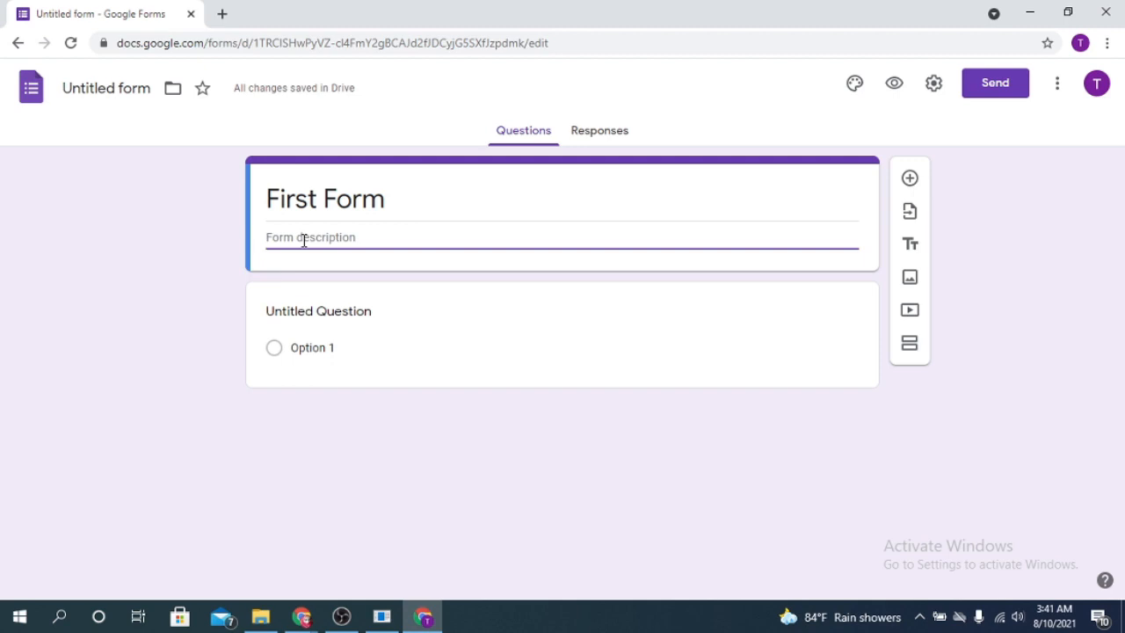
type("This form is a demo")
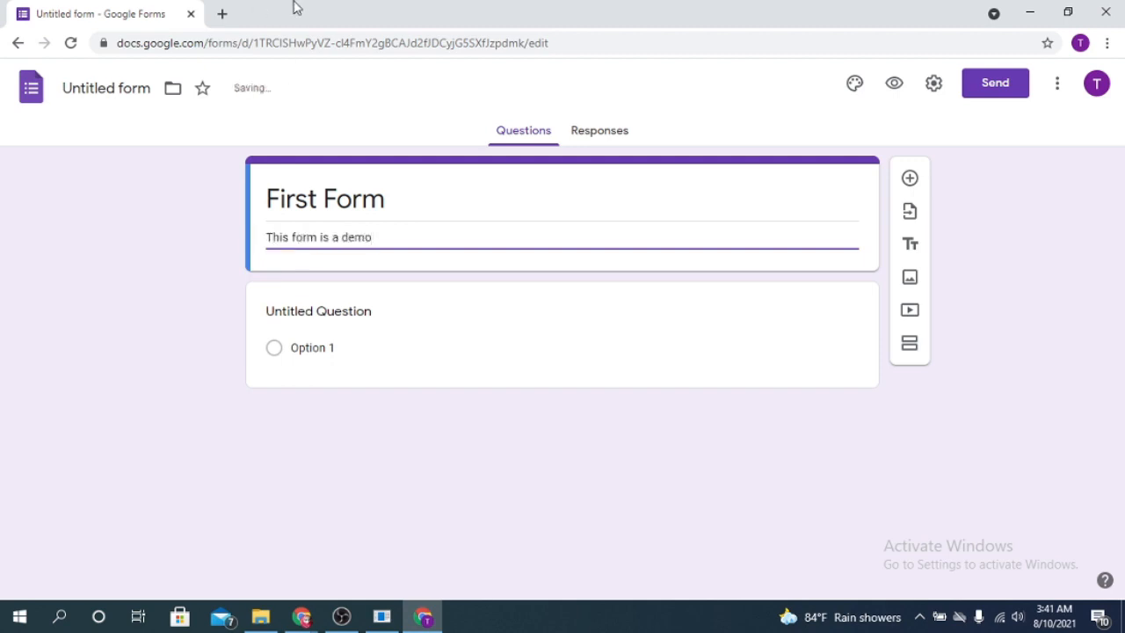
left_click(360, 310)
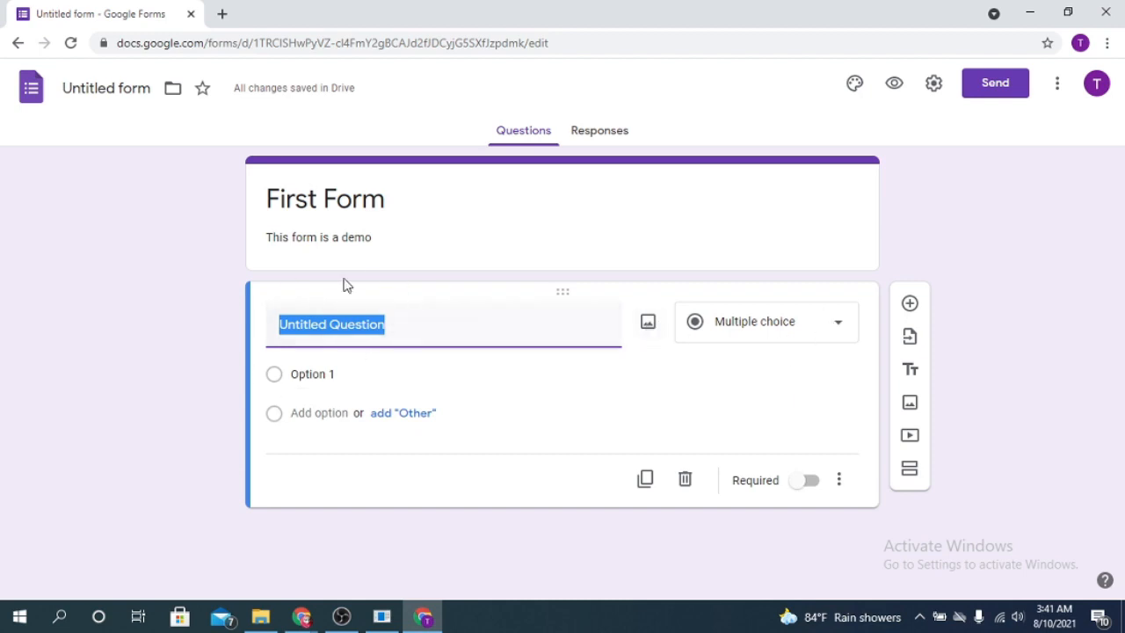
- Retitle the first question 'Name' and set its type to Short answer
left_click(404, 334)
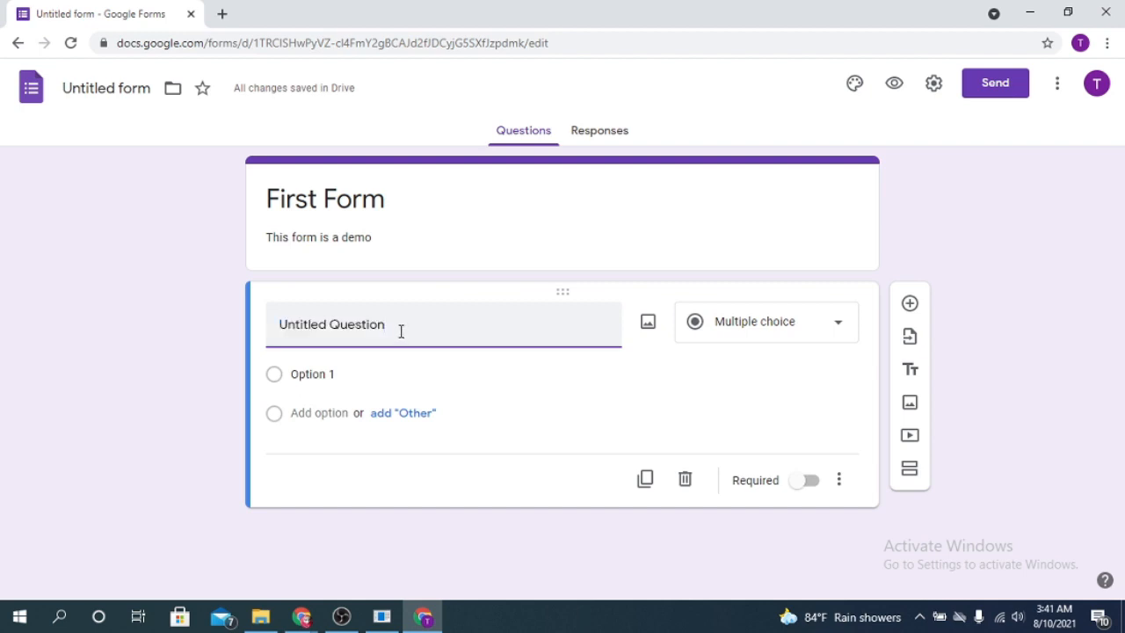
triple_click(401, 331)
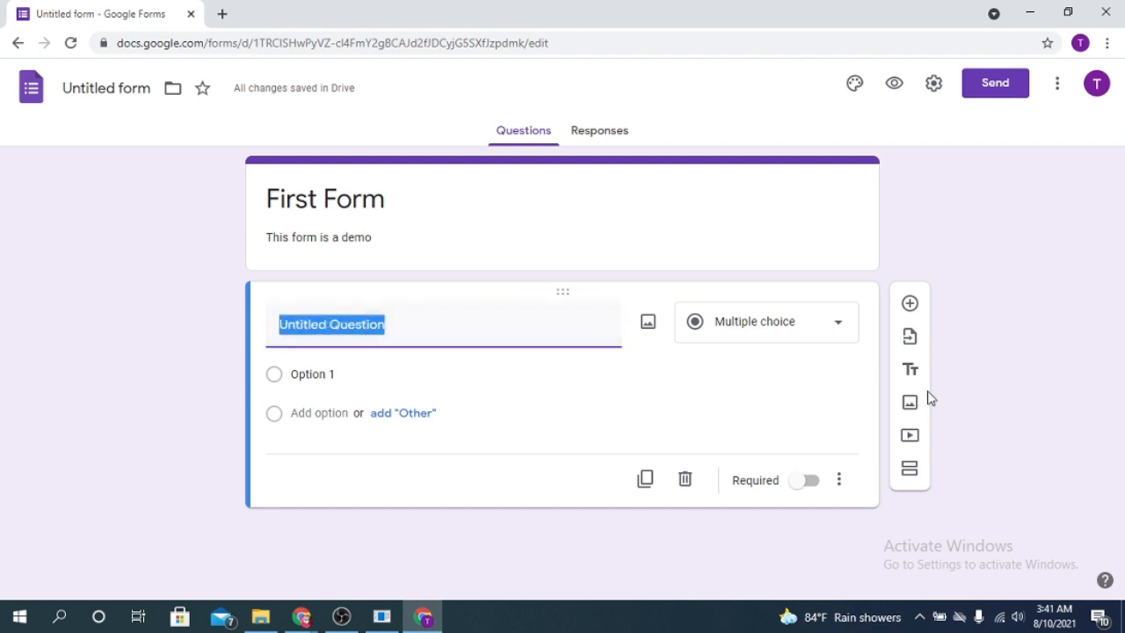
type("Name")
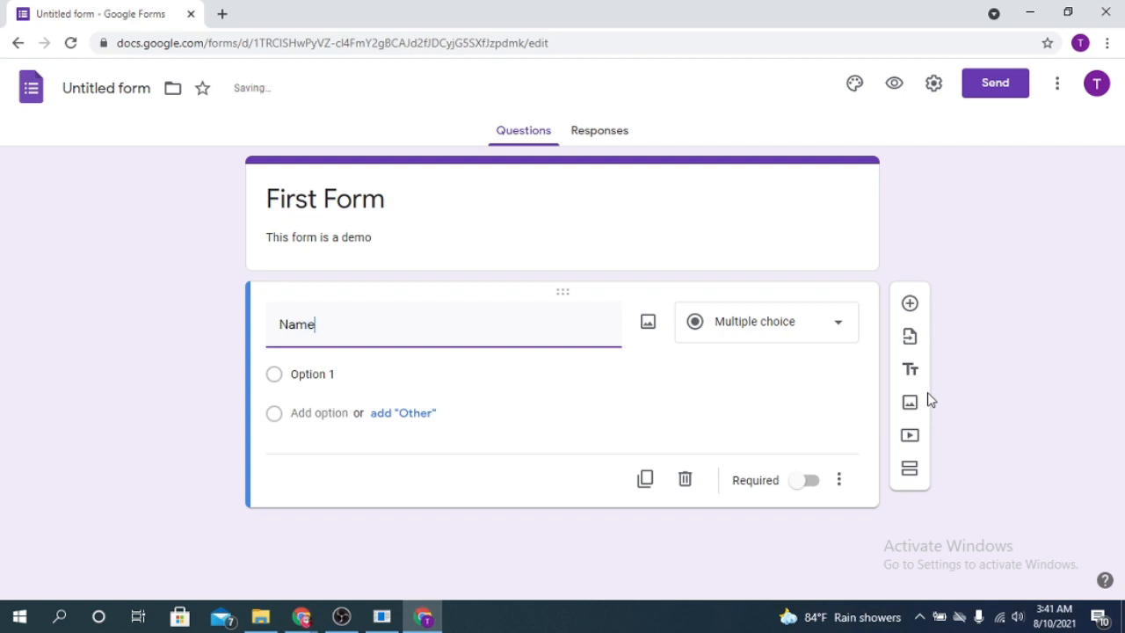
left_click(816, 332)
double_click(350, 322)
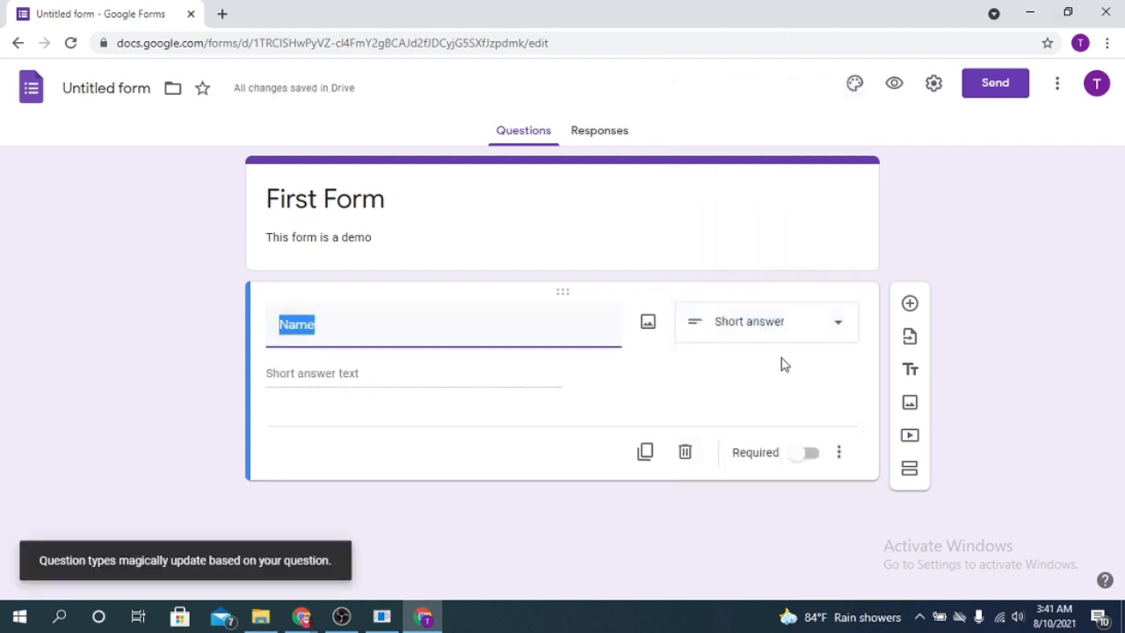
left_click(823, 334)
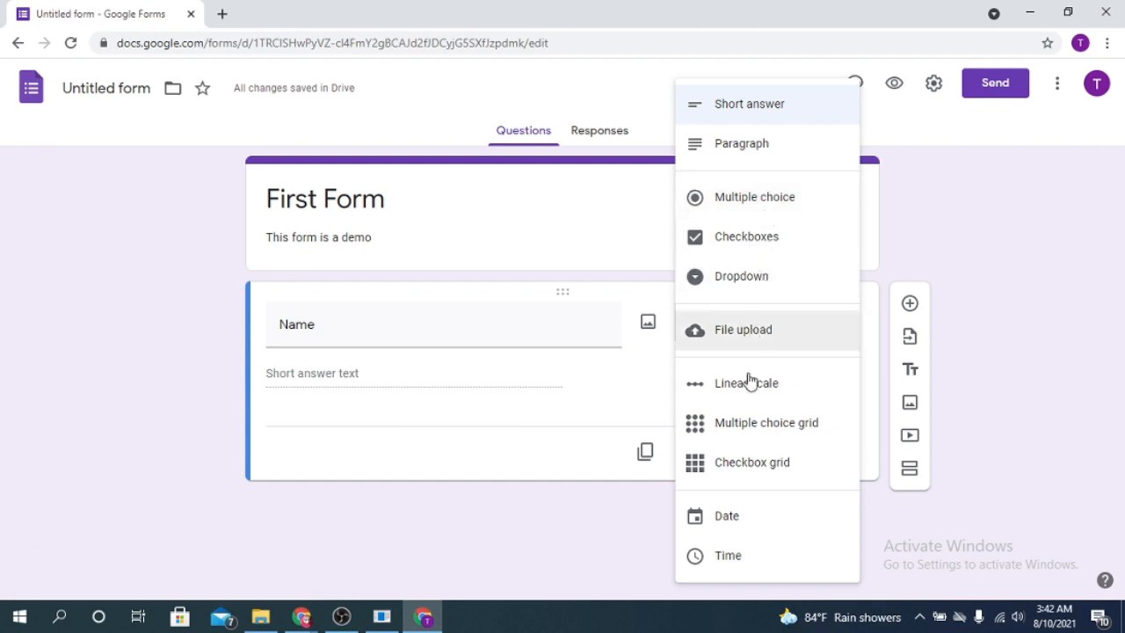
left_click(267, 425)
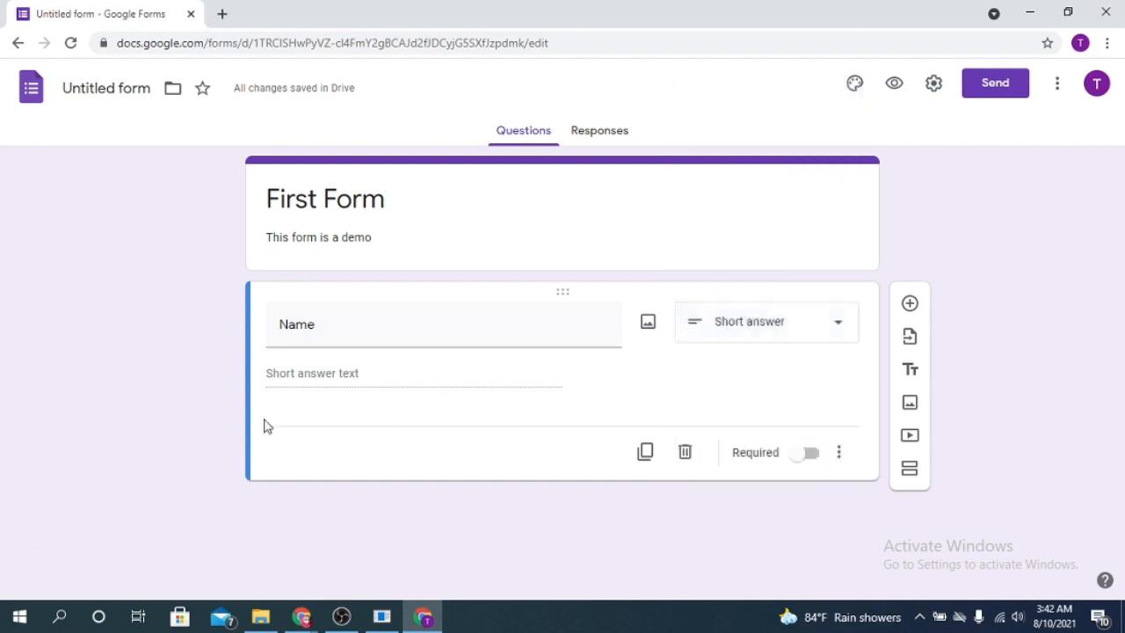
- Confirm Short answer as the type and make the Name question required
double_click(334, 329)
left_click(335, 327)
left_click(339, 371)
left_click(832, 338)
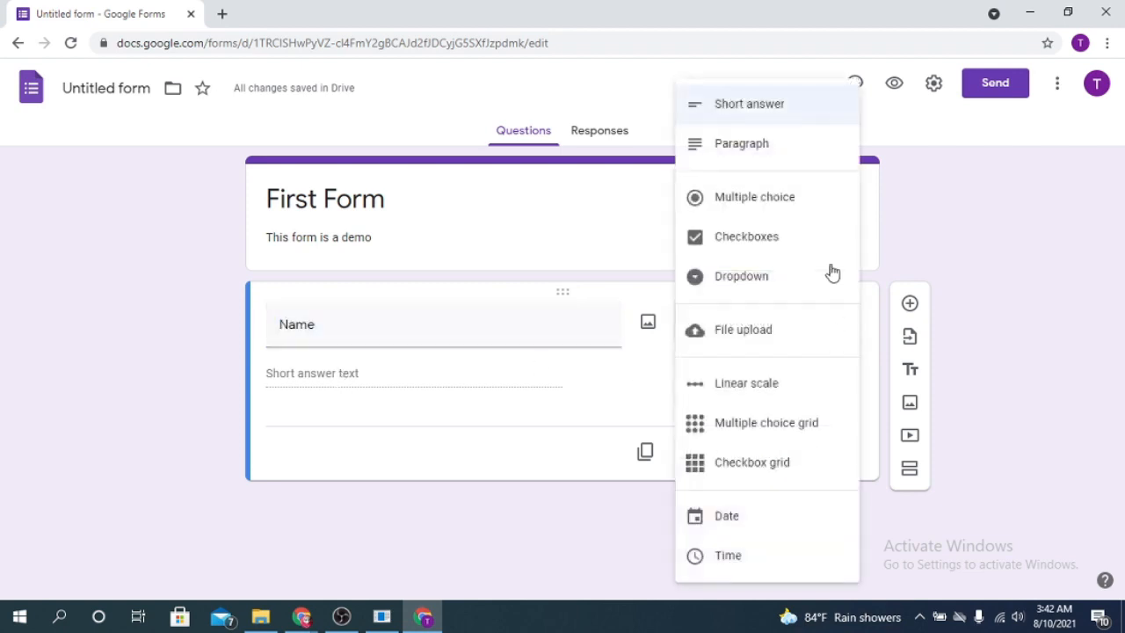
left_click(425, 502)
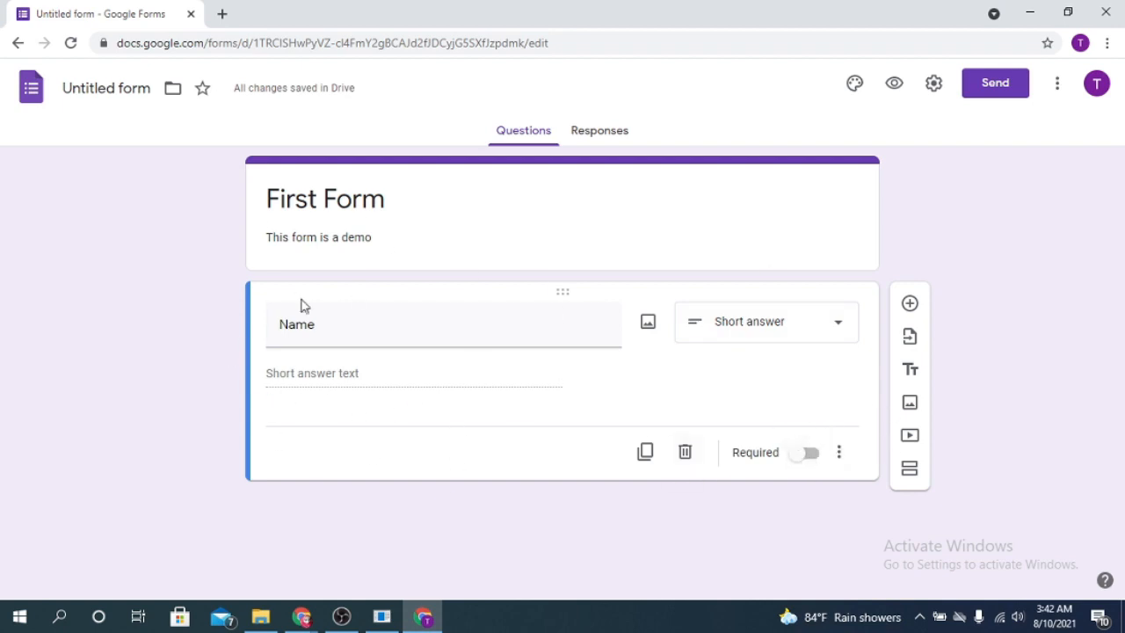
left_click(807, 455)
- Add a required Short answer 'Email' question, then a new question titled 'Gender'
left_click(911, 304)
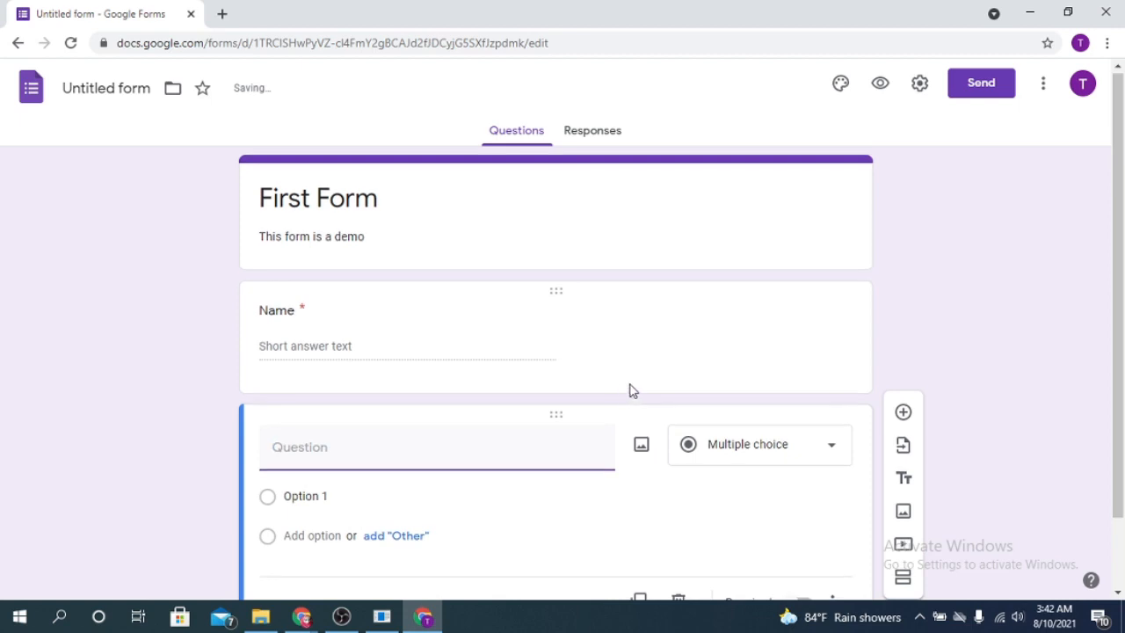
type("Email")
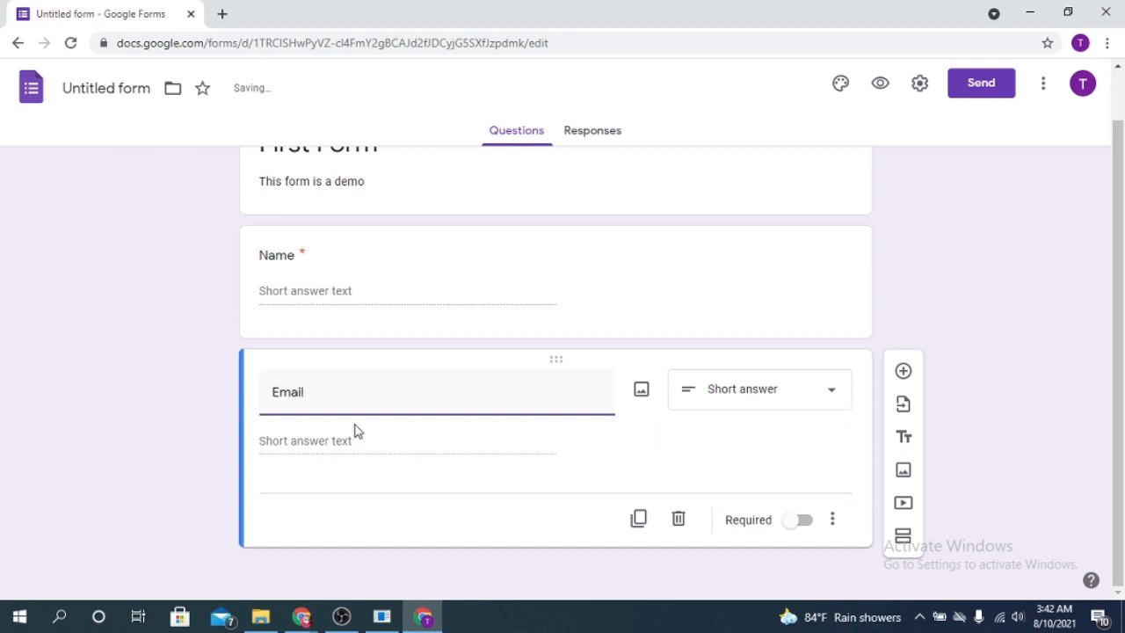
left_click(826, 395)
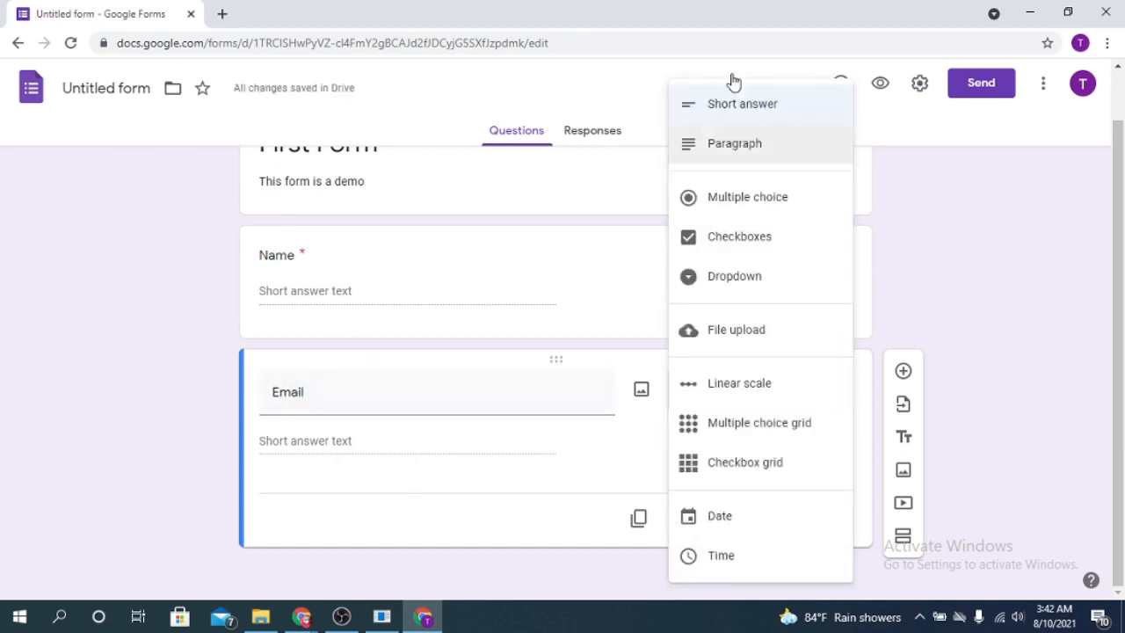
left_click(765, 116)
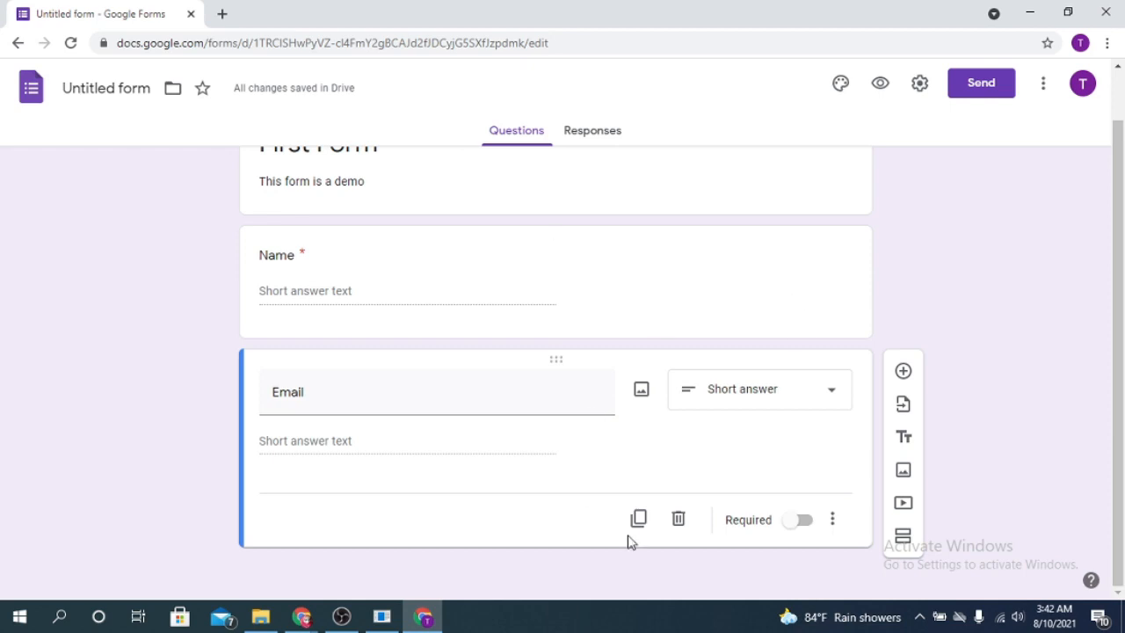
left_click(801, 521)
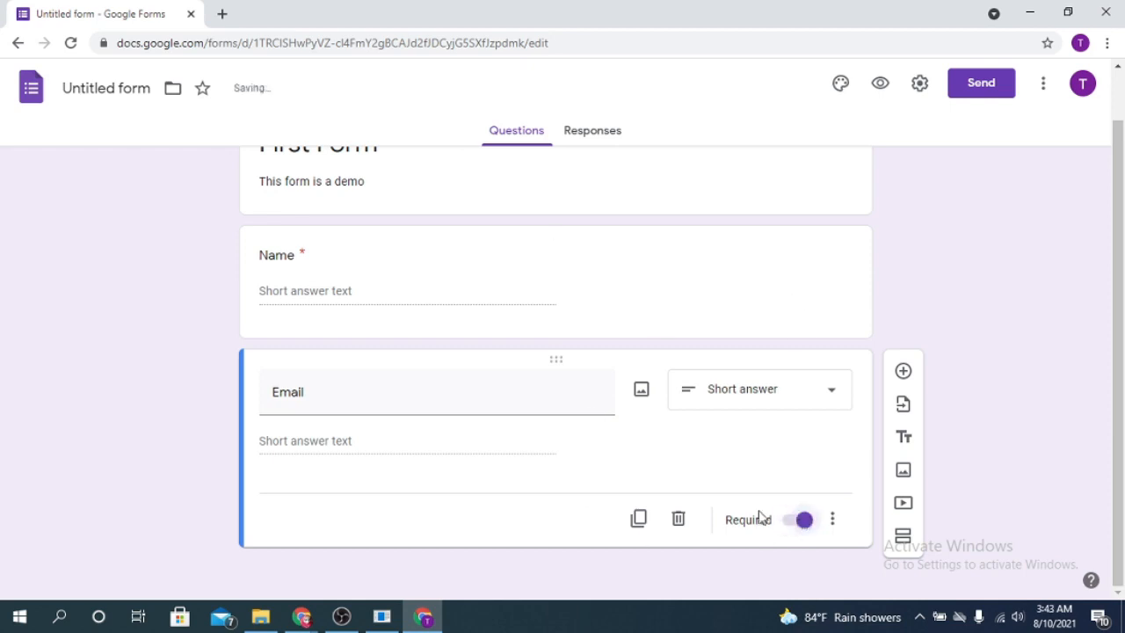
left_click(904, 373)
type("G")
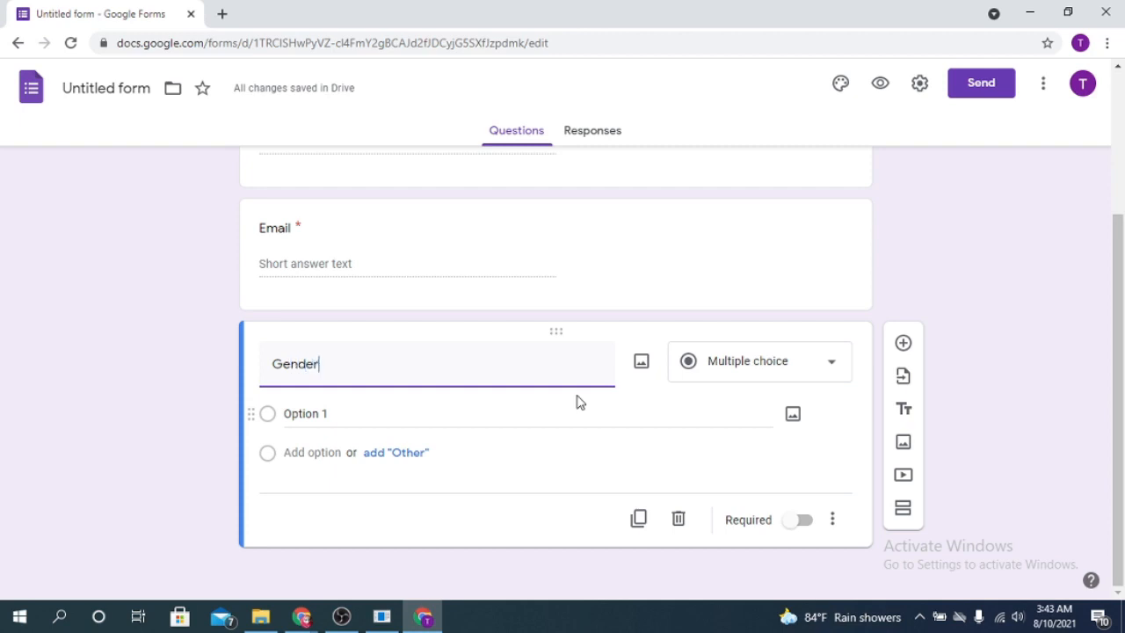
type("ender")
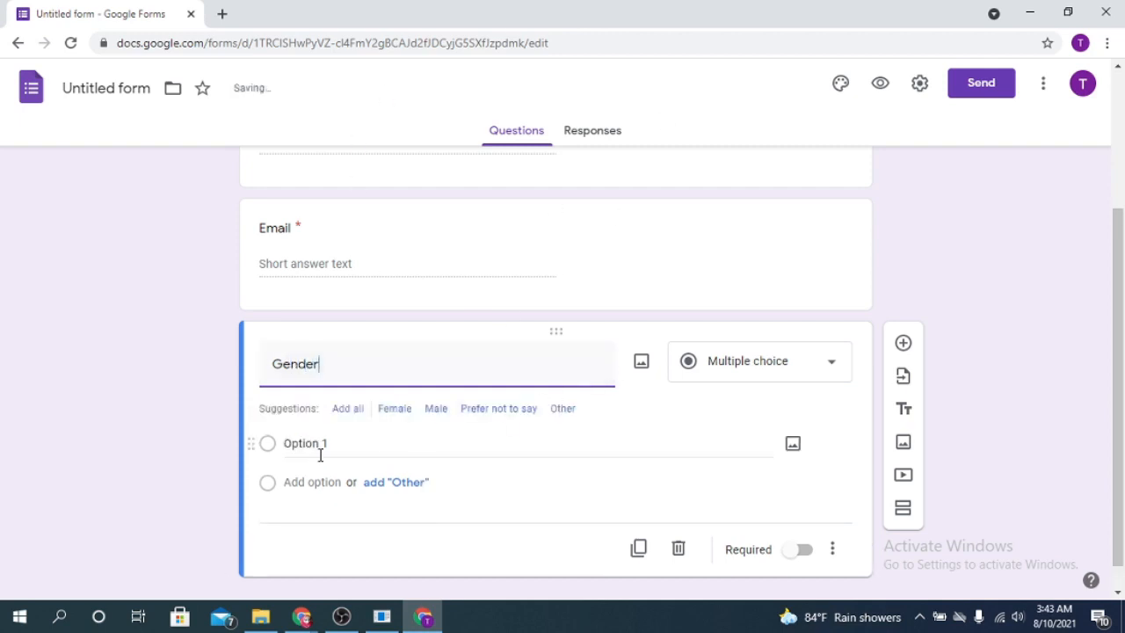
- Give Gender the options Female, Male, Prefer not to say and Other, removing a stray 'F' option
left_click(305, 442)
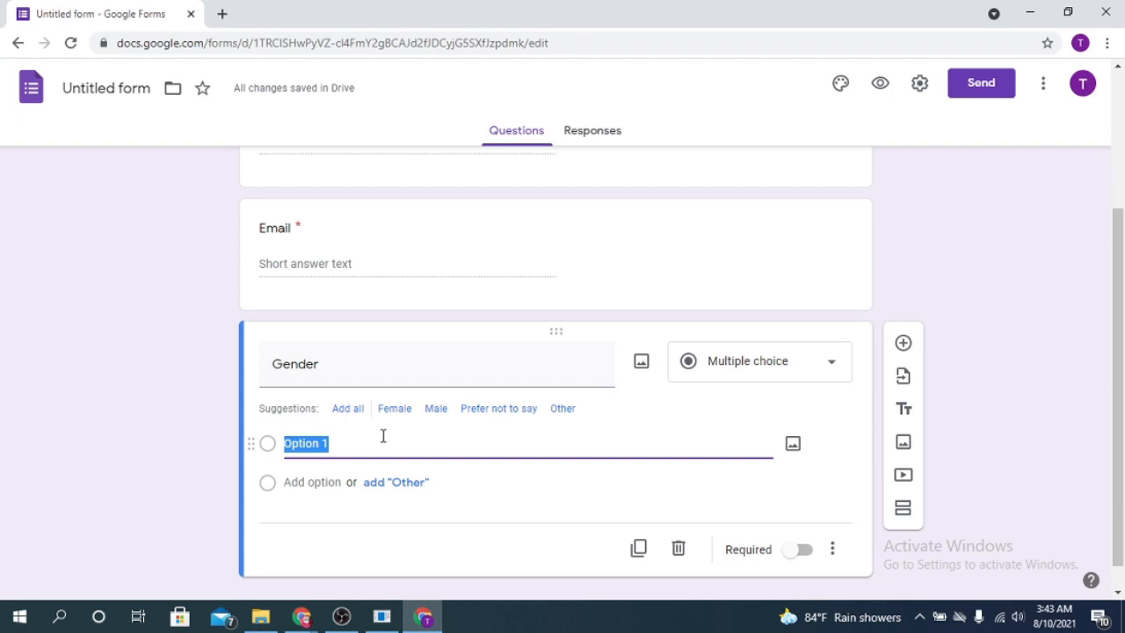
type("F")
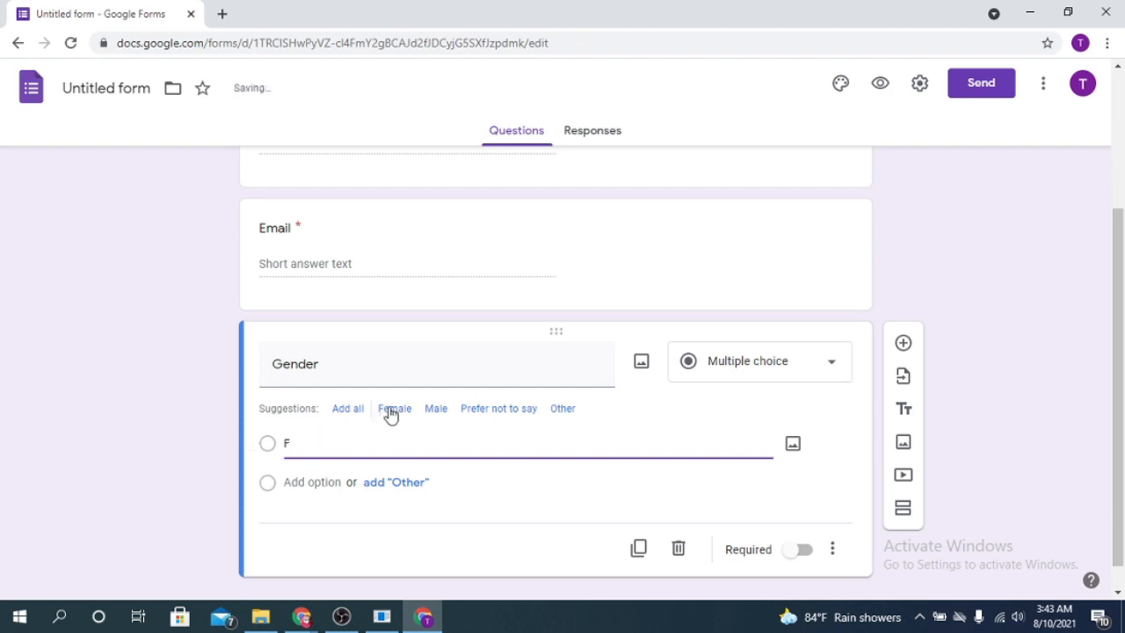
left_click(392, 408)
double_click(289, 442)
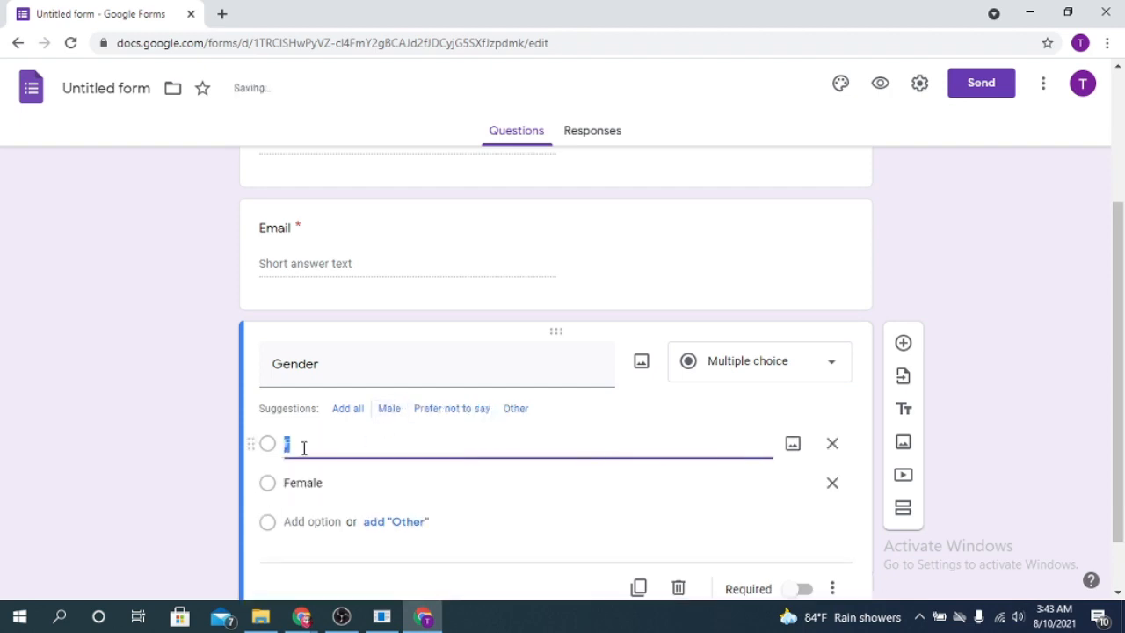
left_click(392, 410)
left_click(309, 448)
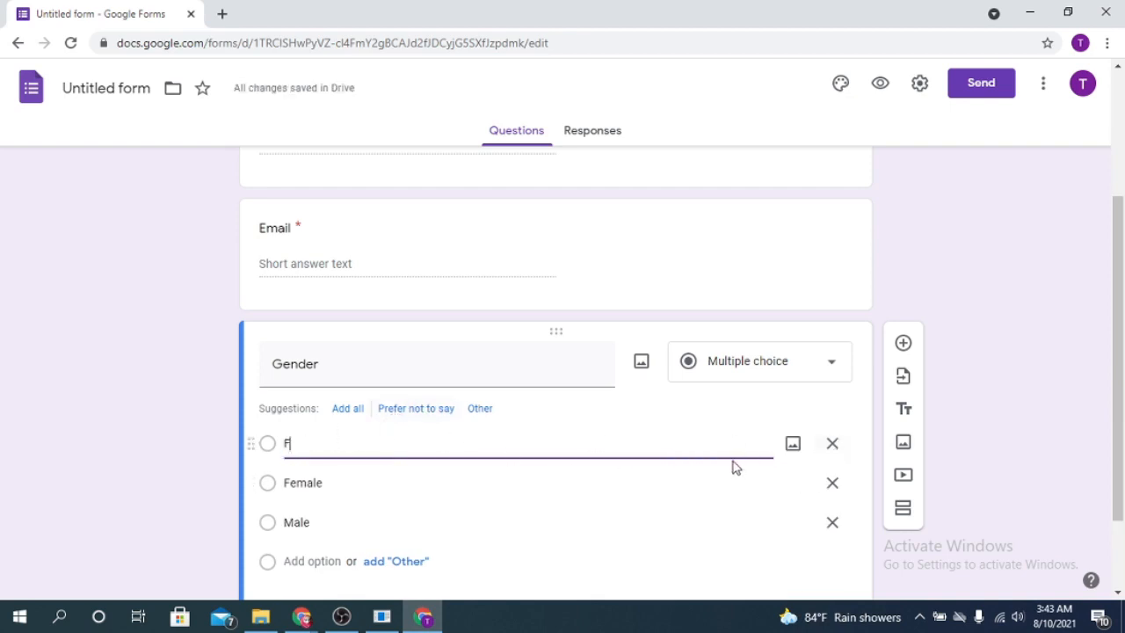
left_click(832, 444)
left_click(460, 445)
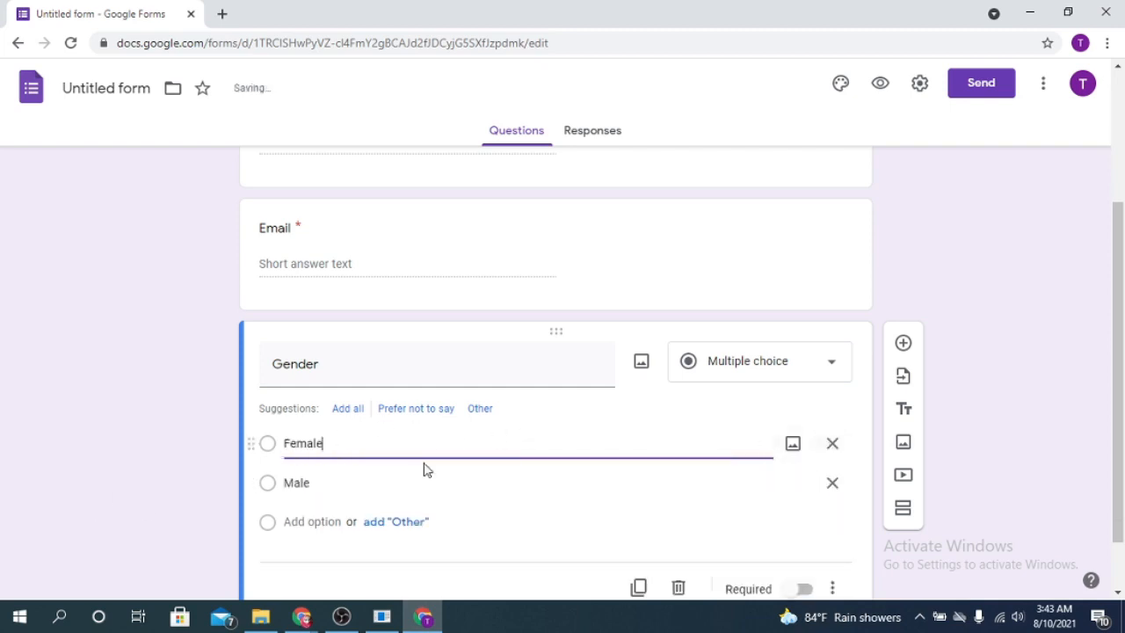
left_click(339, 479)
left_click(416, 408)
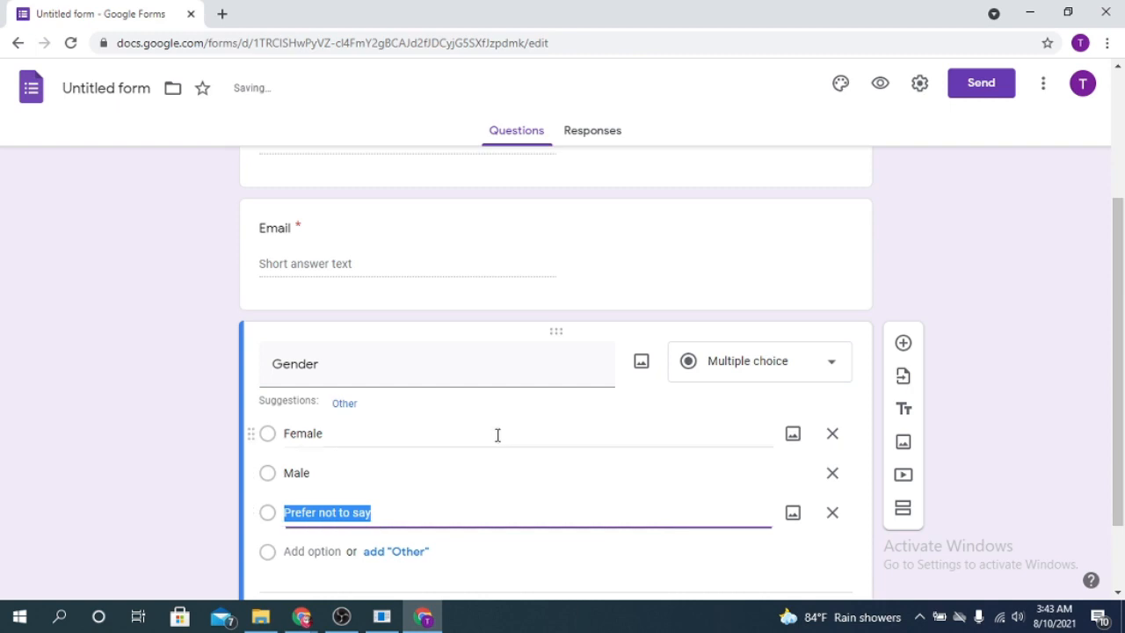
left_click(321, 551)
left_click(346, 404)
- Switch Gender to Checkboxes, make it required, and add a new question below
scroll(290, 419, "down", 2)
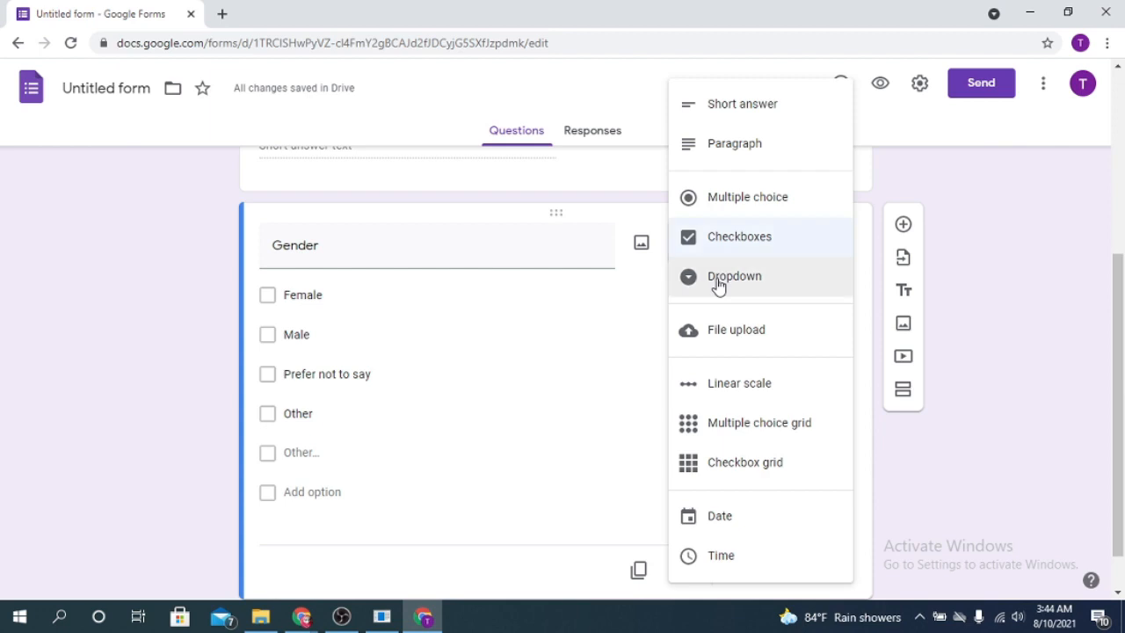
left_click(915, 512)
left_click(800, 573)
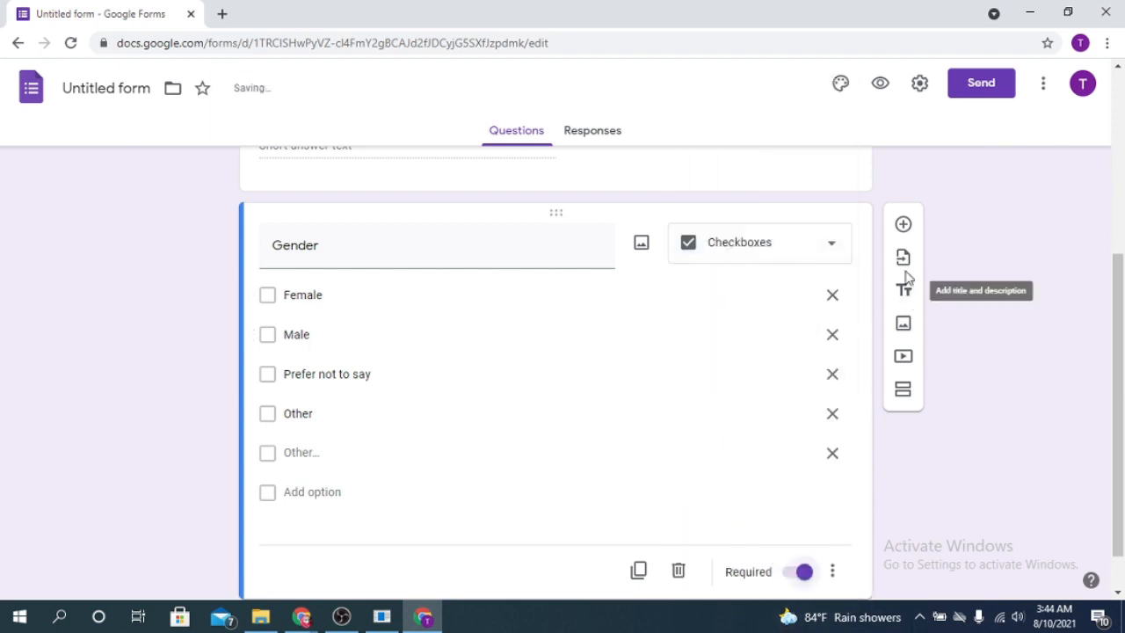
left_click(905, 225)
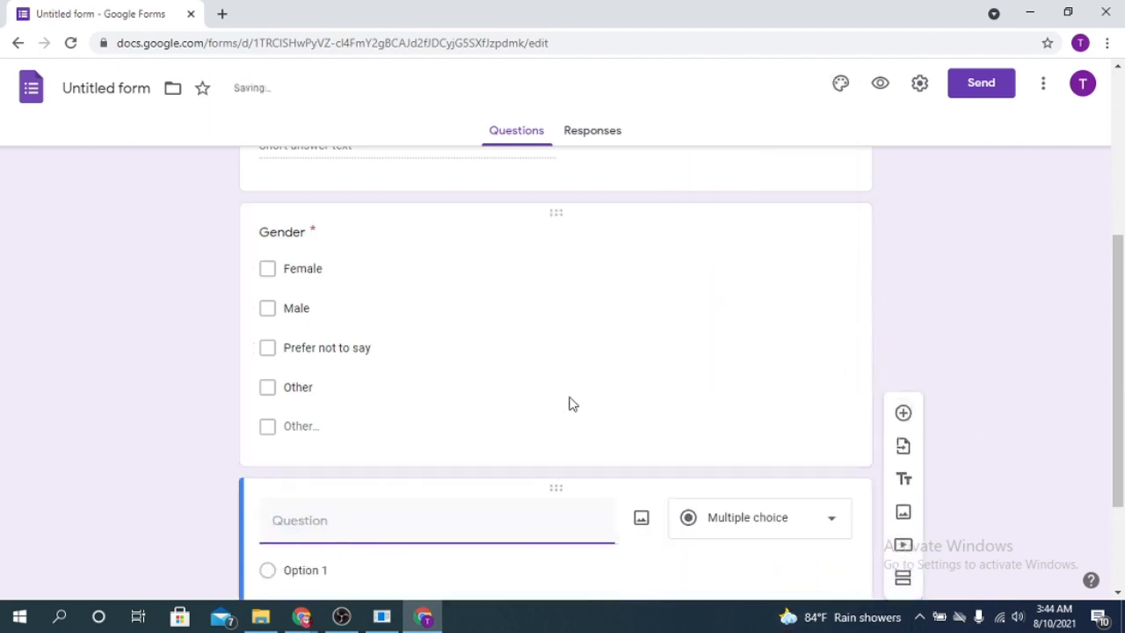
- Title the new question 'choice' with options Form, Sheet, Slide and Doc
left_click(268, 274)
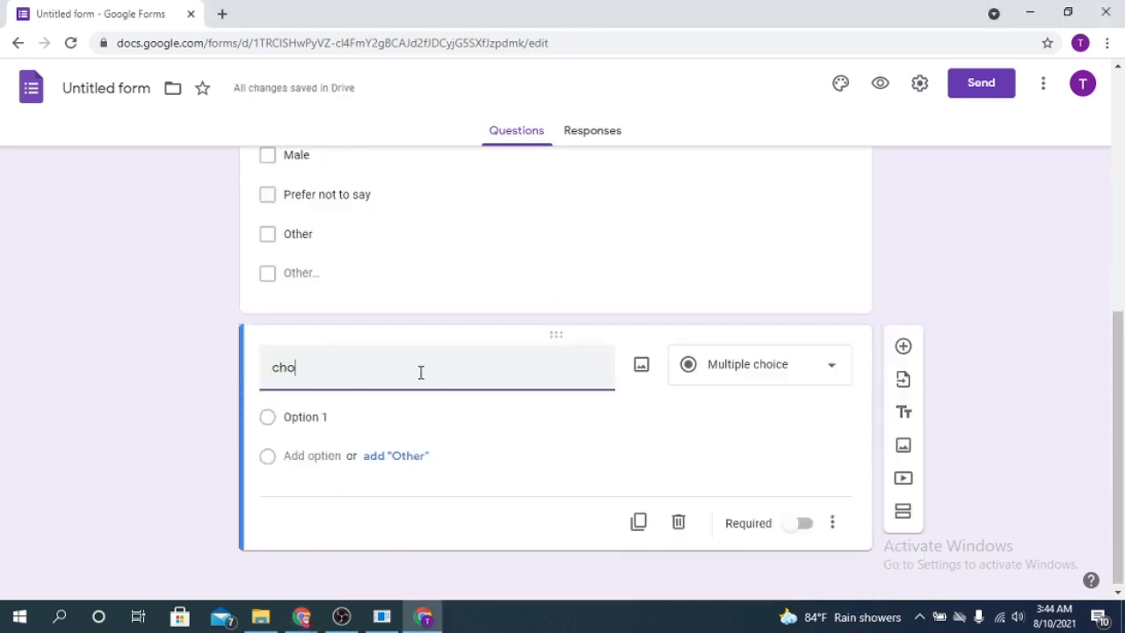
type("ice")
left_click(368, 416)
type("Form")
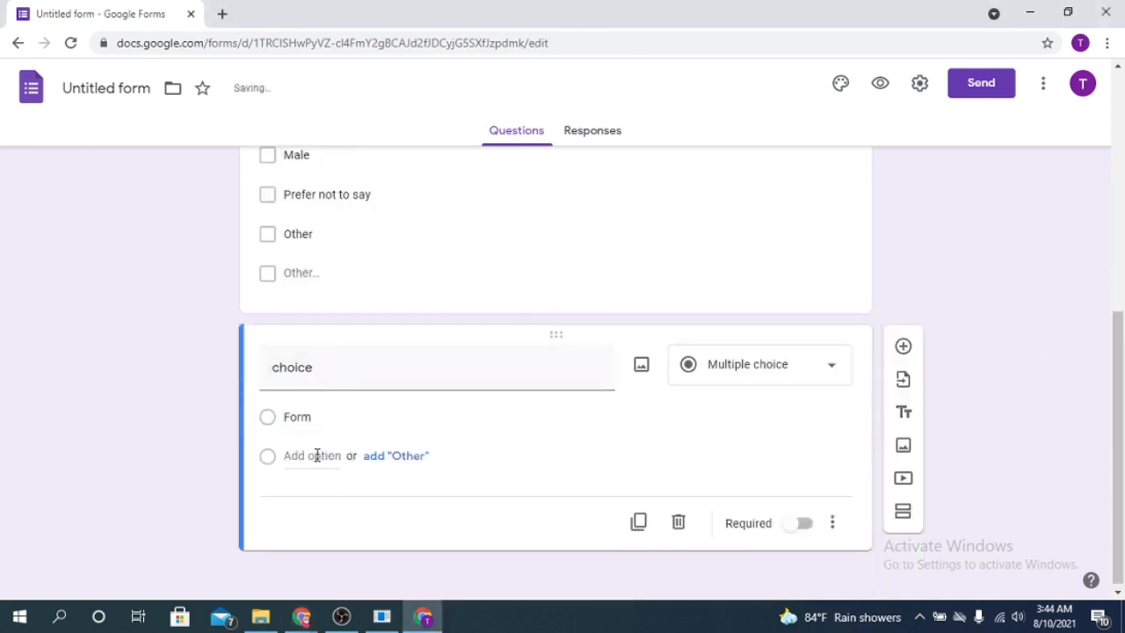
left_click(316, 455)
type("Shee")
left_click(308, 497)
type("Slide")
key("Return")
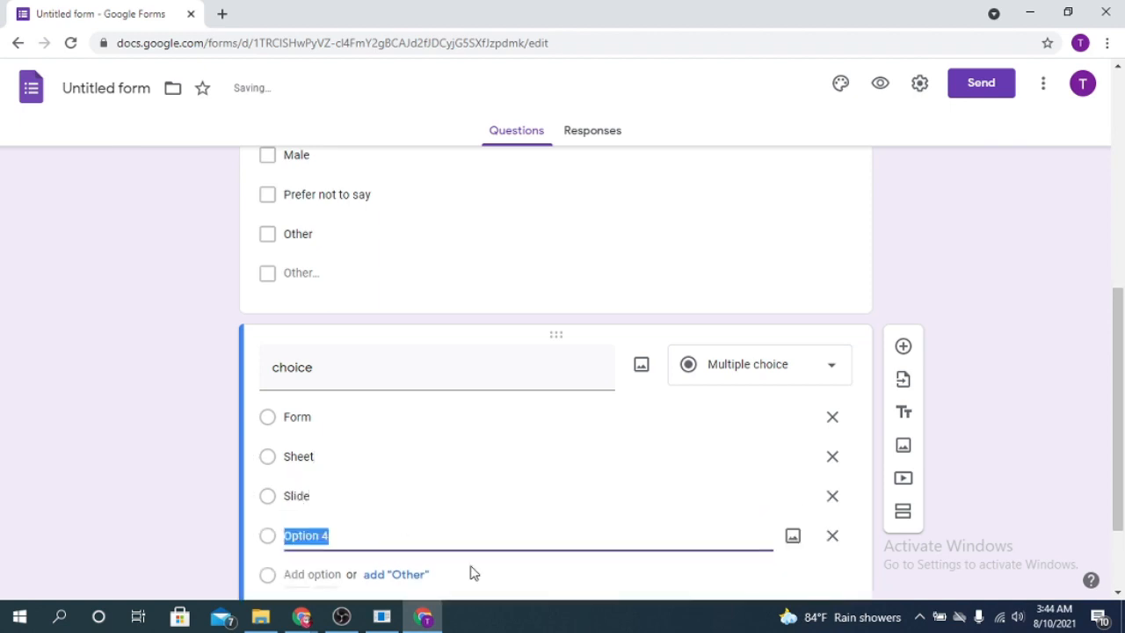
type("Doc")
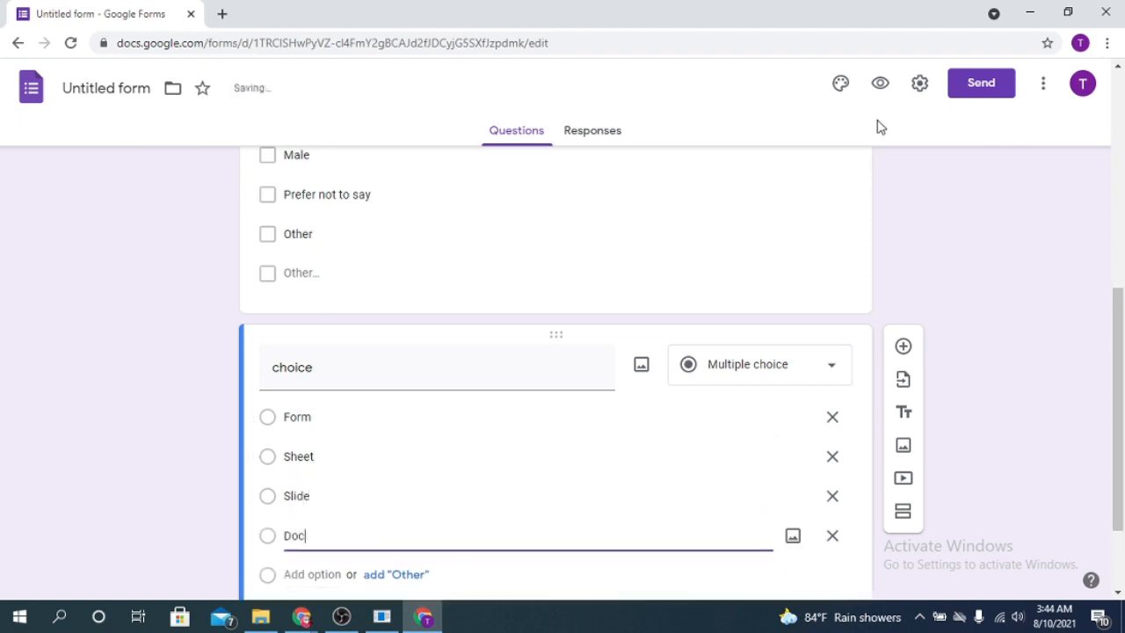
- Keep 'choice' as Multiple choice and add another blank question
left_click(823, 358)
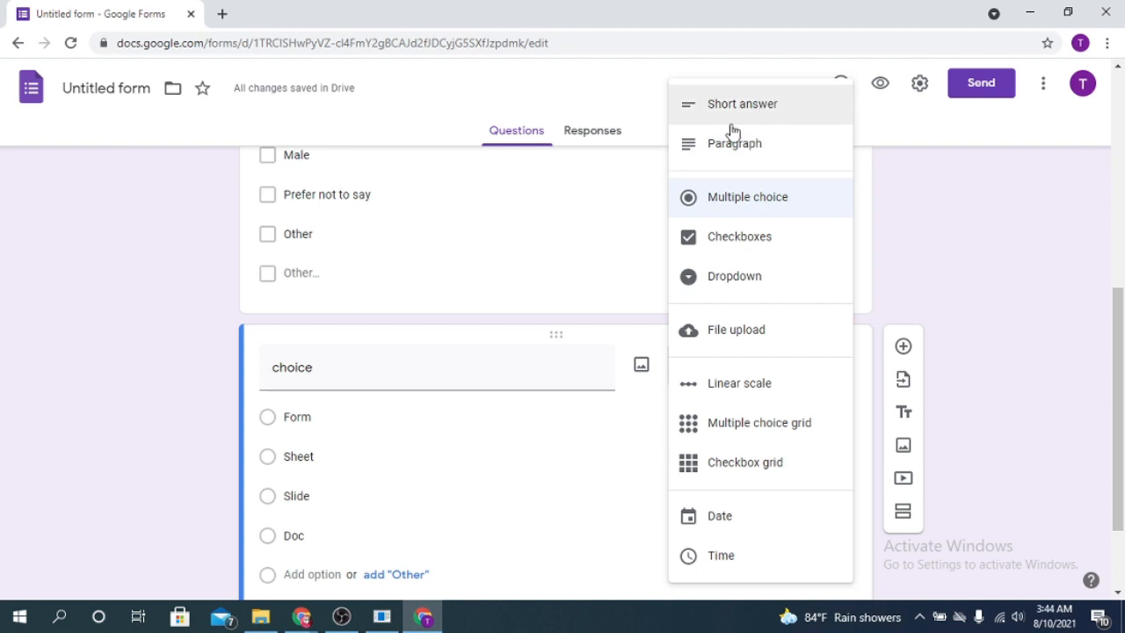
left_click(1059, 283)
scroll(671, 409, "down", 2)
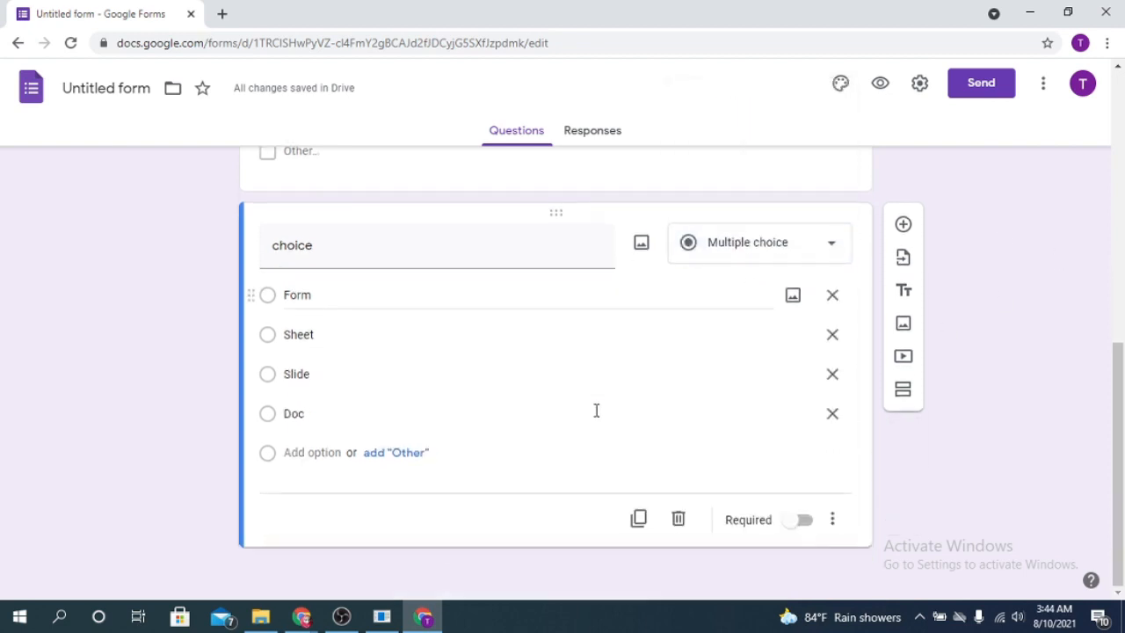
left_click(905, 226)
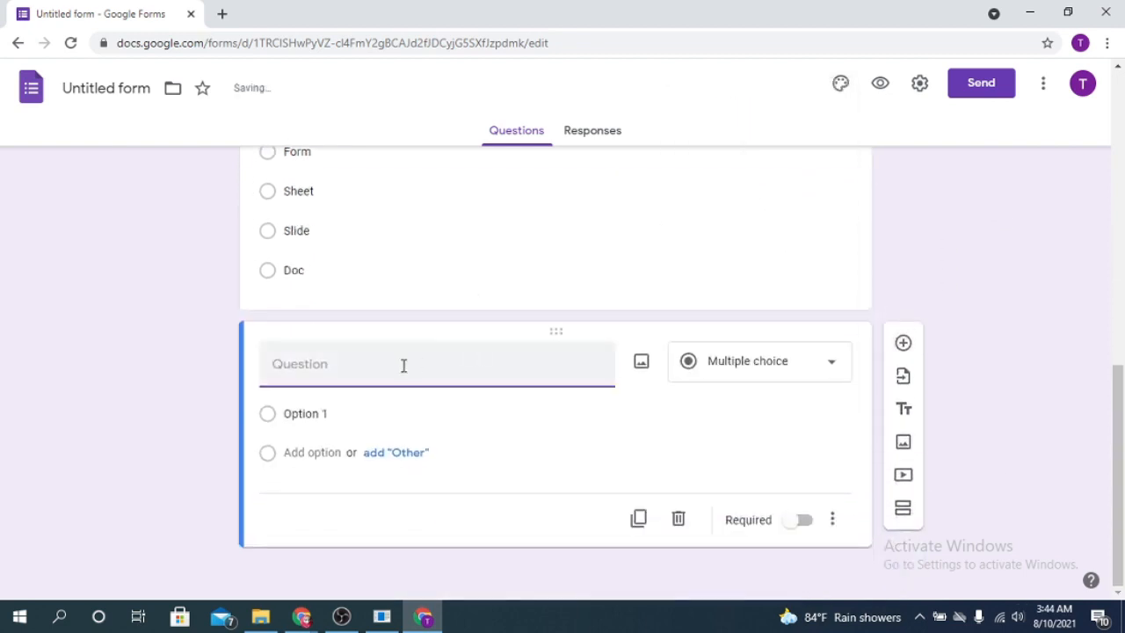
- Make the new question a File upload titled 'Your picture', accepting the Drive notice
left_click(800, 363)
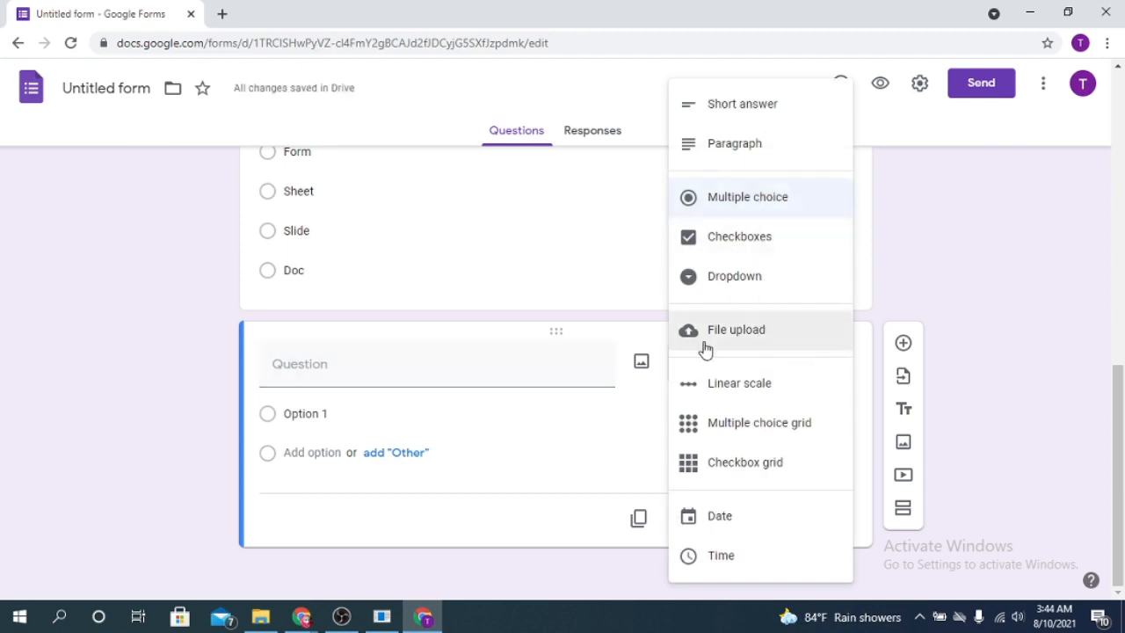
left_click(381, 362)
type("Your picture")
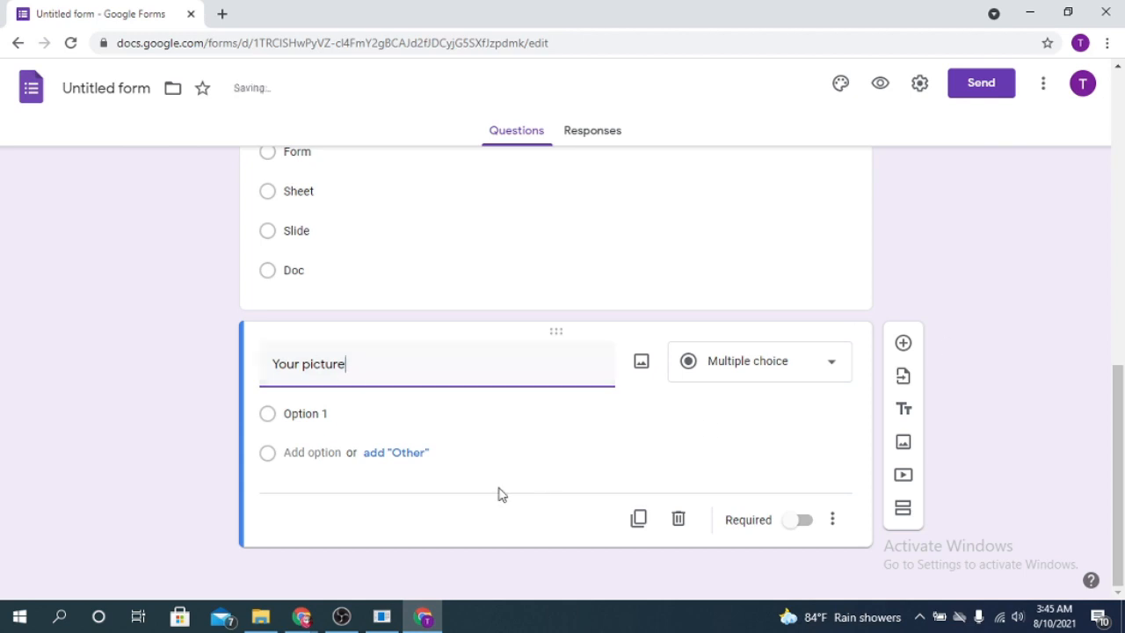
left_click(825, 360)
left_click(747, 347)
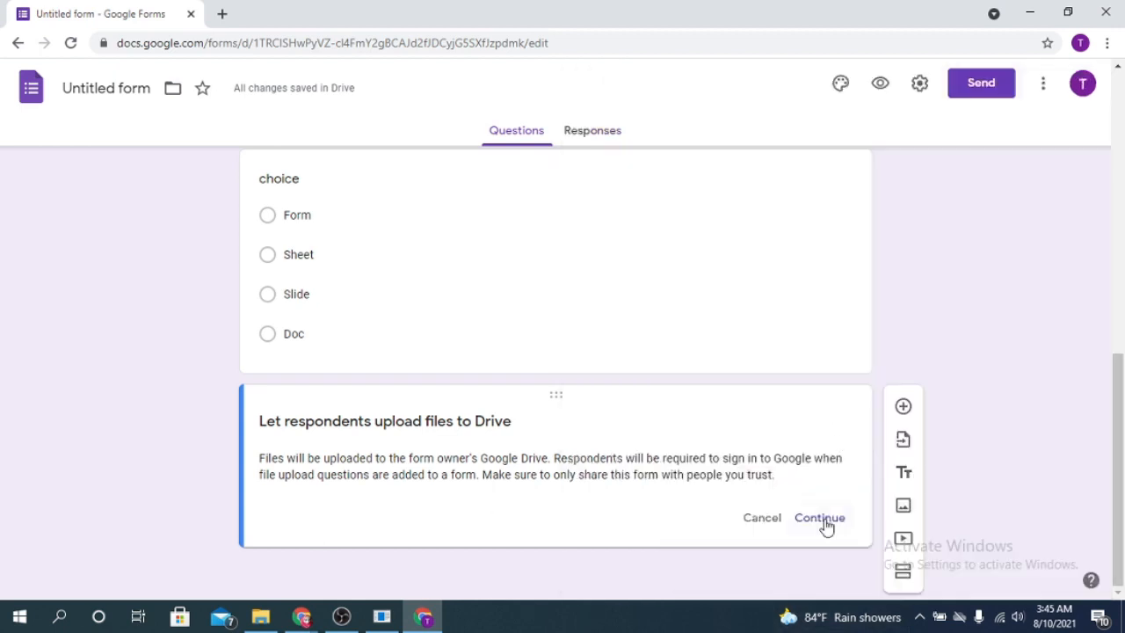
left_click(822, 520)
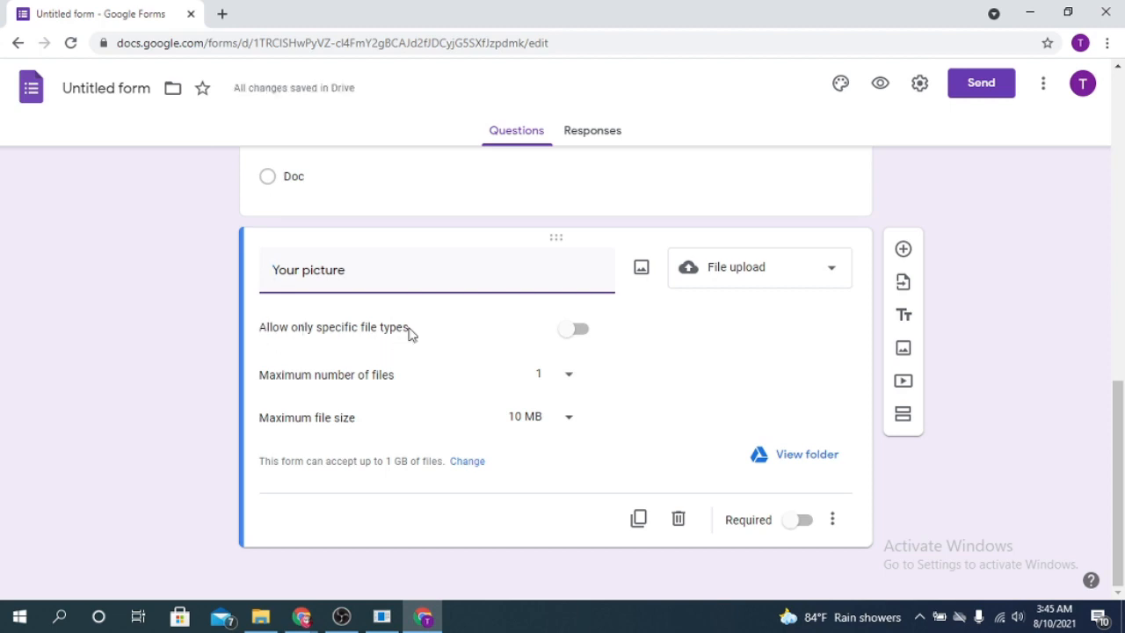
- Restrict 'Your picture' uploads to Image files only
left_click(573, 331)
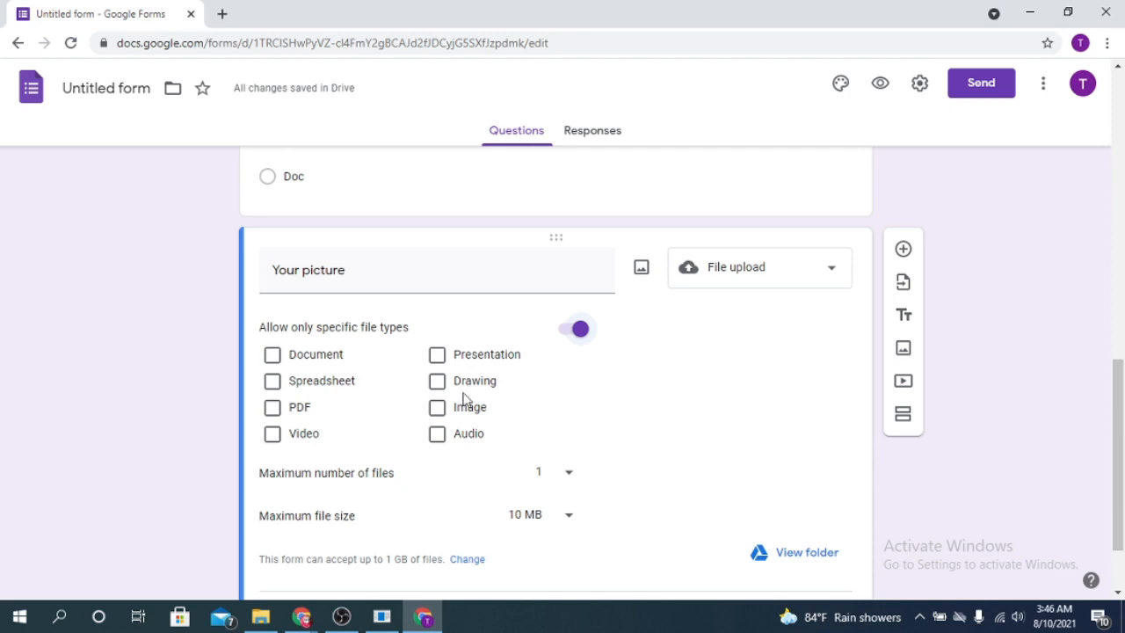
left_click(438, 410)
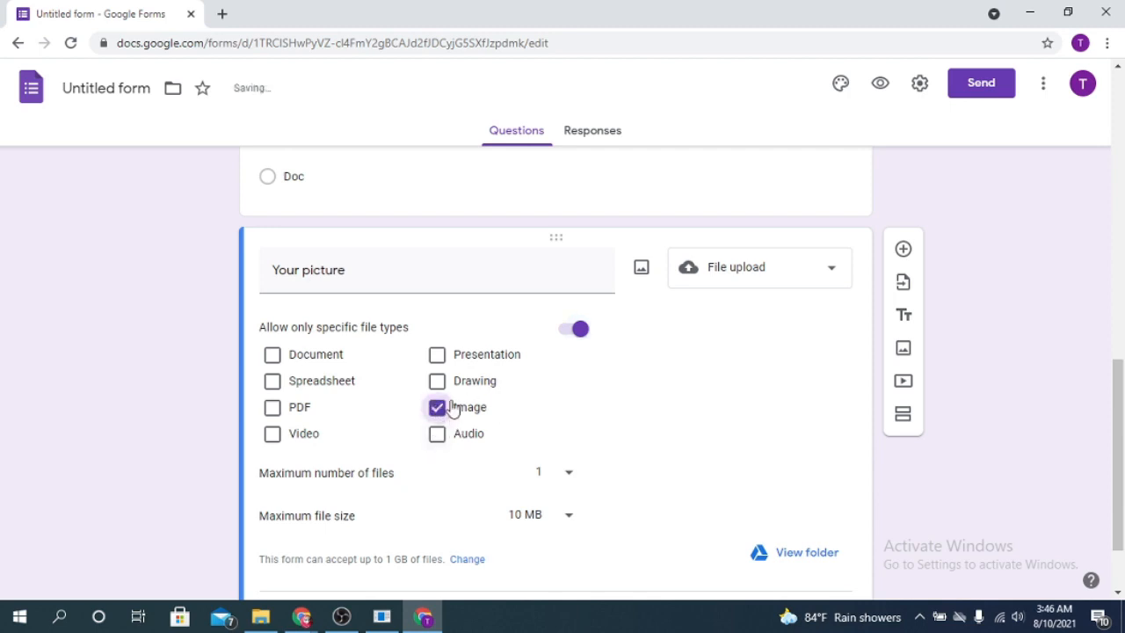
left_click(272, 409)
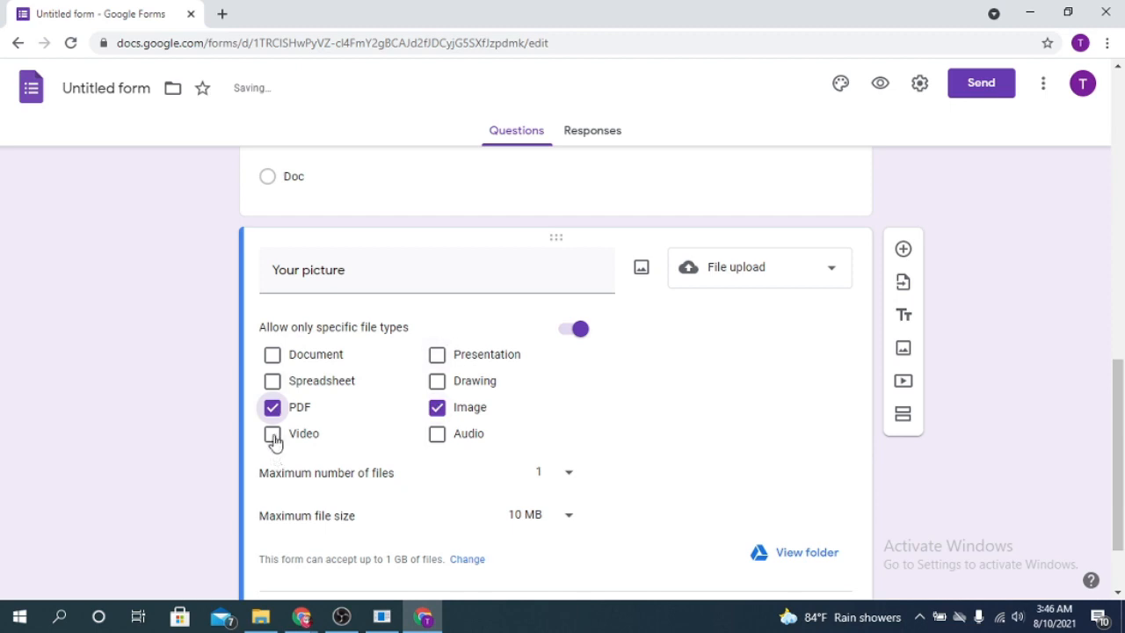
left_click(273, 437)
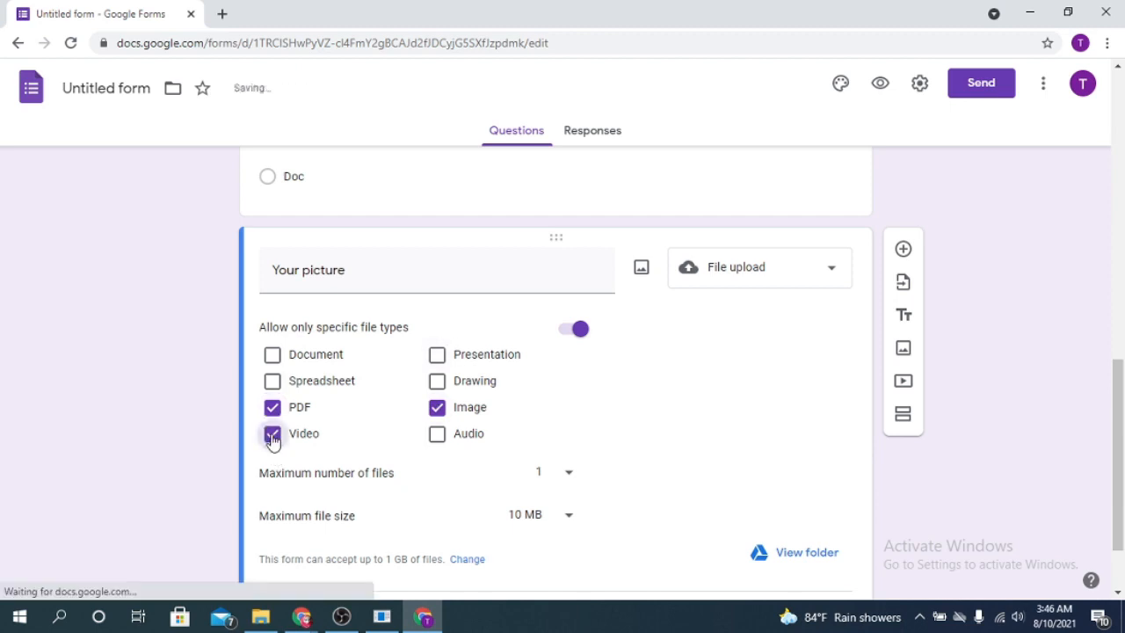
left_click(272, 435)
left_click(295, 413)
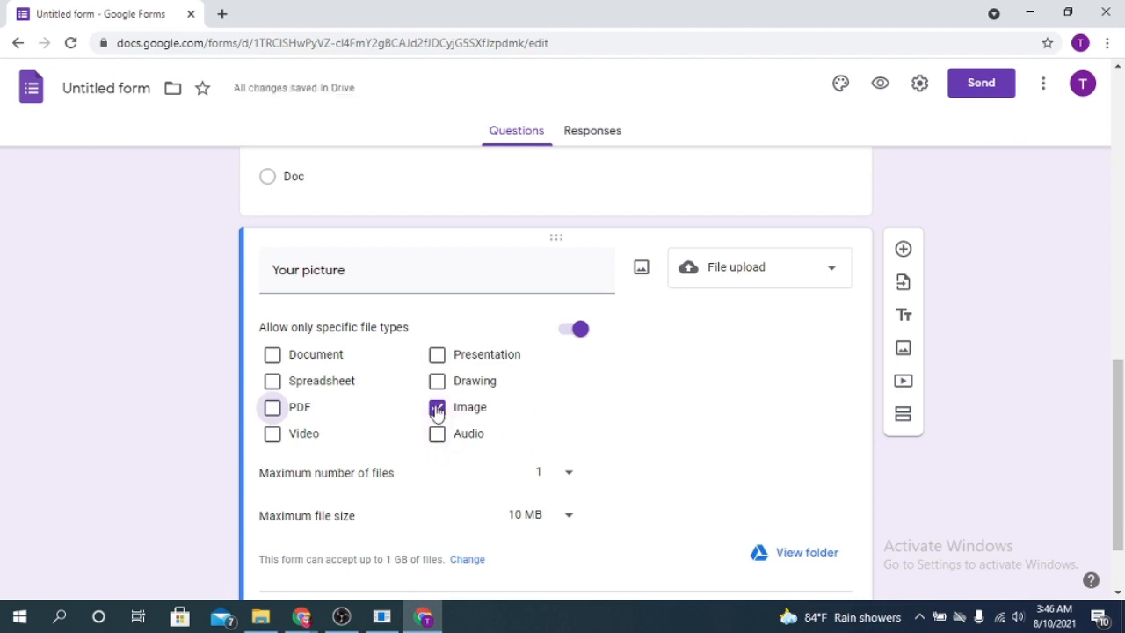
- Keep the limit at 1 file, set maximum size to 100 MB, and make it required
scroll(472, 483, "down", 1)
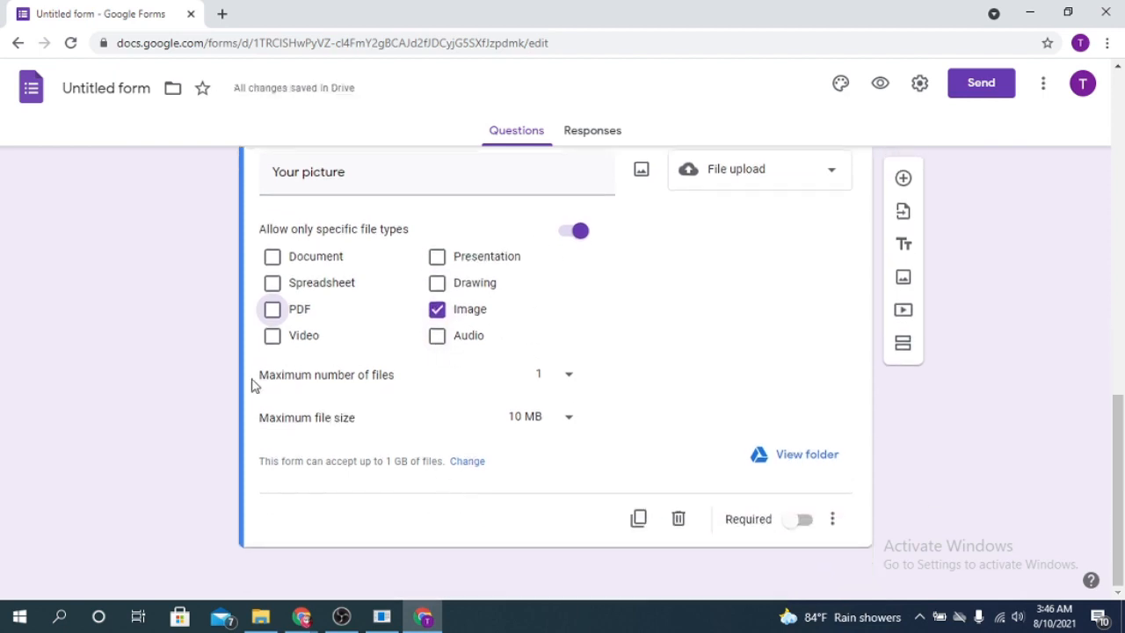
left_click(570, 376)
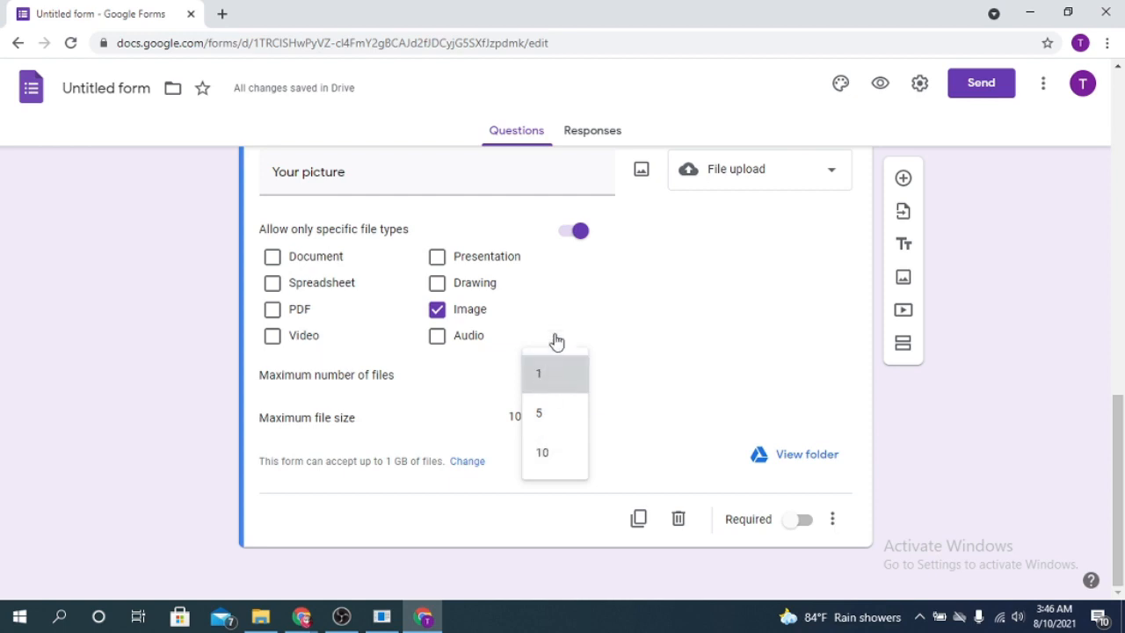
left_click(565, 380)
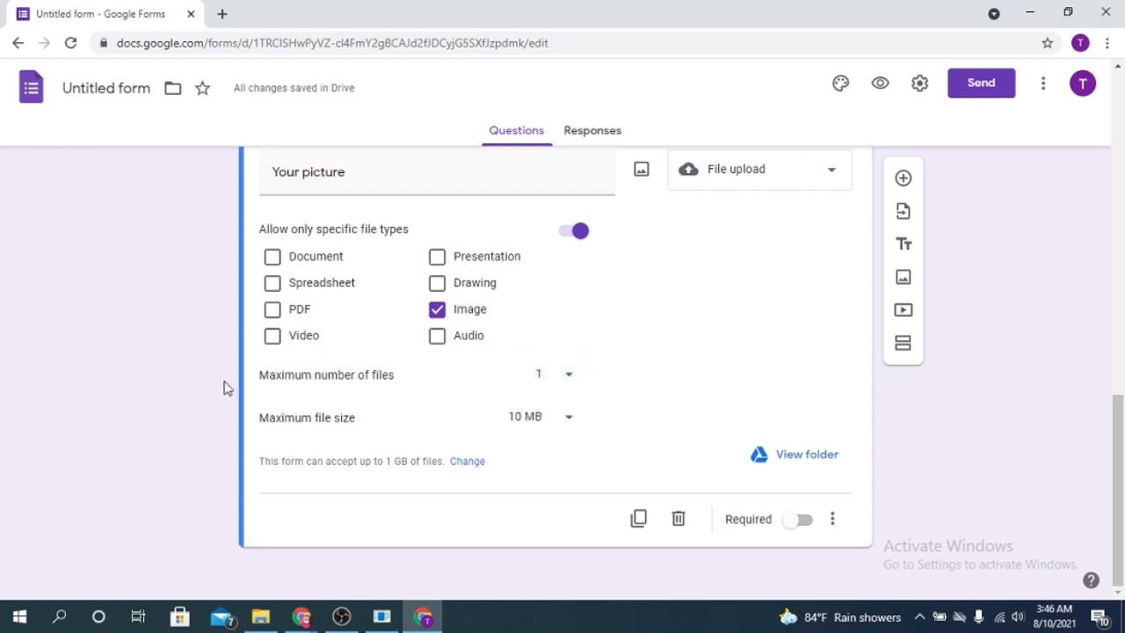
left_click(571, 420)
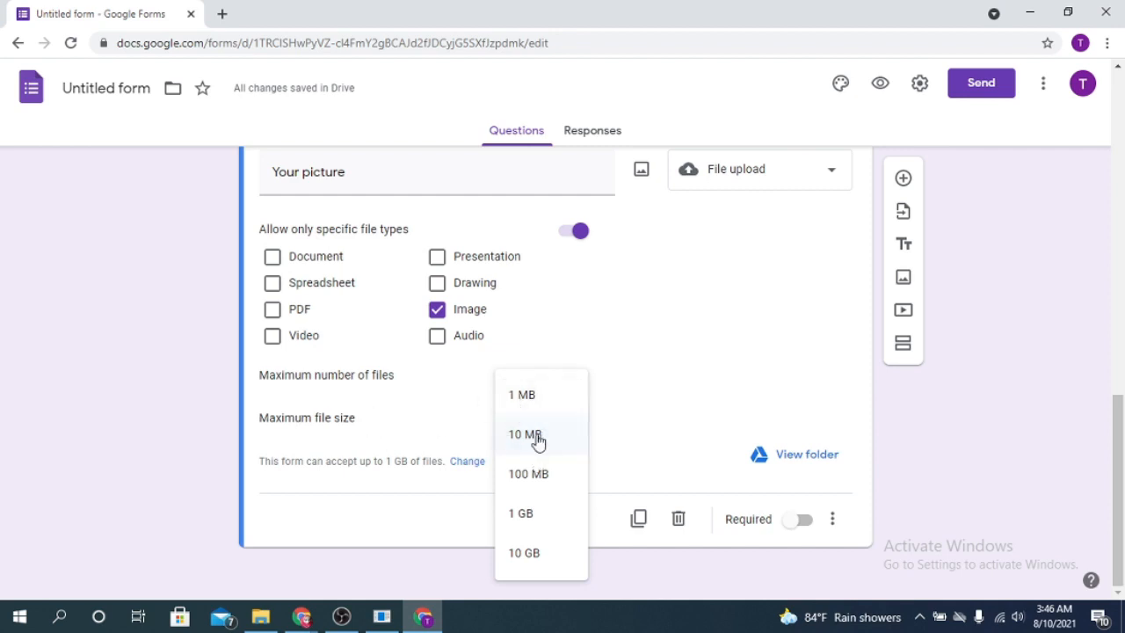
left_click(535, 476)
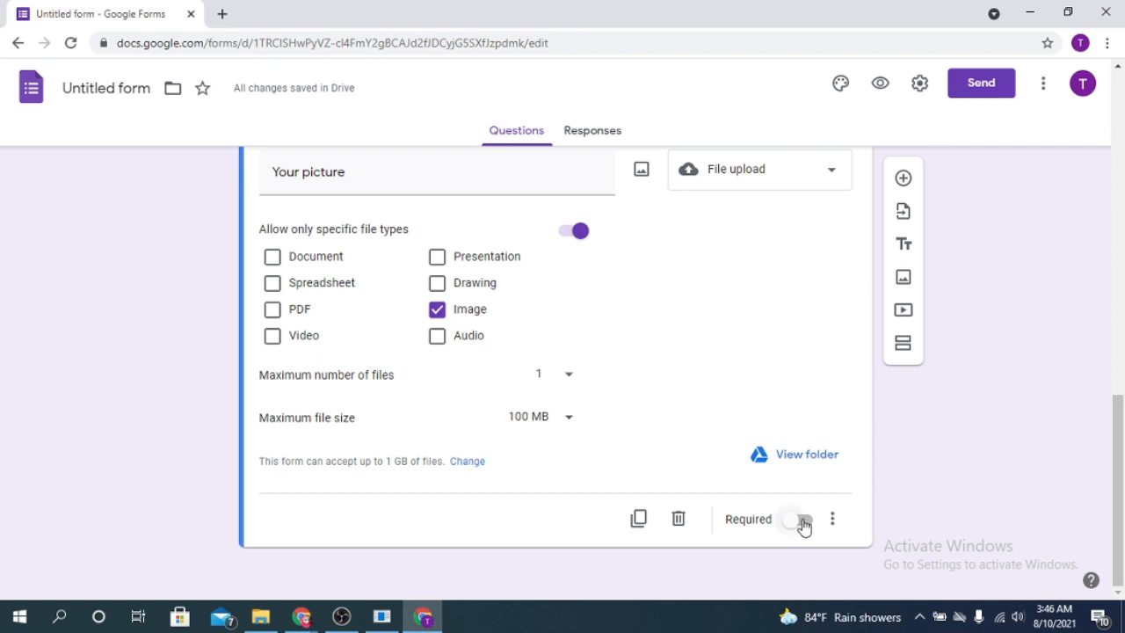
left_click(803, 526)
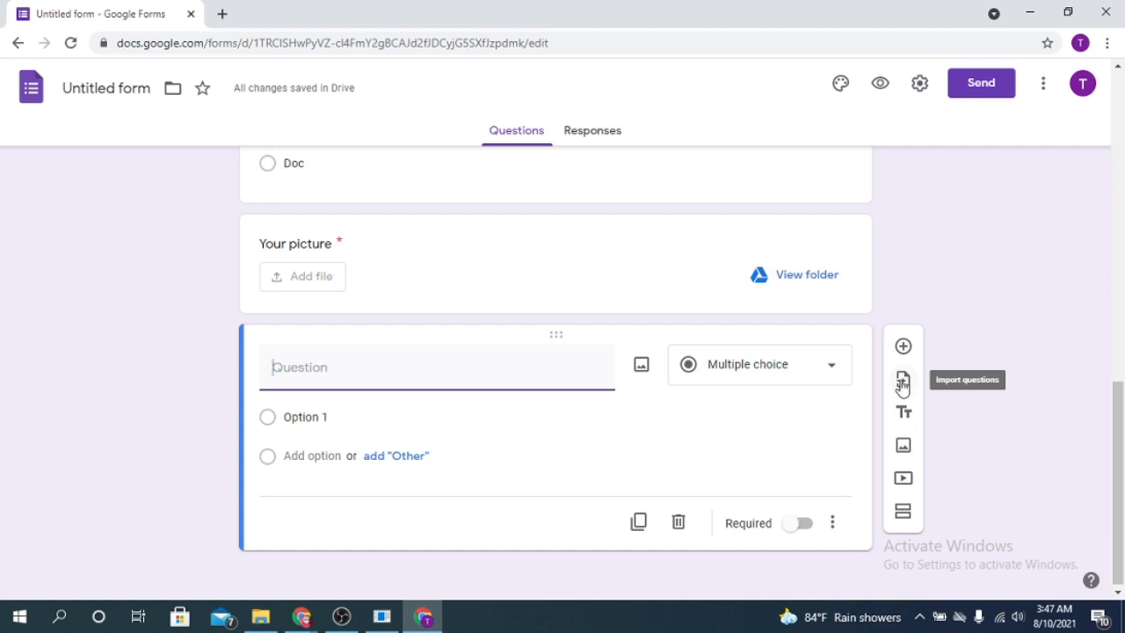
- Pick the Untitled form as the source for importing questions
left_click(903, 384)
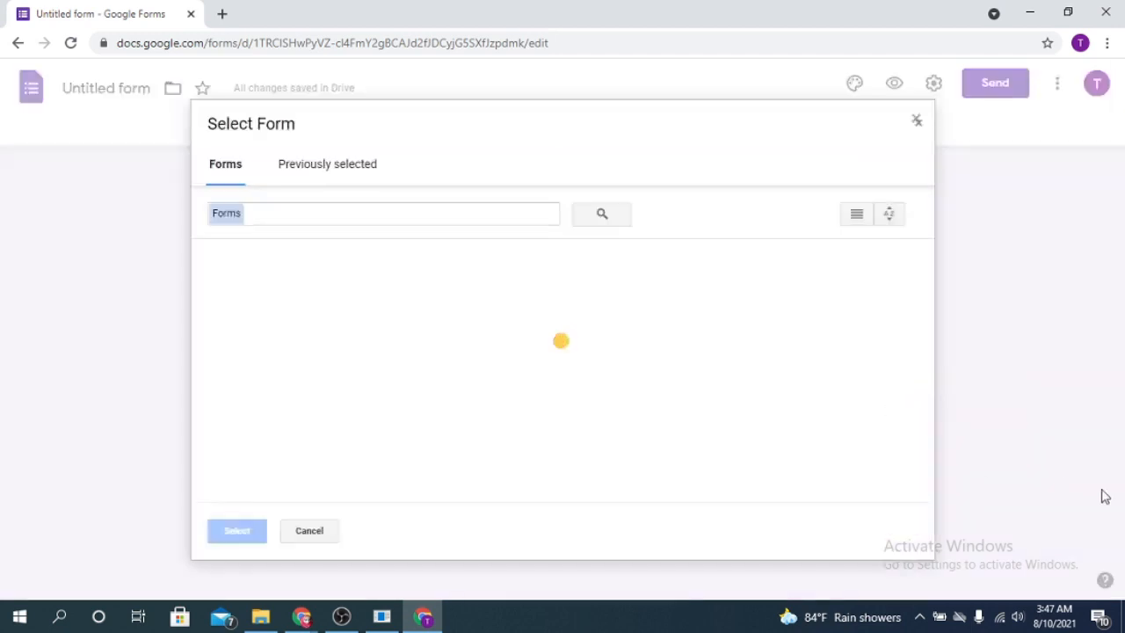
left_click(303, 164)
left_click(225, 164)
left_click(281, 369)
left_click(233, 530)
- Import Email, Gender, choice, Your picture and the multiple-choice question, restoring the upload folder
scroll(944, 527, "down", 2)
scroll(954, 382, "up", 4)
scroll(997, 183, "down", 2)
scroll(887, 381, "down", 2)
scroll(1085, 296, "up", 2)
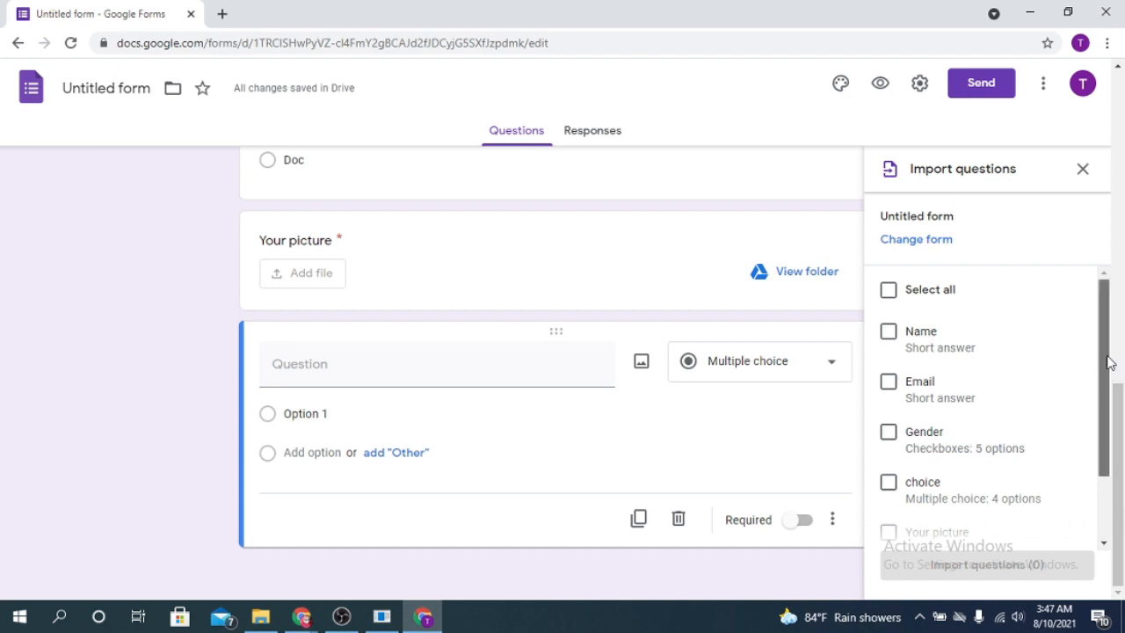
scroll(1109, 362, "down", 2)
left_click(891, 297)
left_click(889, 348)
left_click(889, 397)
left_click(891, 446)
left_click(888, 495)
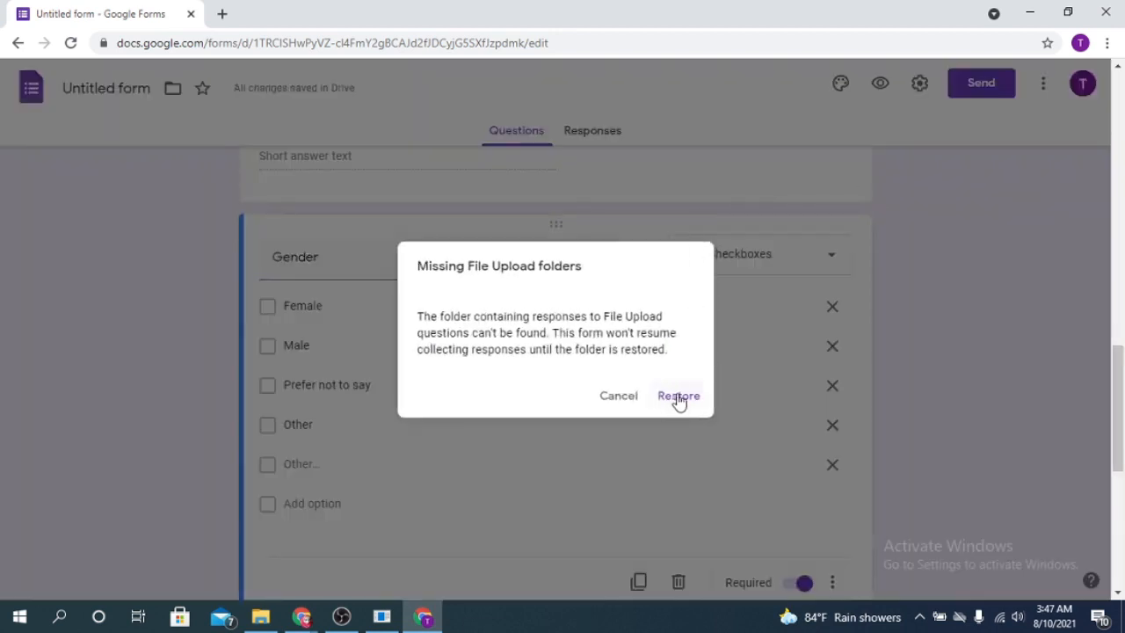
left_click(678, 397)
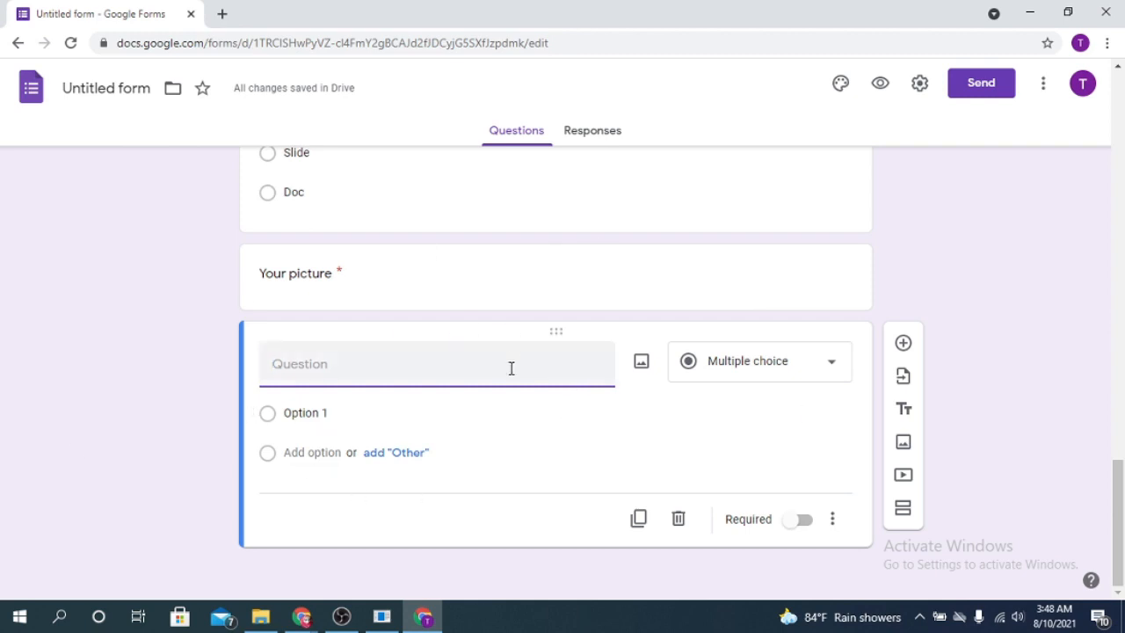
- Delete the empty multiple-choice question and duplicate Your picture as a new NID upload question
left_click(679, 522)
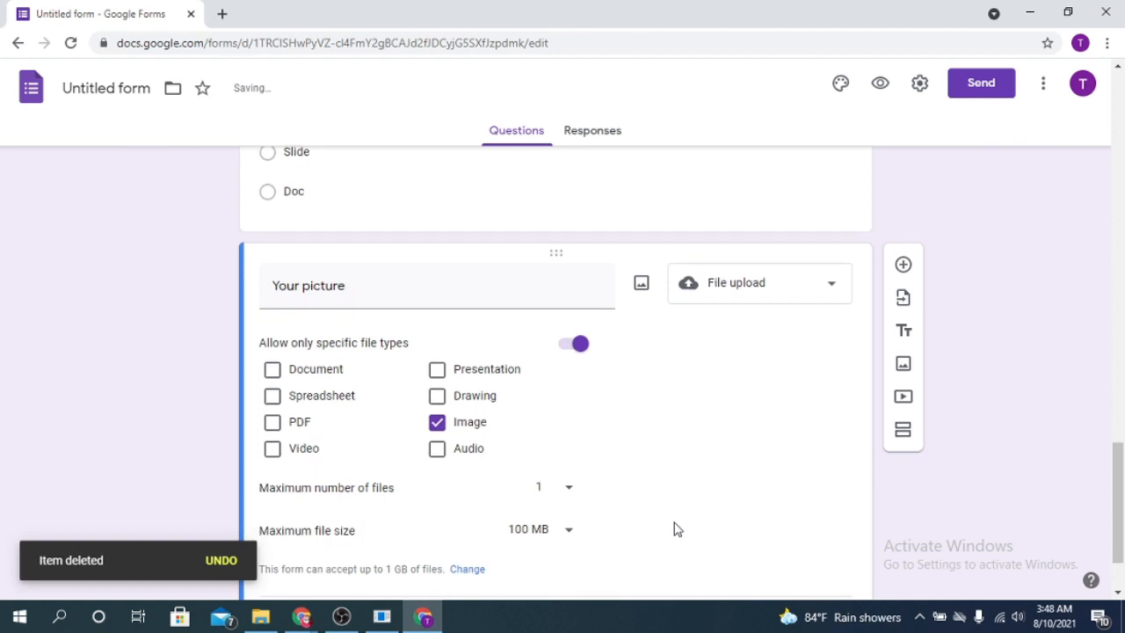
double_click(693, 339)
left_click(773, 365)
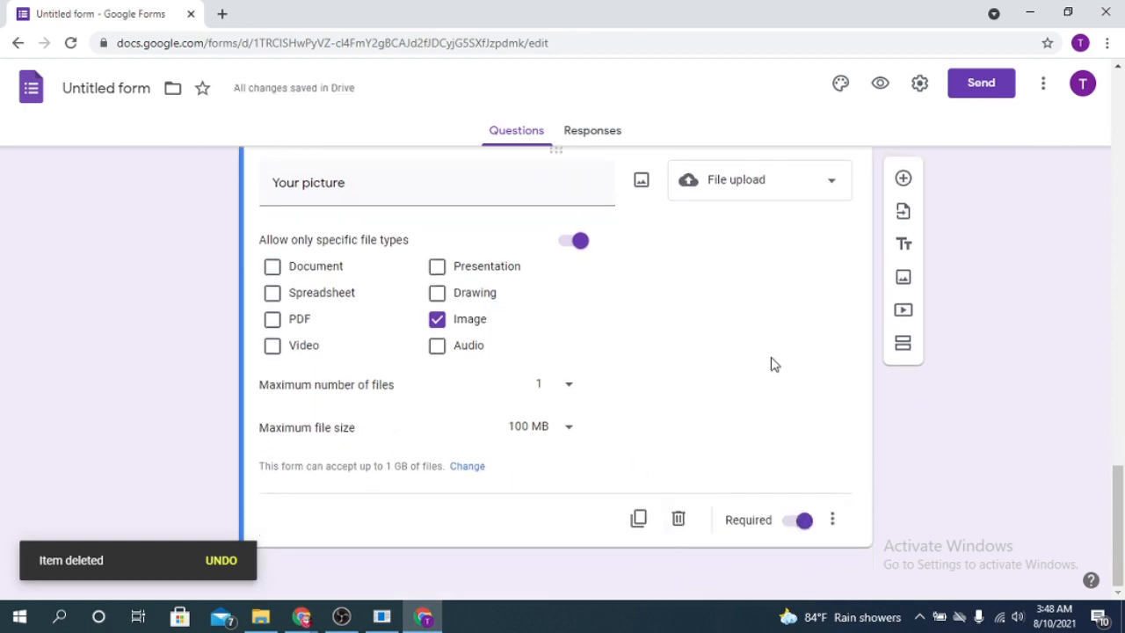
left_click(641, 522)
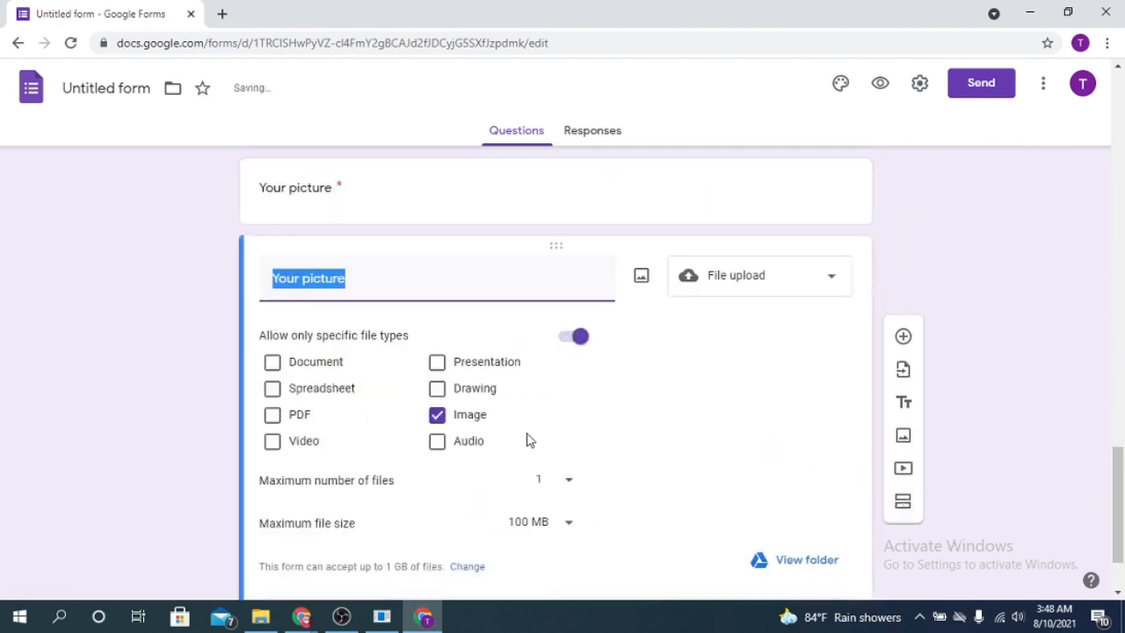
left_click(361, 276)
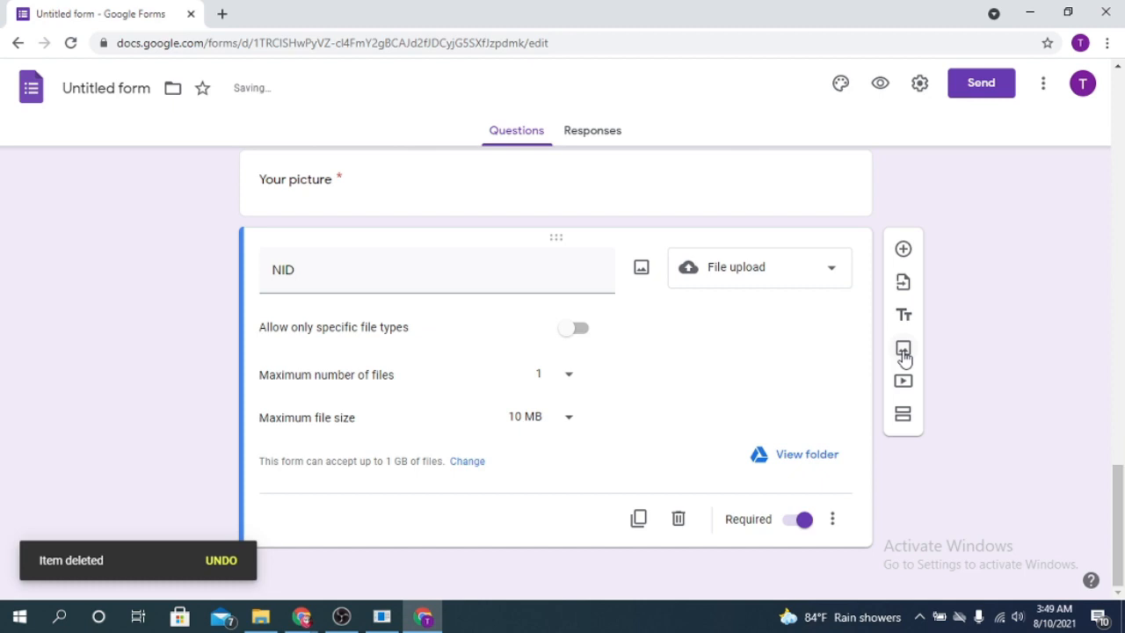
- Upload the watercolour tree picture from Downloads as an image item below NID
left_click(903, 349)
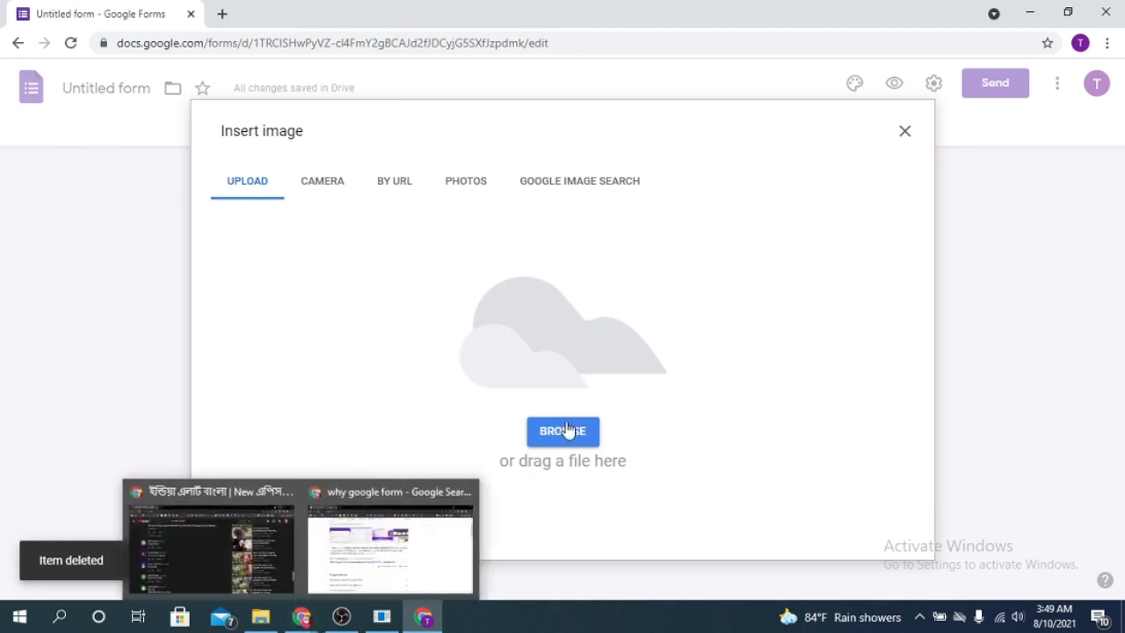
left_click(328, 184)
left_click(463, 182)
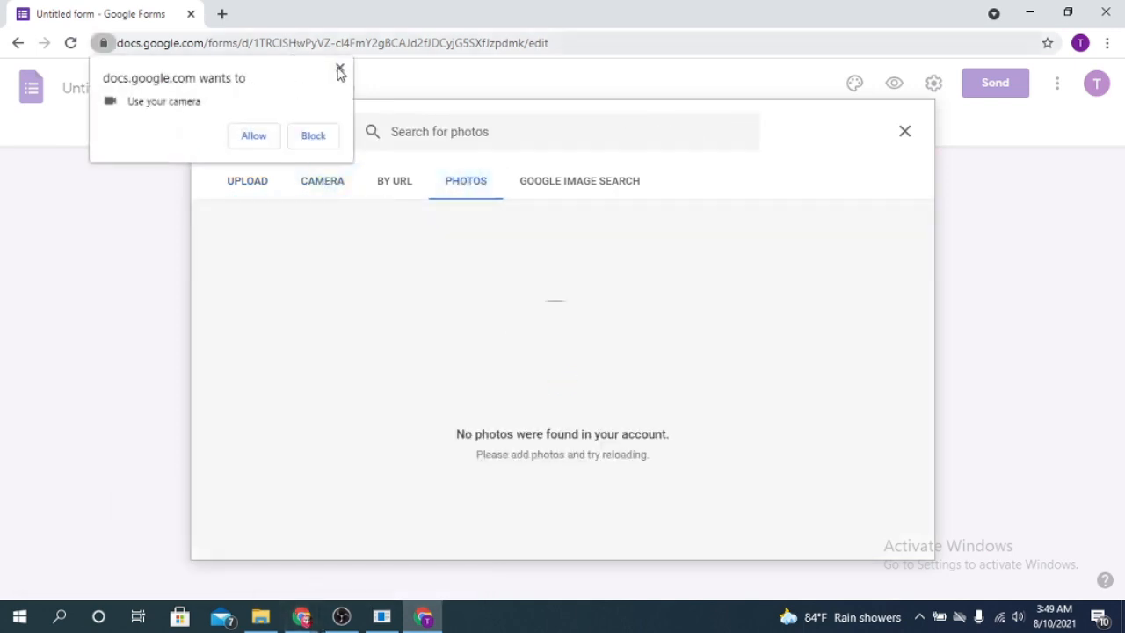
left_click(339, 70)
left_click(606, 183)
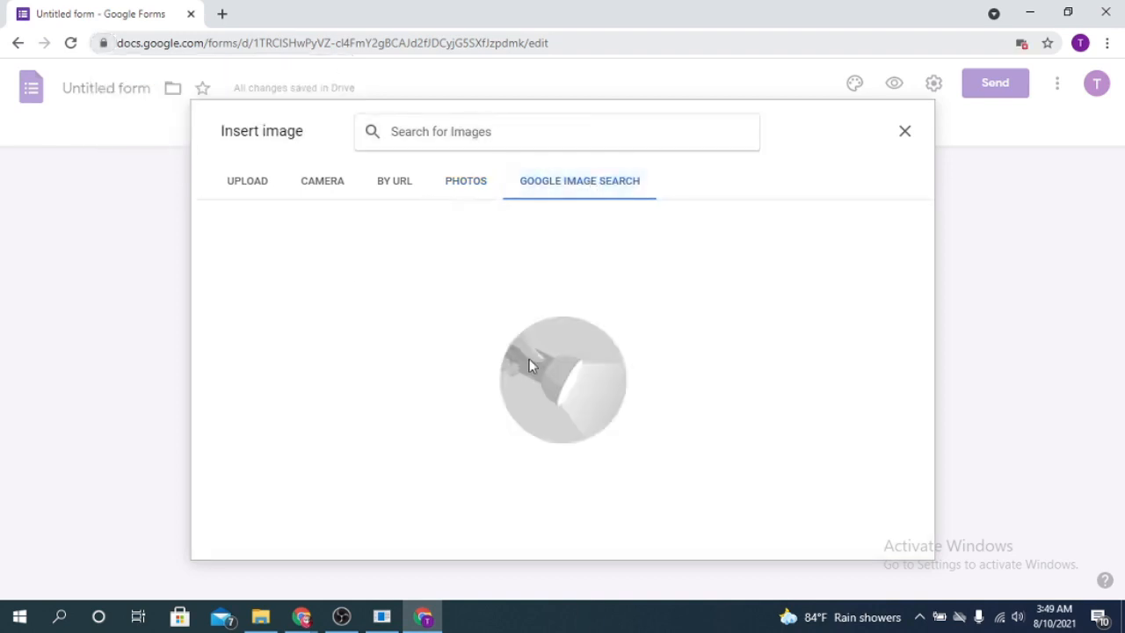
left_click(390, 191)
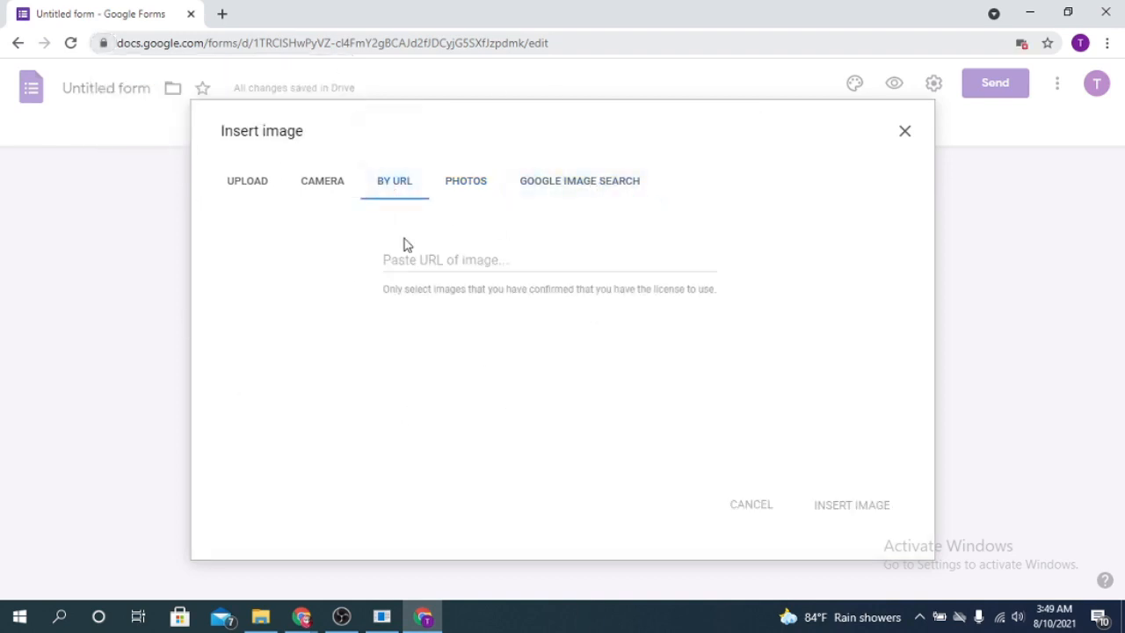
left_click(226, 190)
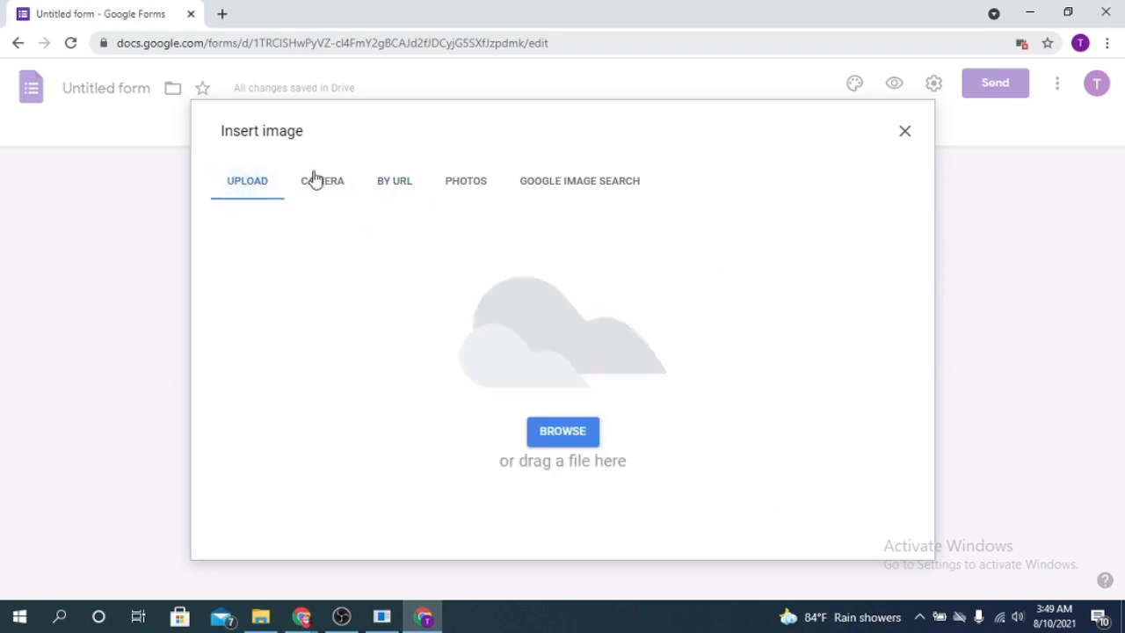
left_click(260, 617)
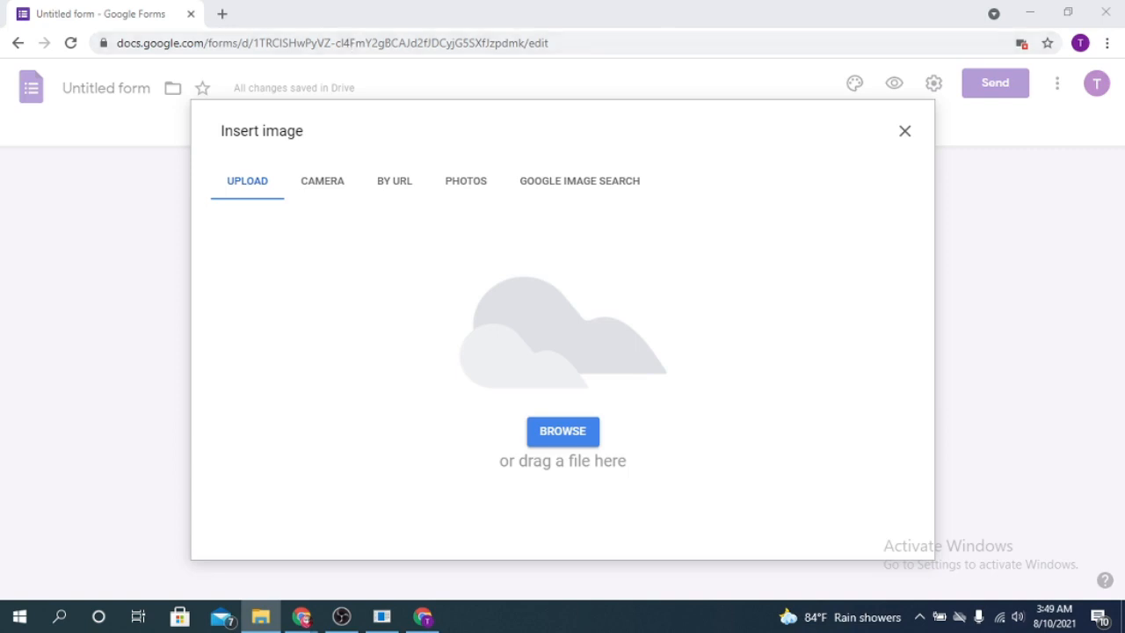
scroll(886, 176, "down", 3)
left_click_drag(698, 299, 409, 326)
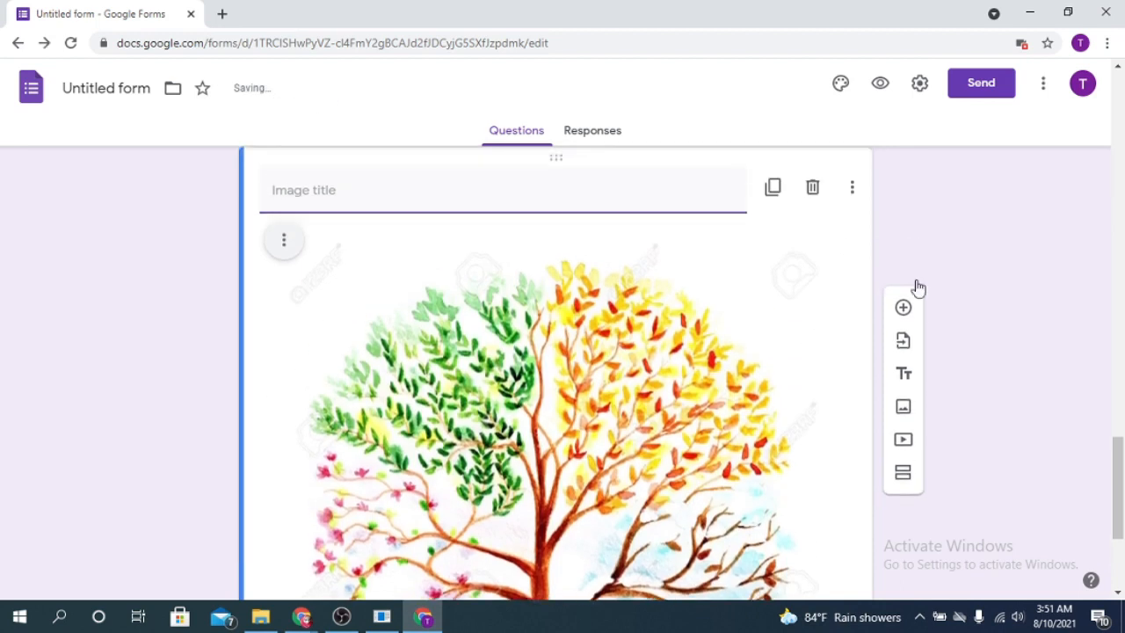
- Insert a blank multiple-choice question directly below the tree image
left_click(903, 181)
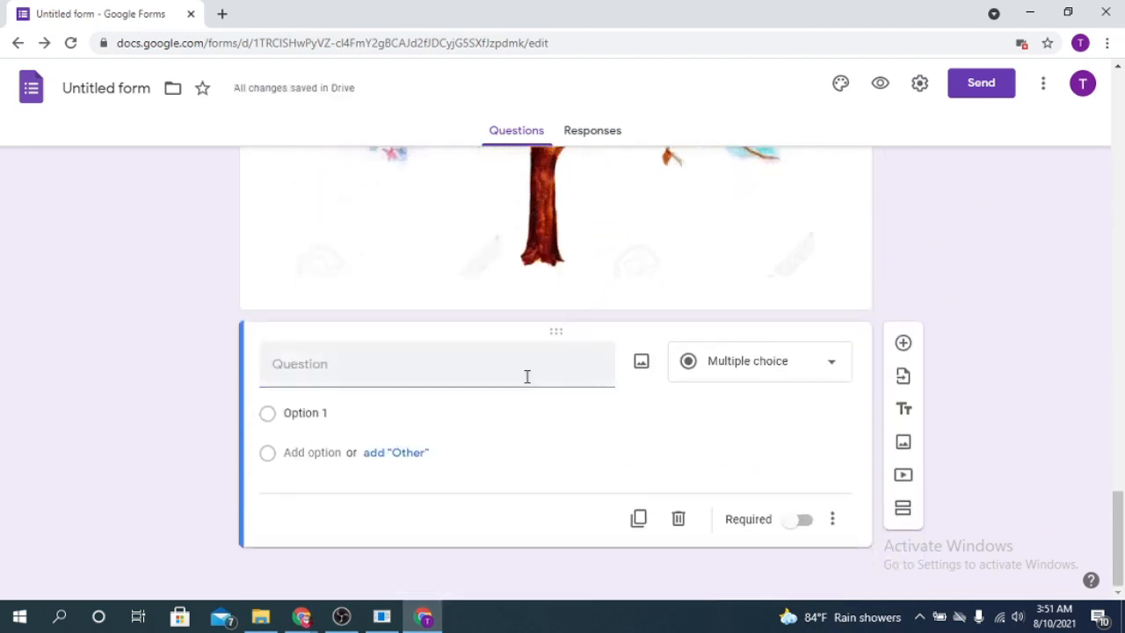
scroll(527, 376, "up", 6)
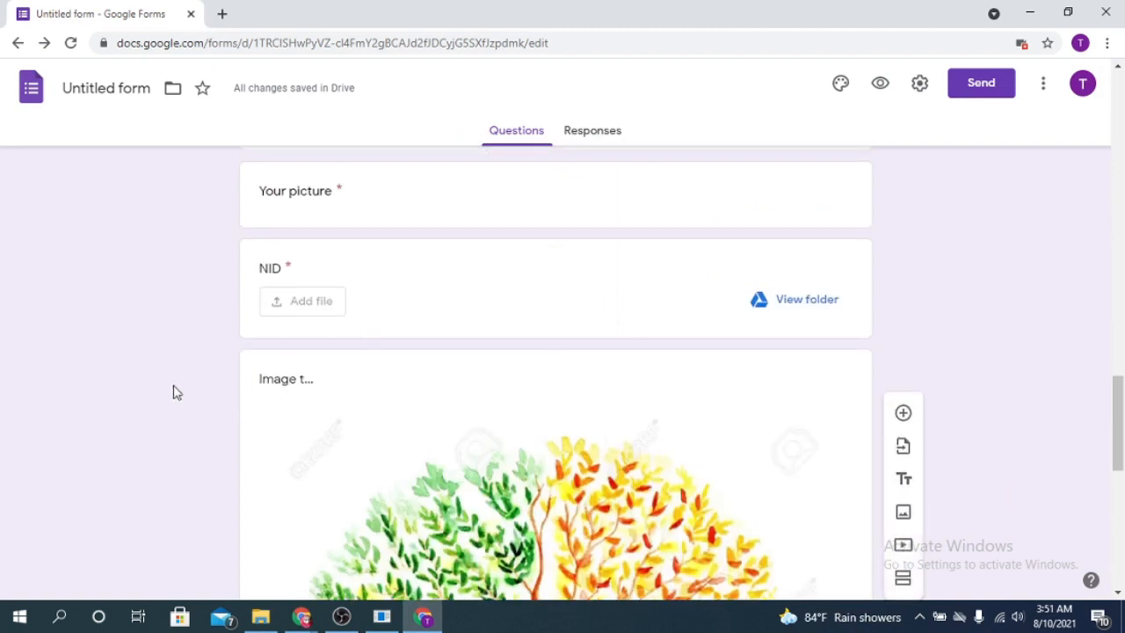
left_click(322, 380)
scroll(607, 369, "down", 4)
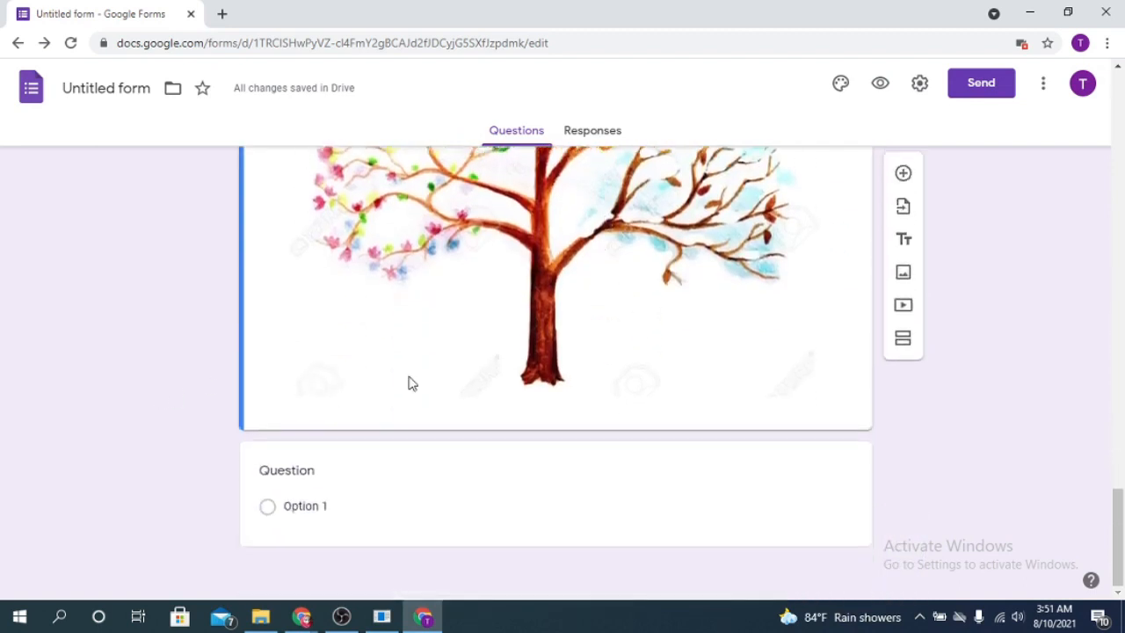
scroll(408, 383, "up", 1)
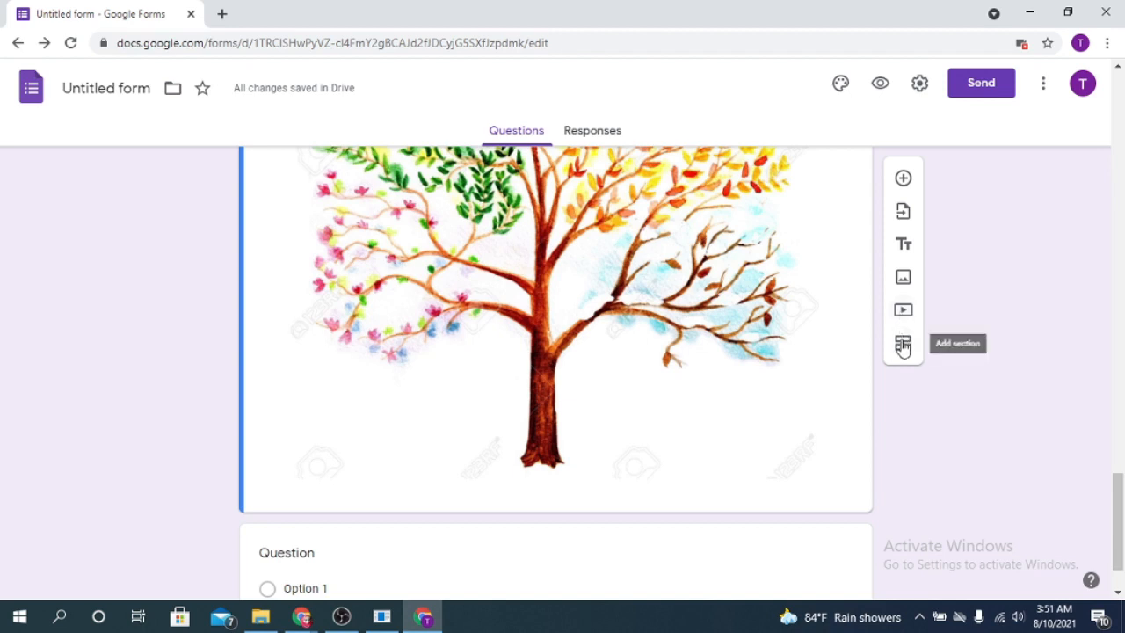
- Add a new section after the tree image and title it '2nd section'
left_click(902, 346)
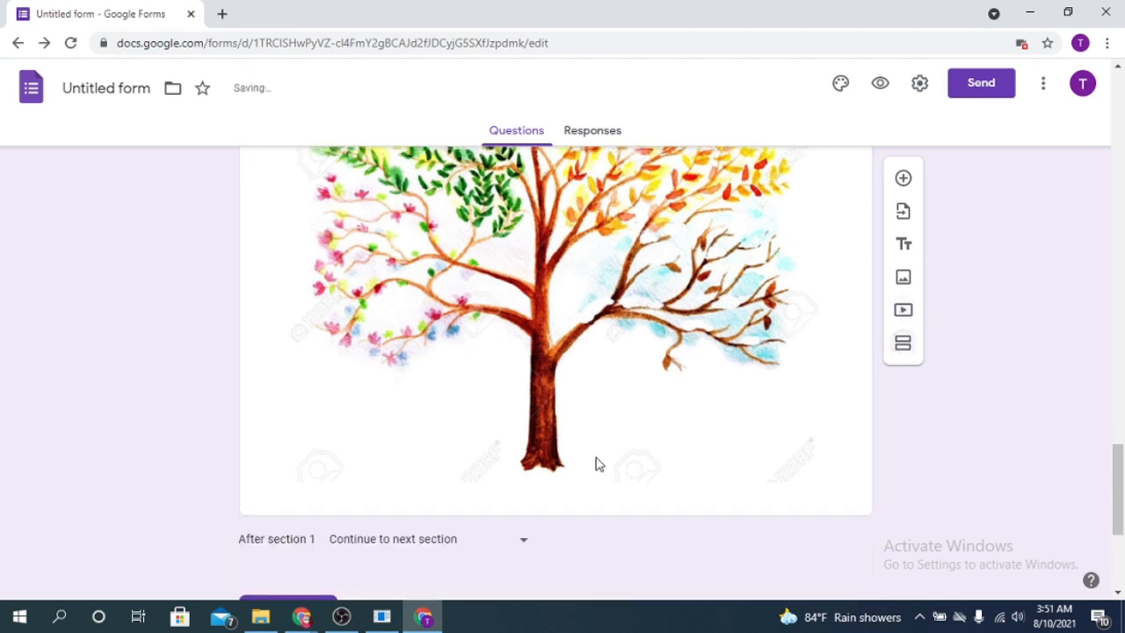
scroll(326, 360, "down", 1)
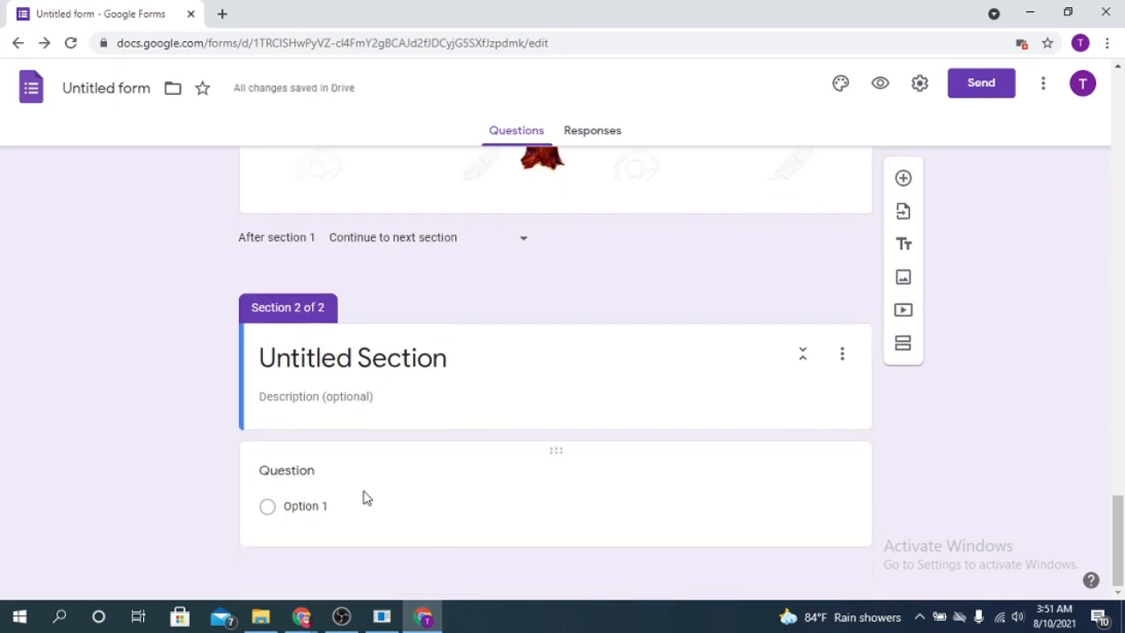
triple_click(318, 358)
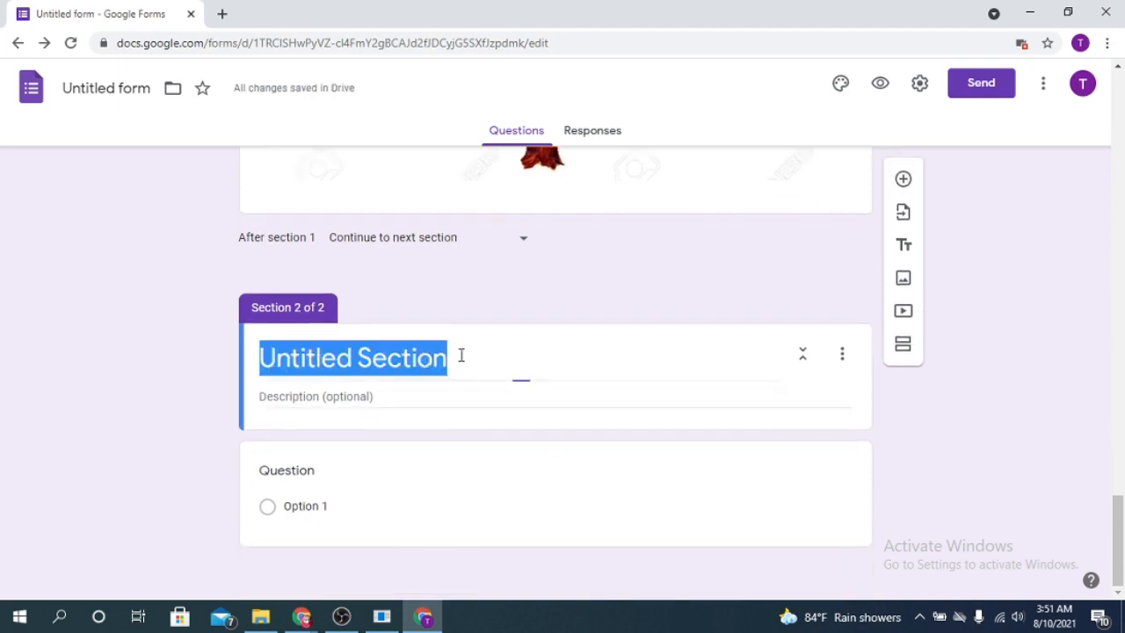
key("BackSpace")
type("Ima")
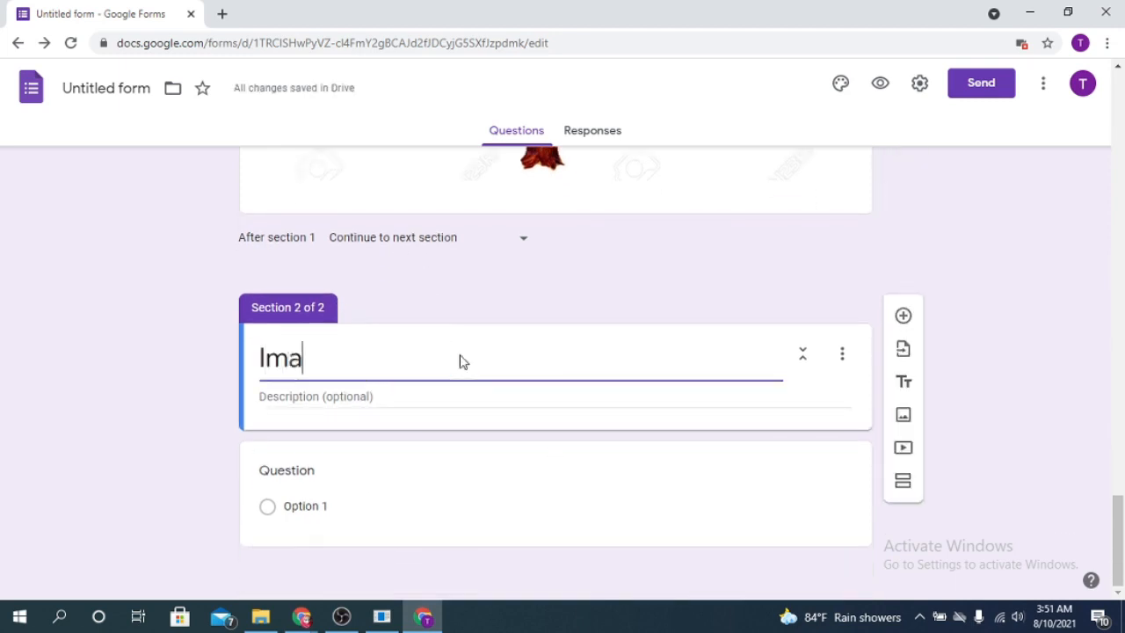
key("BackSpace")
key("BackSpace")
key("BackSpace")
type("2")
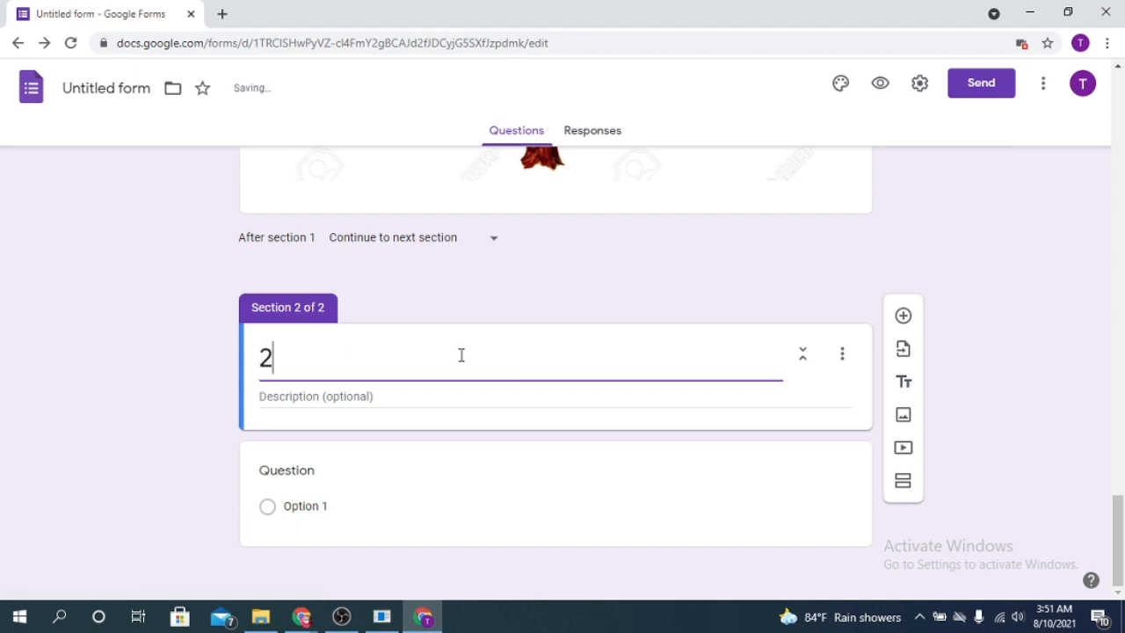
type("nd sectio")
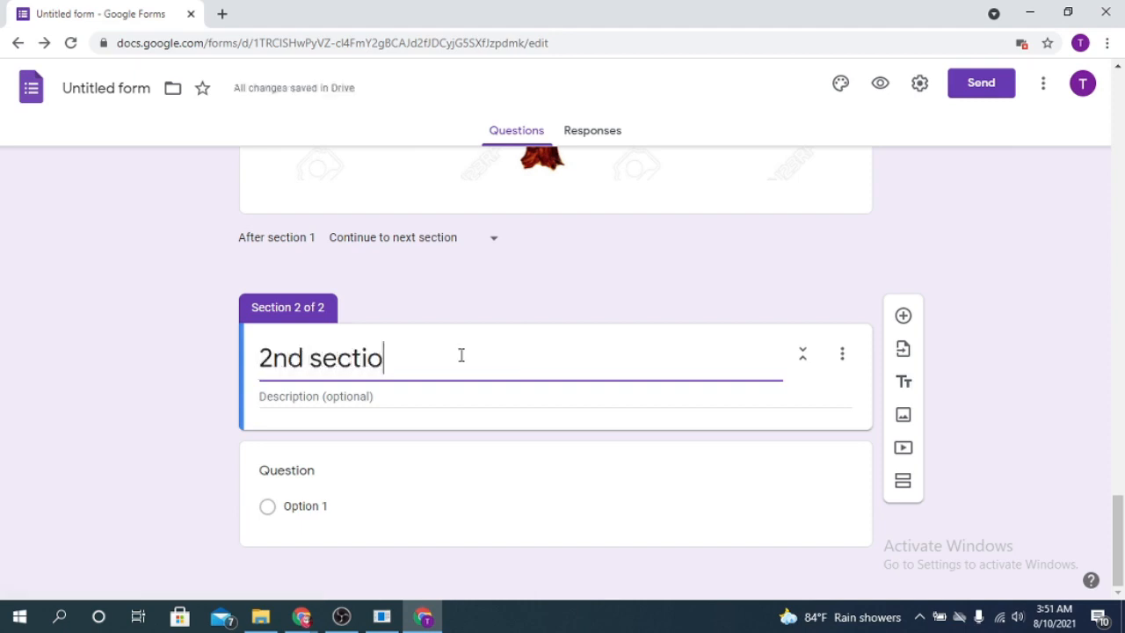
type("n")
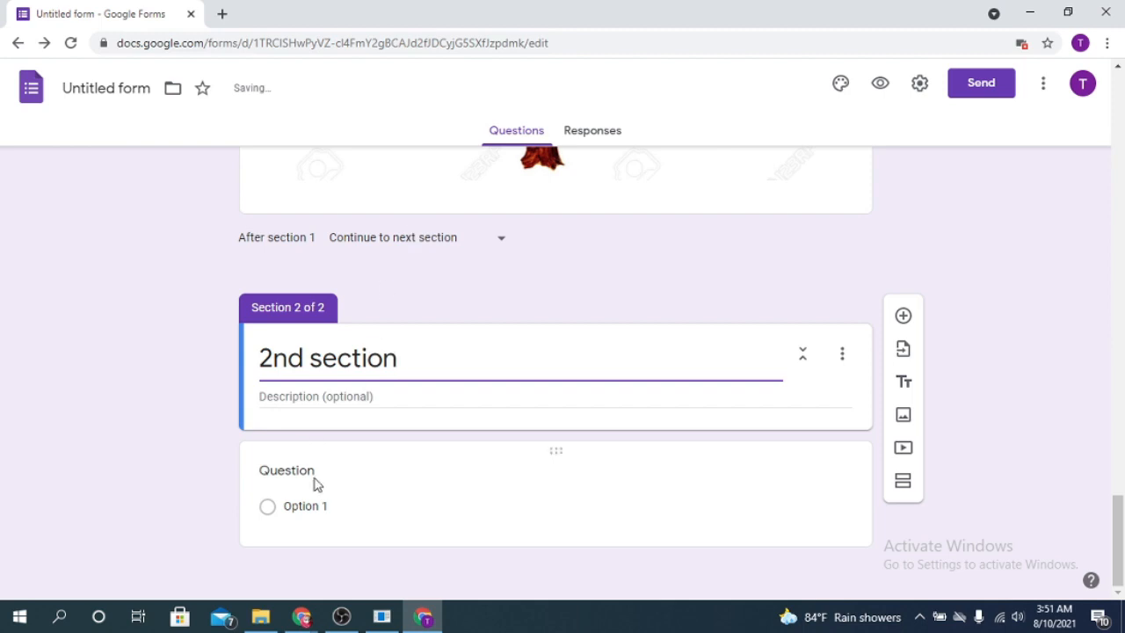
left_click(319, 457)
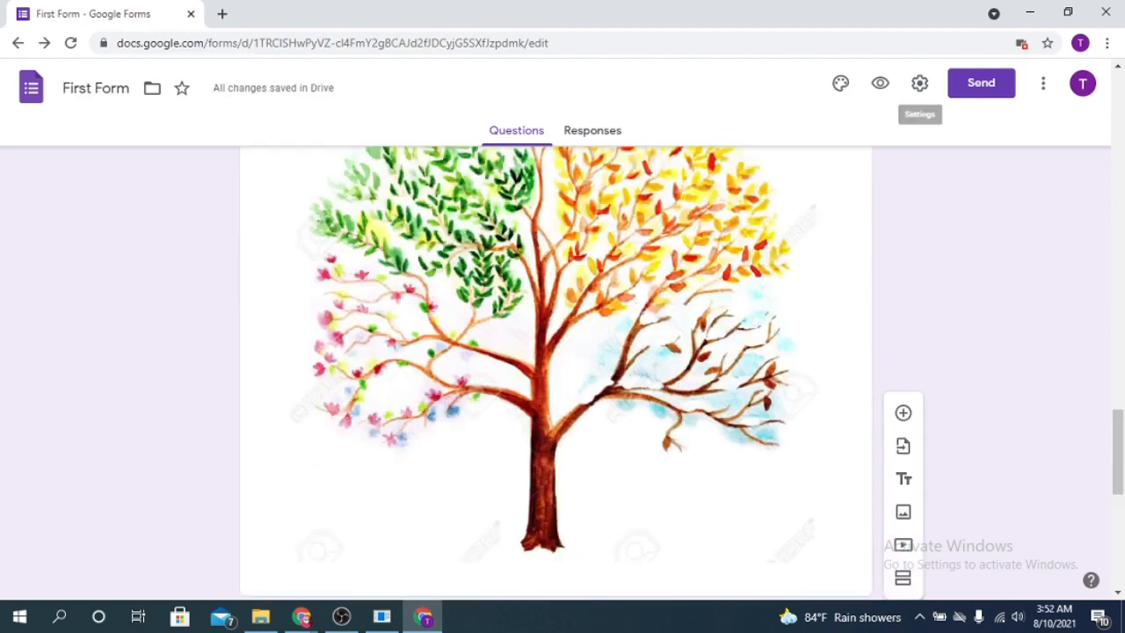
- Set the theme colour to red-orange after trying teal, blue and blue-grey
left_click(841, 84)
scroll(661, 286, "up", 3)
scroll(661, 287, "up", 15)
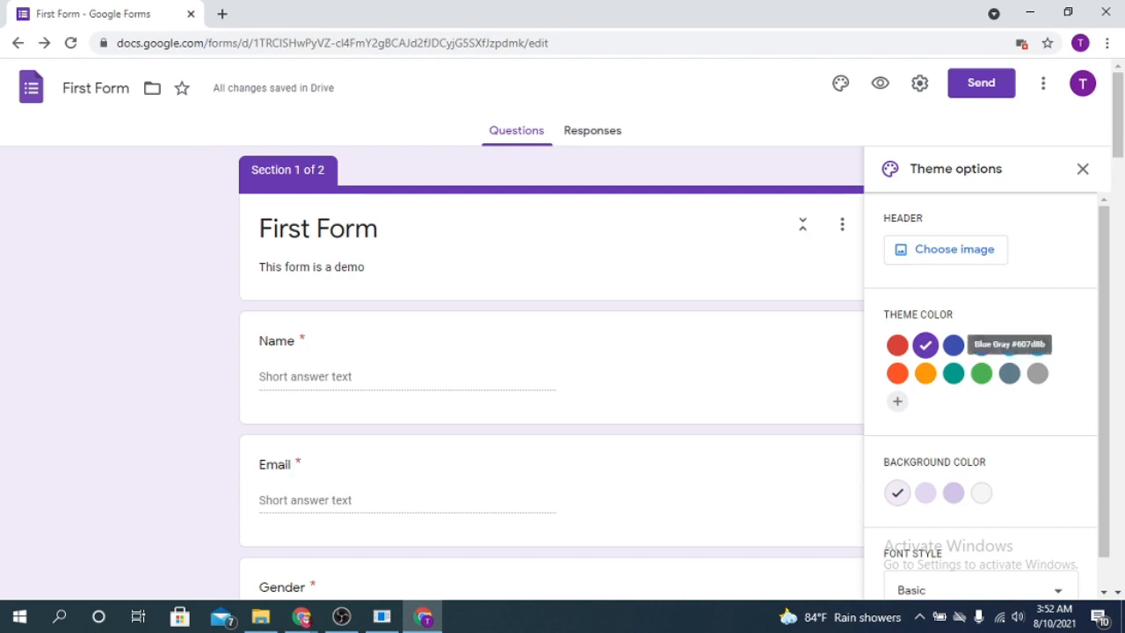
left_click(955, 376)
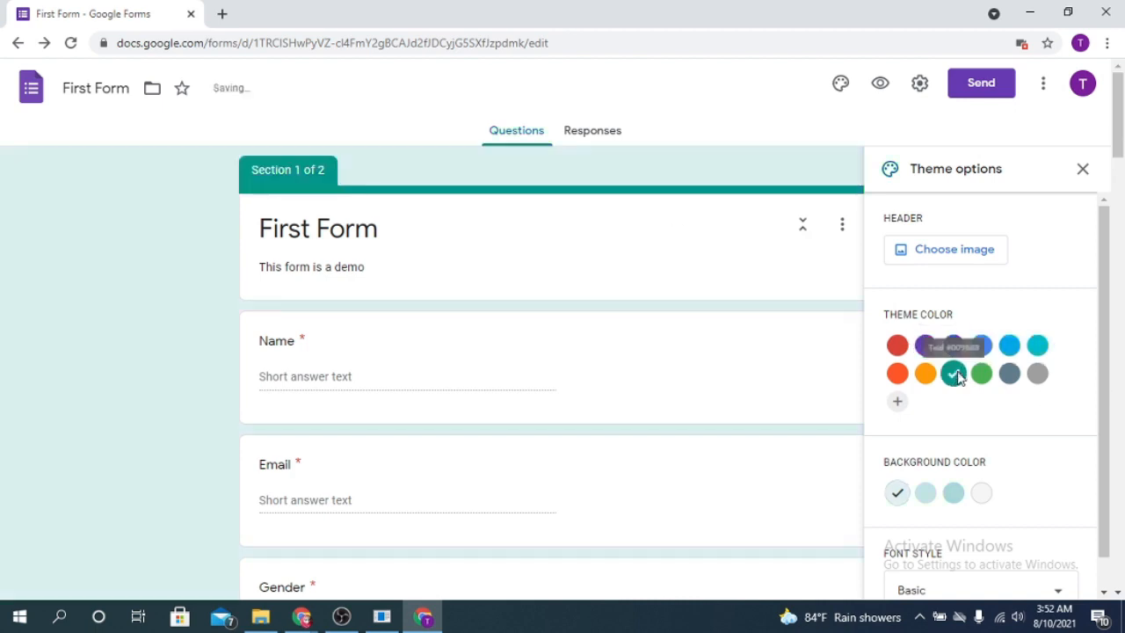
left_click(983, 344)
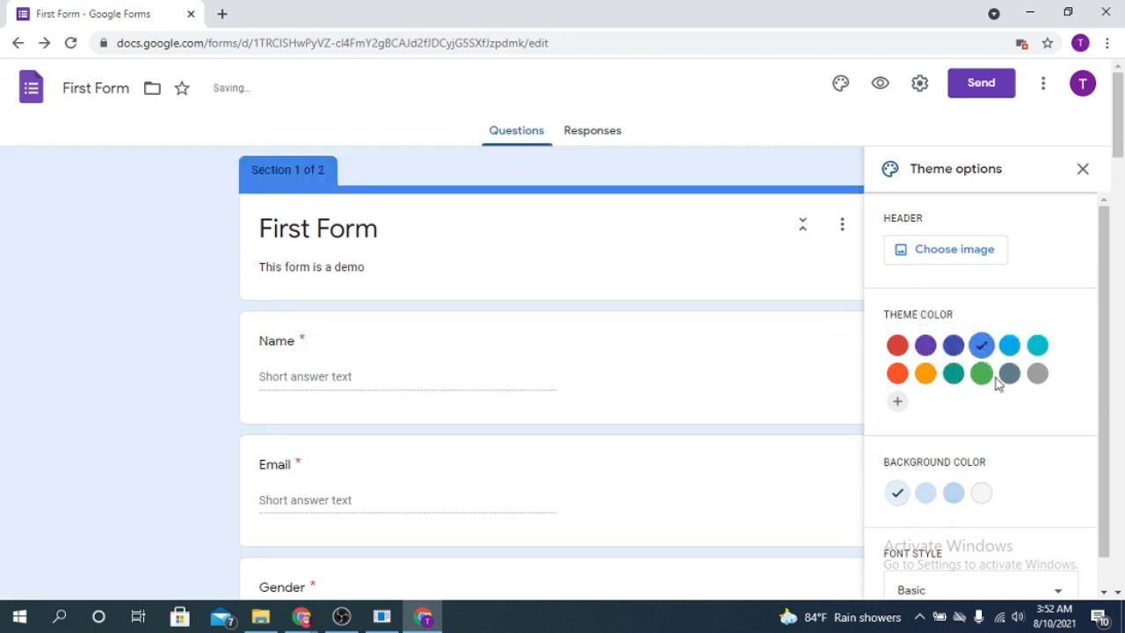
left_click(1008, 373)
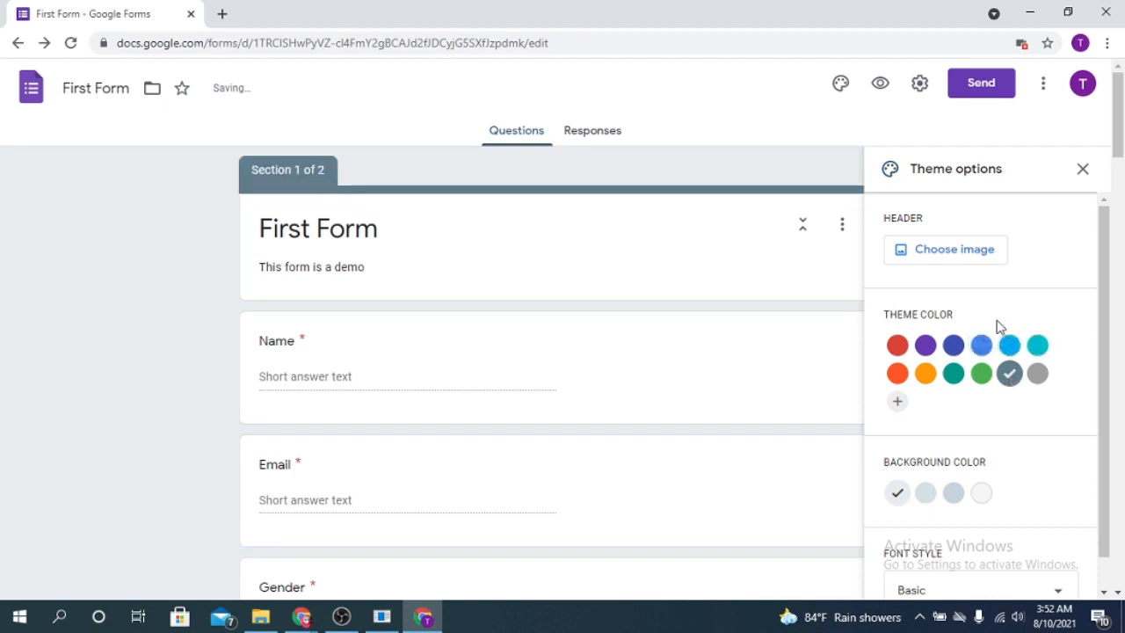
left_click(897, 373)
scroll(1051, 470, "down", 1)
scroll(1051, 472, "up", 1)
scroll(1037, 430, "down", 1)
- Change the theme font style to Playful instead of Decorative
left_click(1056, 549)
left_click(944, 490)
left_click(1028, 558)
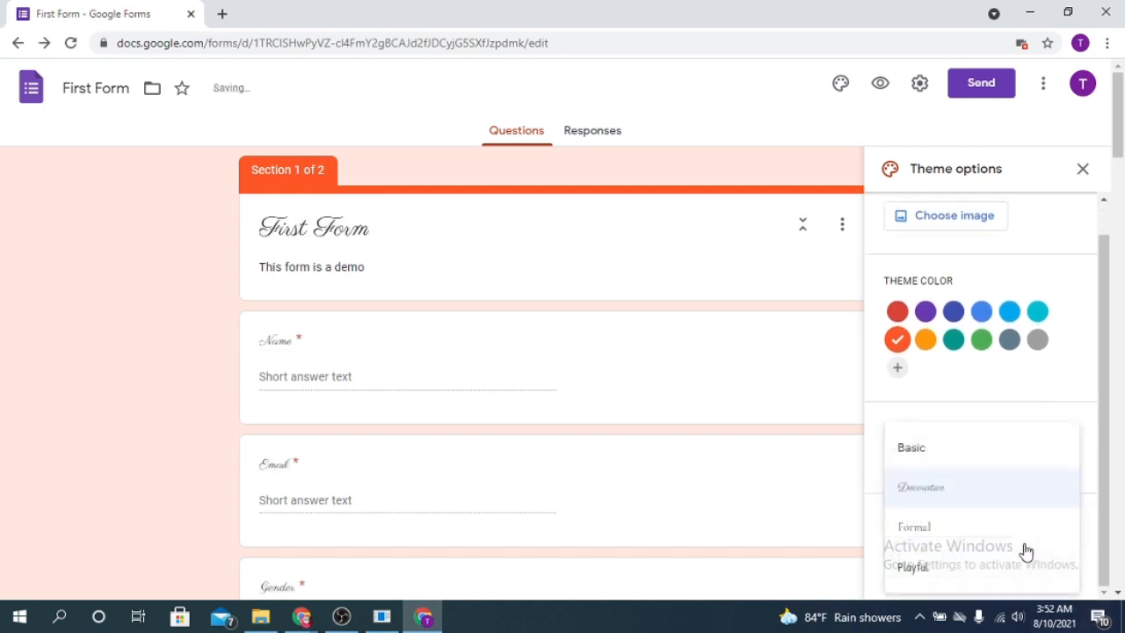
left_click(914, 567)
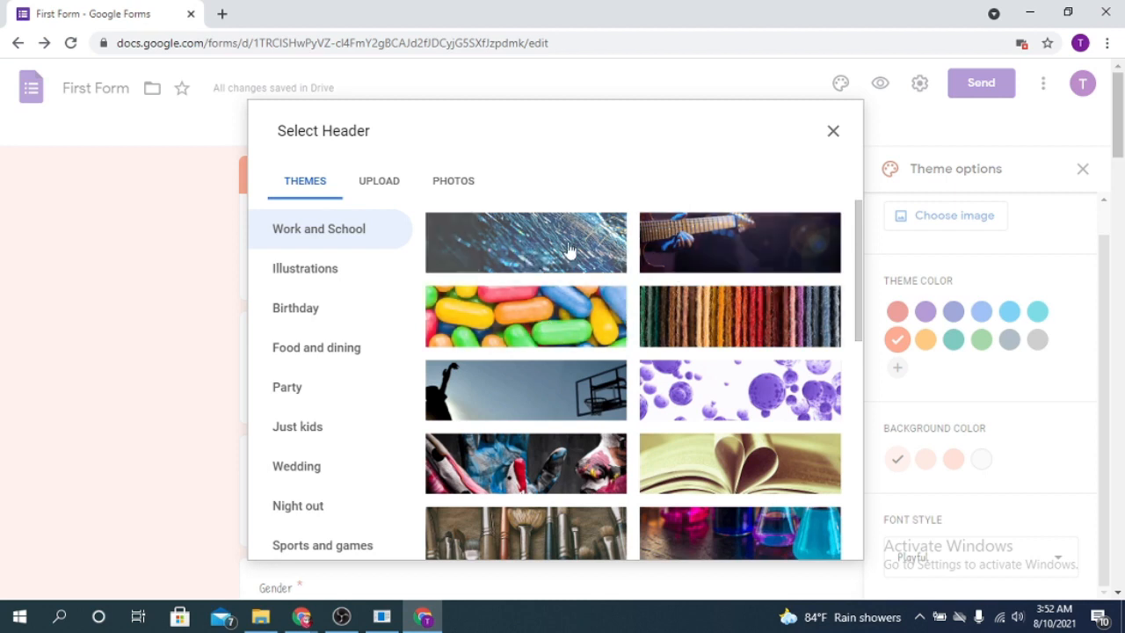
- Use the football goal-net photo as the header and open the Send form dialog
left_click(594, 406)
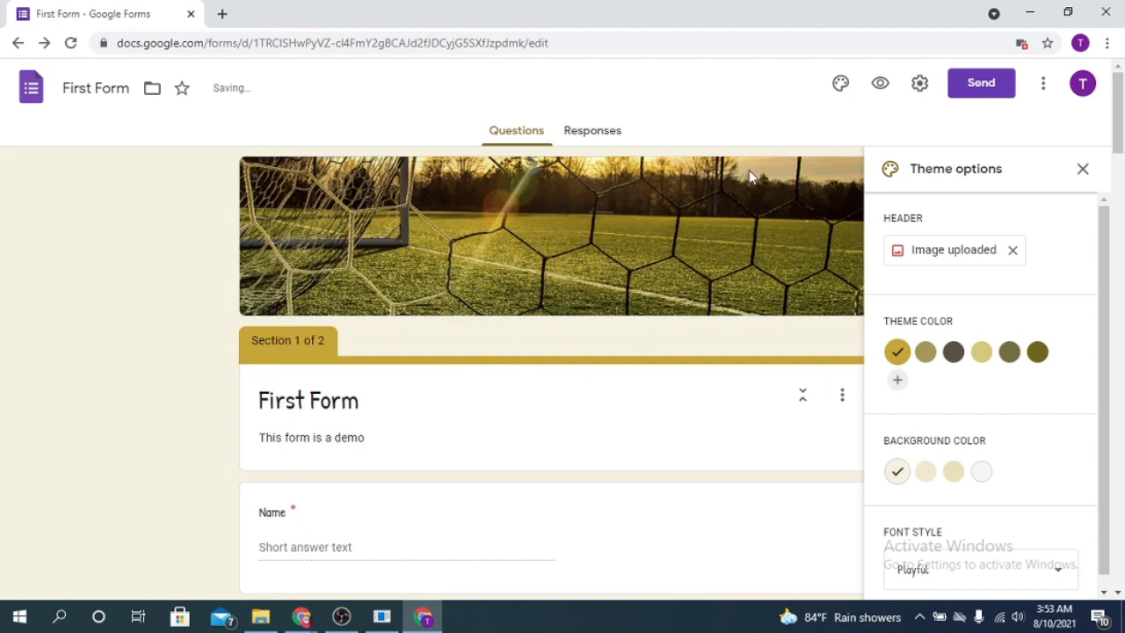
scroll(522, 421, "down", 5)
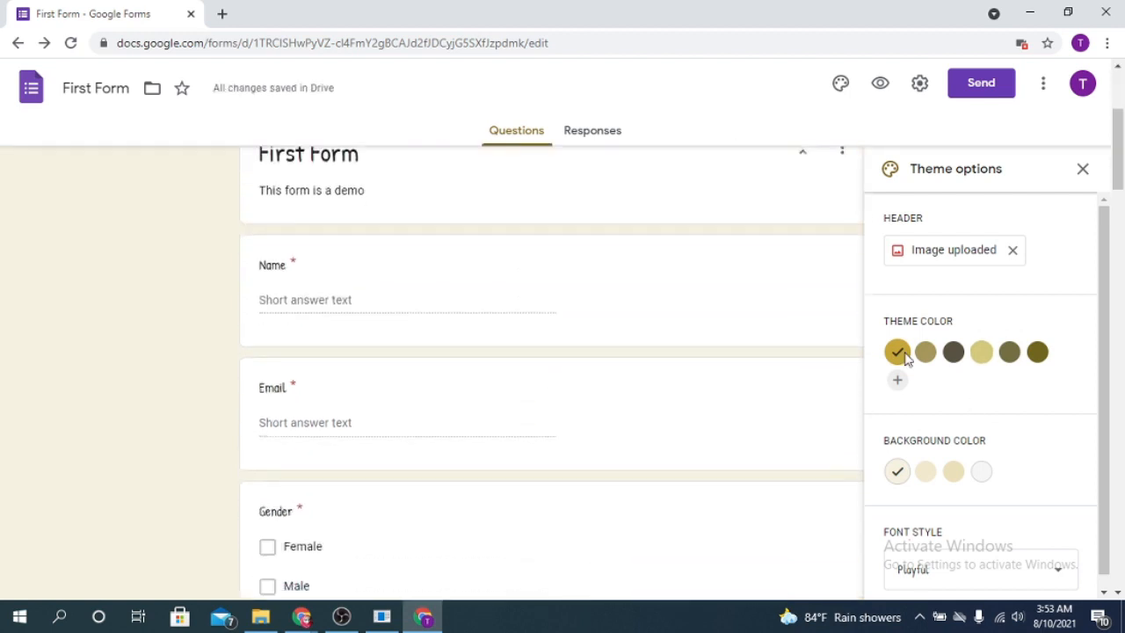
left_click(919, 83)
left_click(996, 93)
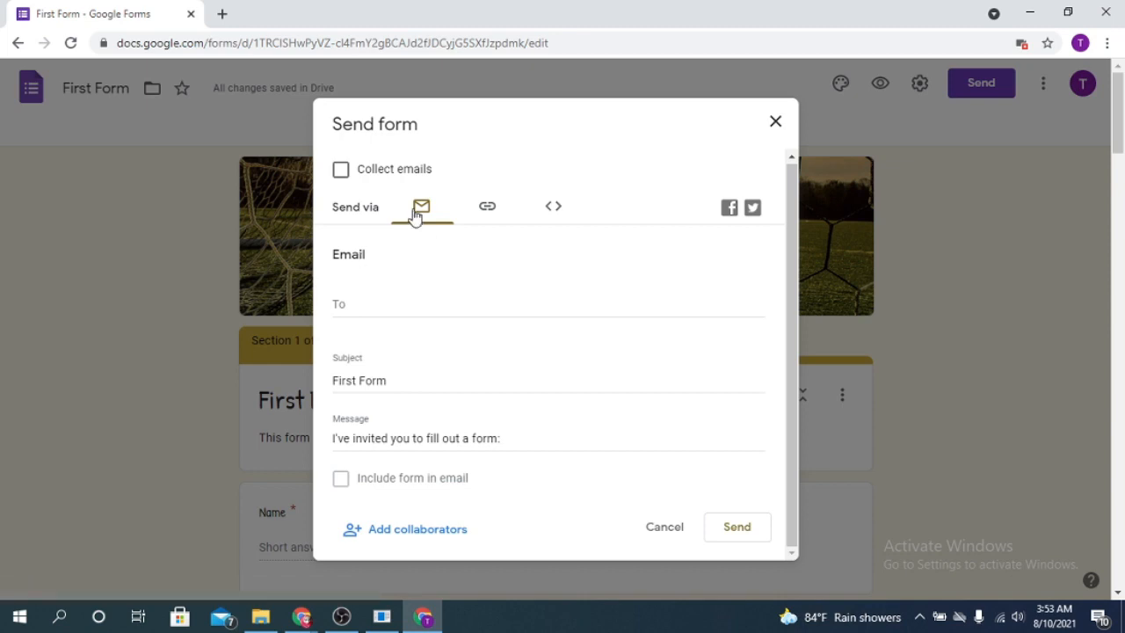
- Copy the shortened forms.gle link and close the Send form dialog
left_click(488, 209)
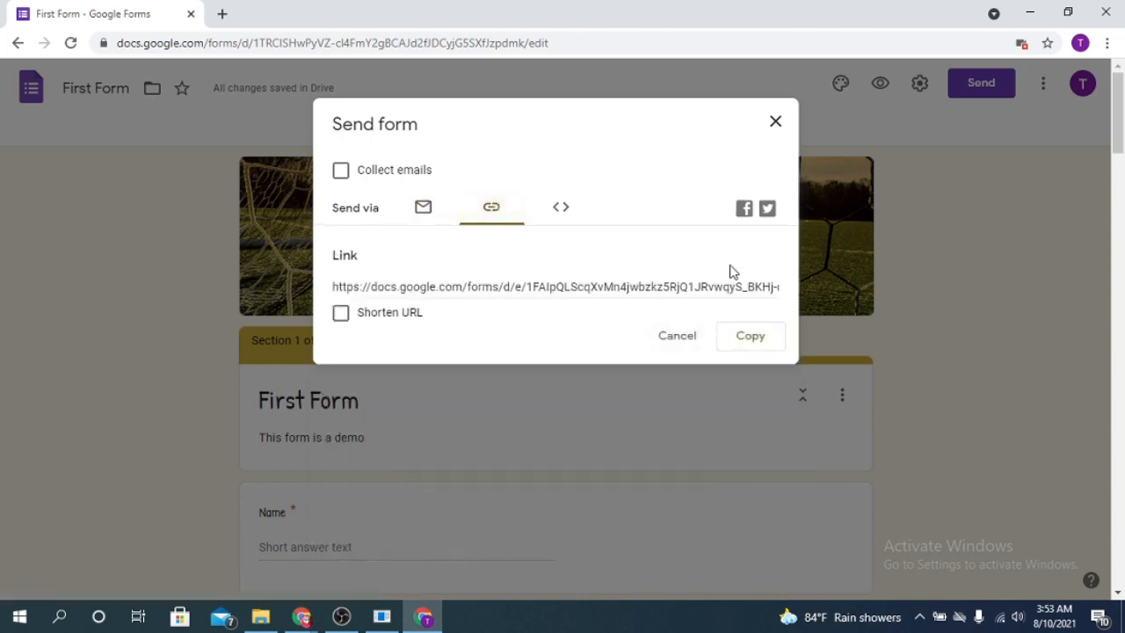
left_click(393, 314)
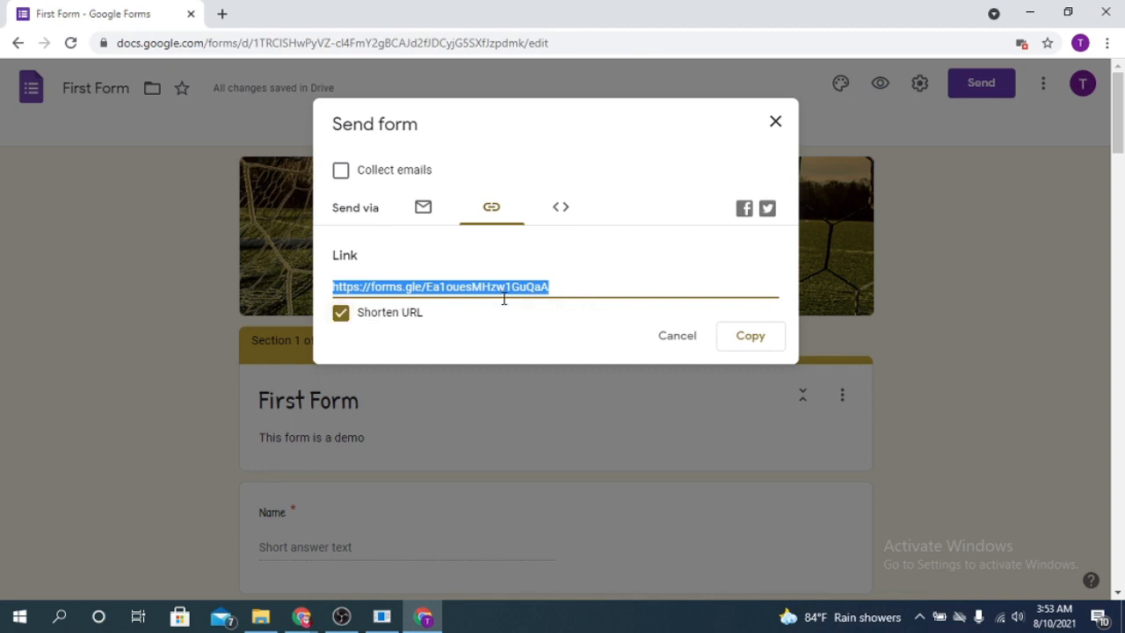
left_click(751, 339)
left_click(775, 122)
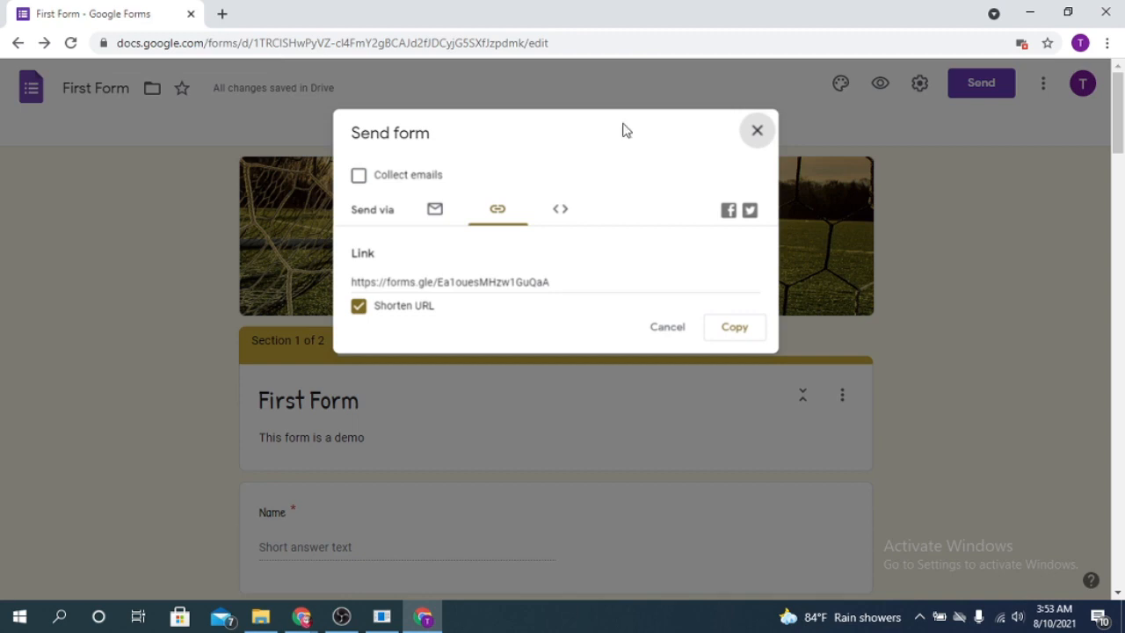
left_click(755, 130)
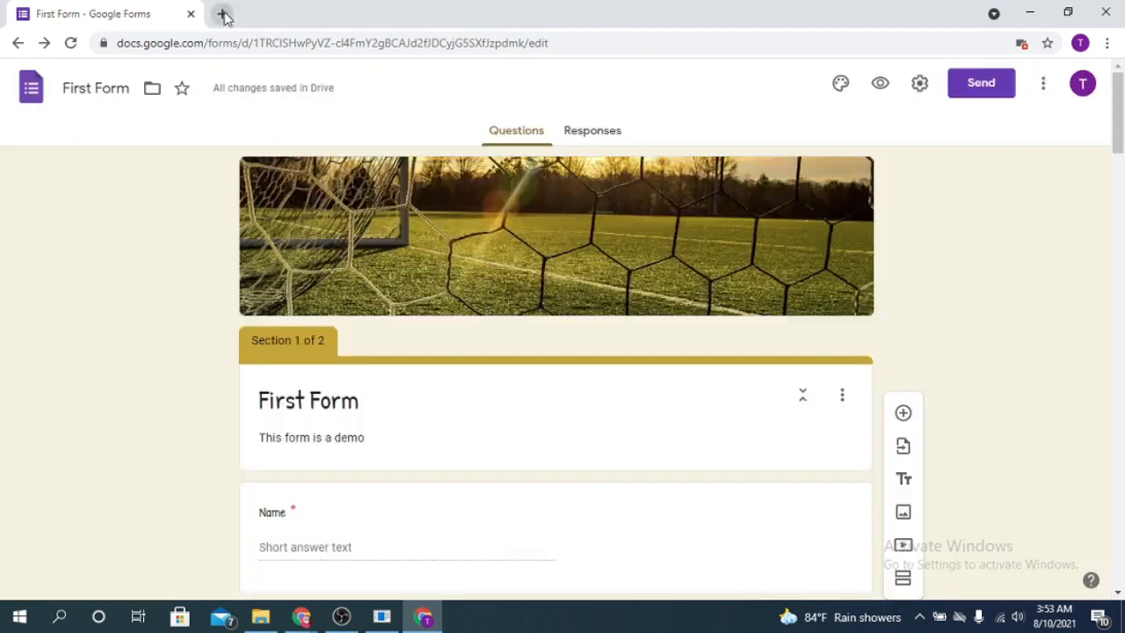
left_click(221, 13)
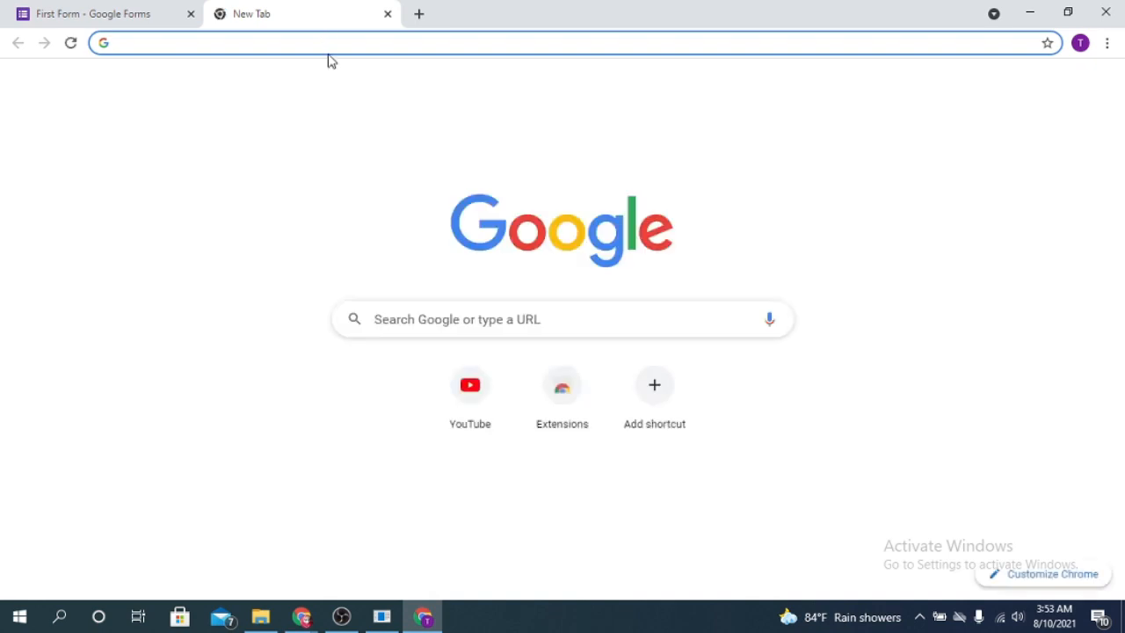
- Load the form's live respondent page from the pasted short link
key("ctrl+v")
key("Return")
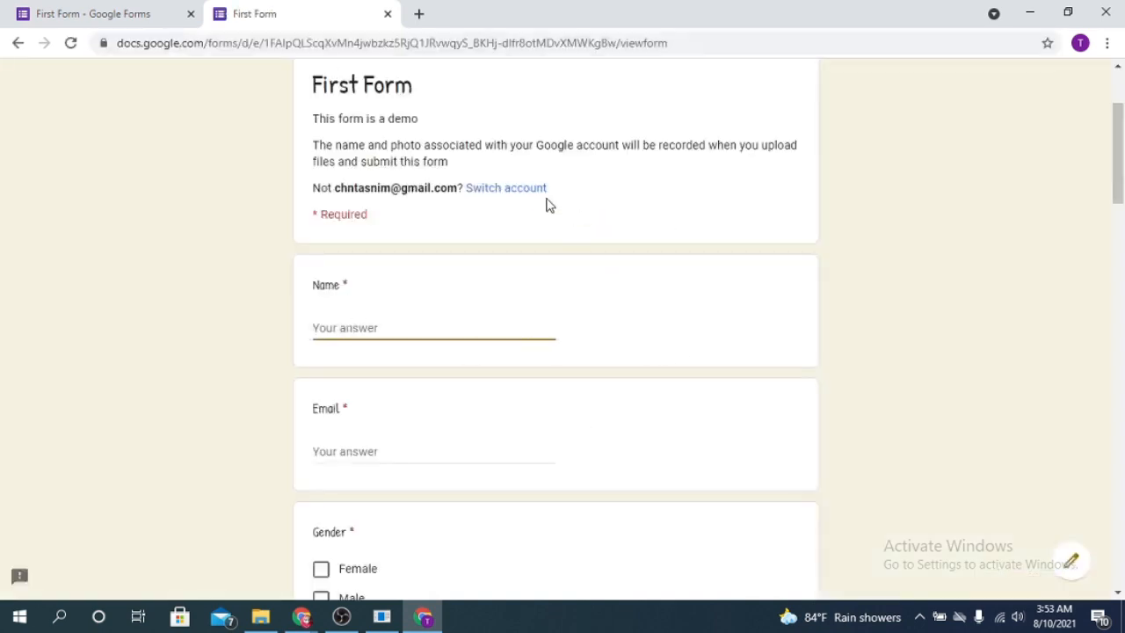
scroll(776, 343, "down", 20)
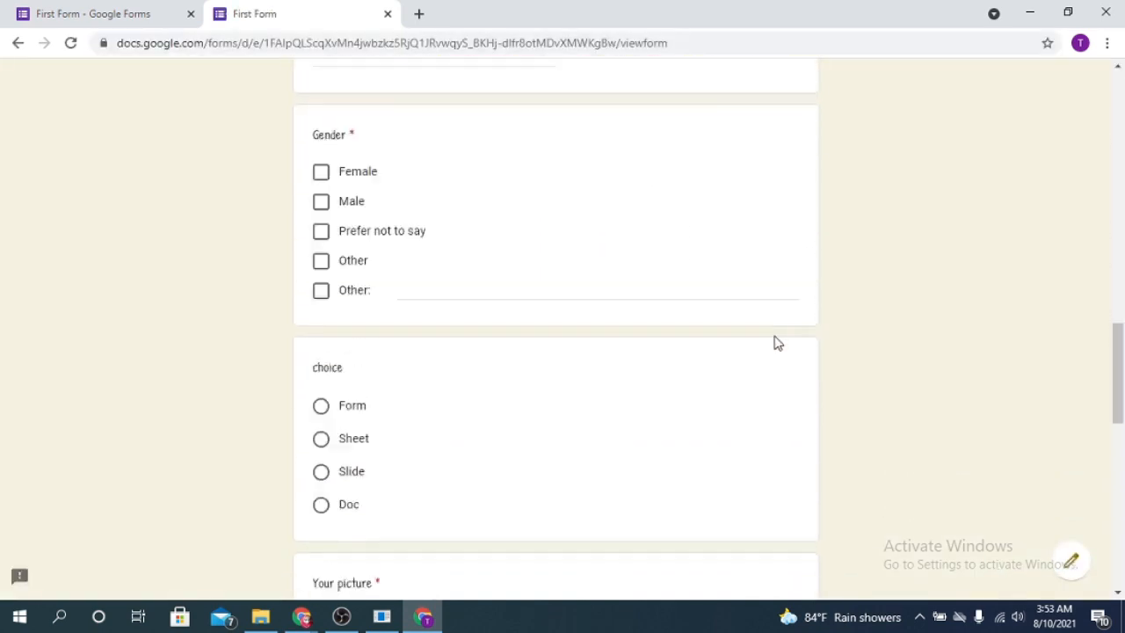
scroll(776, 351, "up", 20)
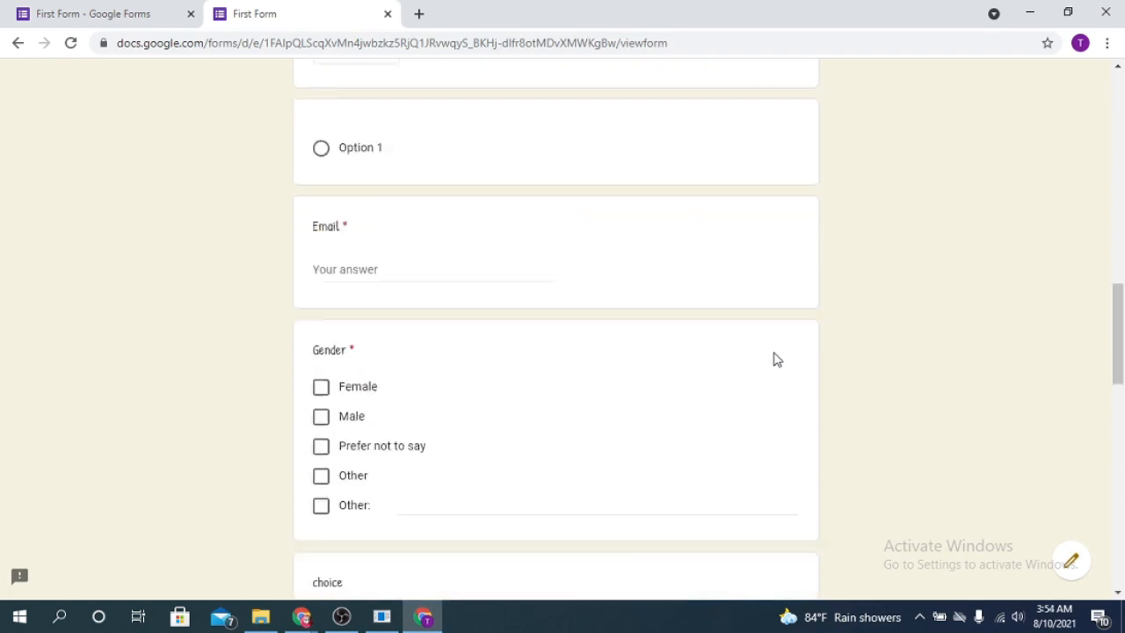
scroll(350, 460, "down", 1)
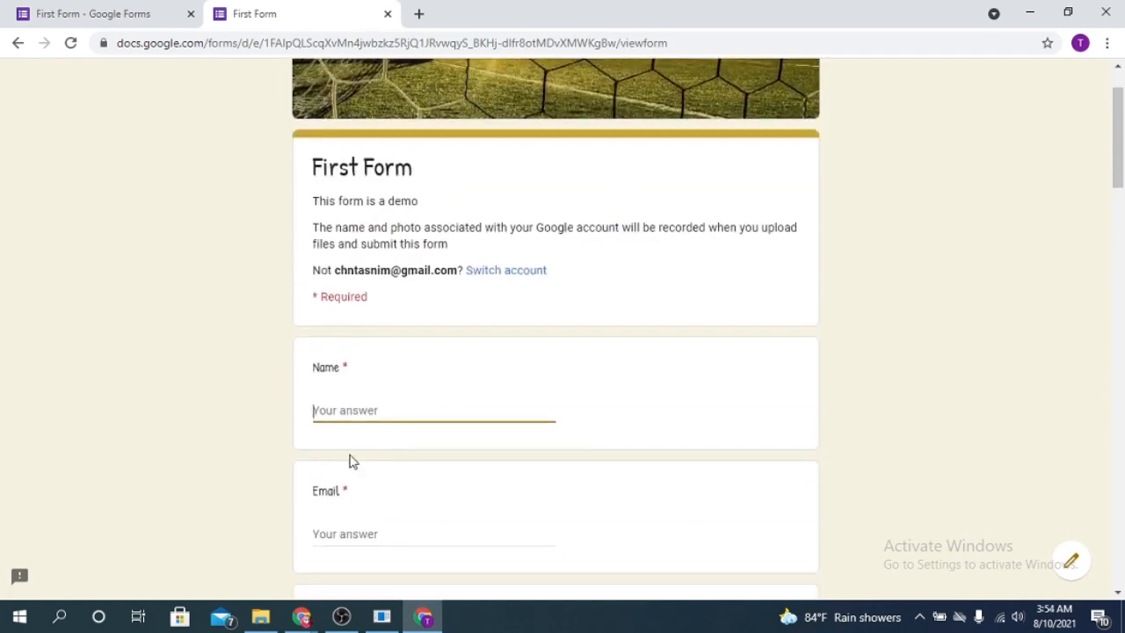
- Enter the respondent's name and email address and tick Female for Gender
type("Tasnim")
scroll(407, 444, "down", 3)
left_click(345, 296)
left_click(322, 405)
scroll(595, 435, "down", 6)
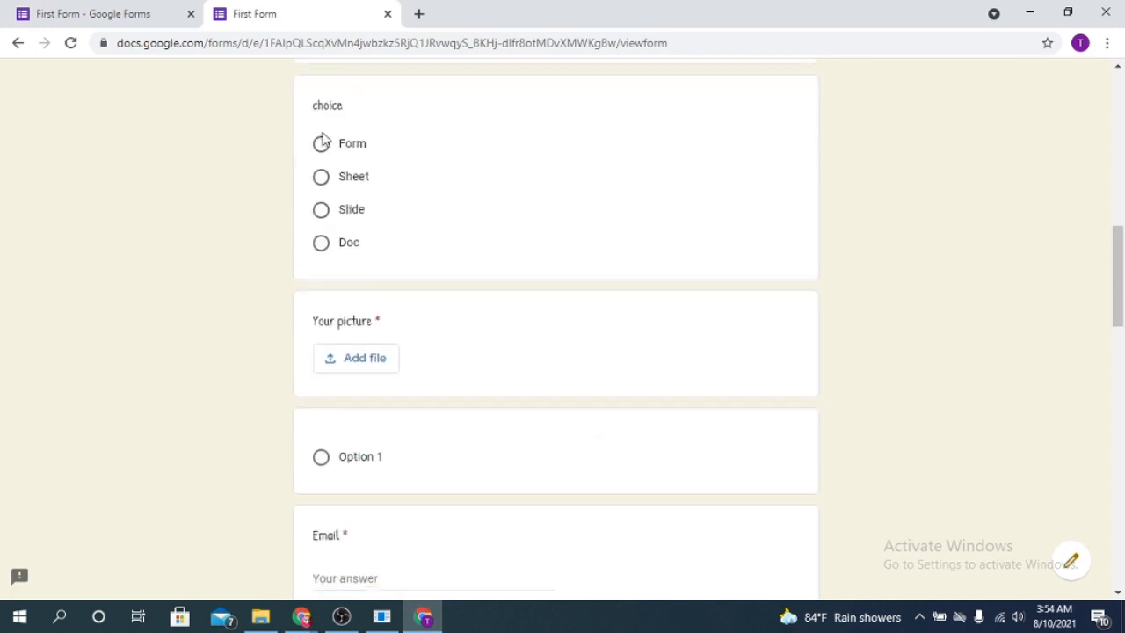
- Select Form in the choice question and begin attaching a file for Your picture
left_click(321, 145)
scroll(381, 369, "down", 1)
scroll(749, 306, "up", 1)
left_click(745, 275)
left_click(322, 148)
scroll(607, 278, "down", 1)
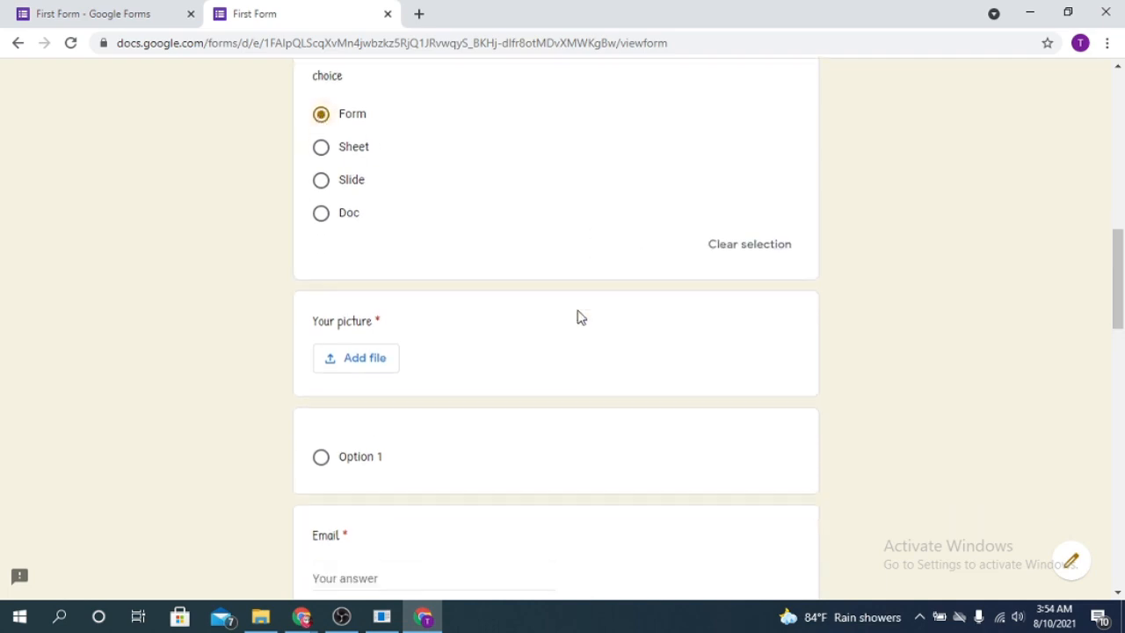
scroll(579, 316, "down", 2)
left_click(377, 231)
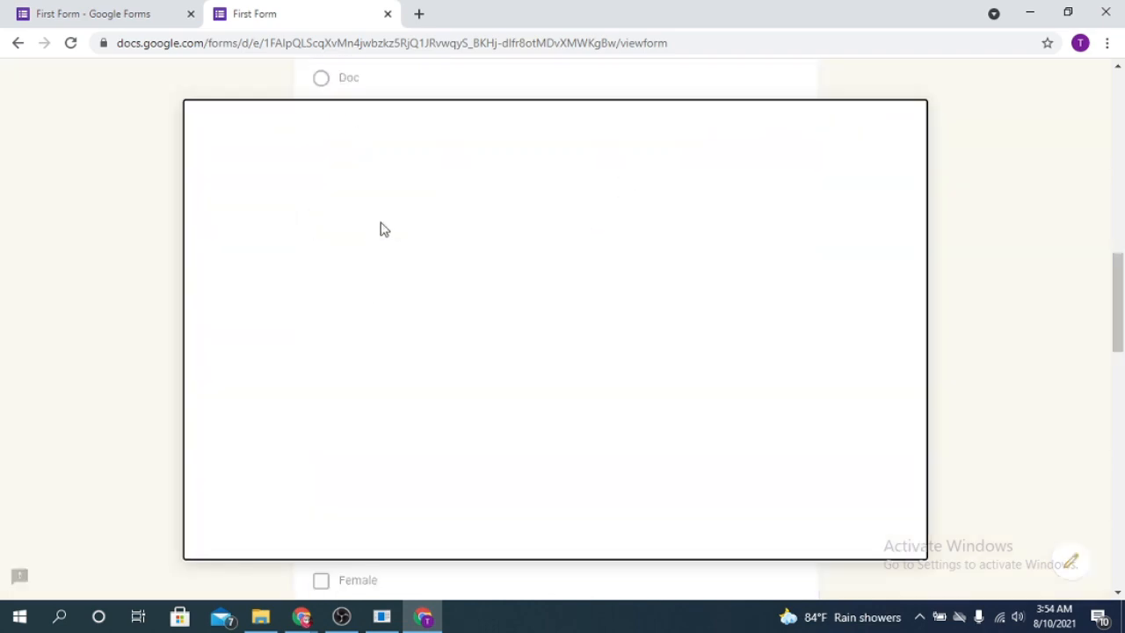
- Upload the floral background image from the Downloads folder
left_click(261, 616)
left_click_drag(789, 303, 334, 387)
left_click(227, 531)
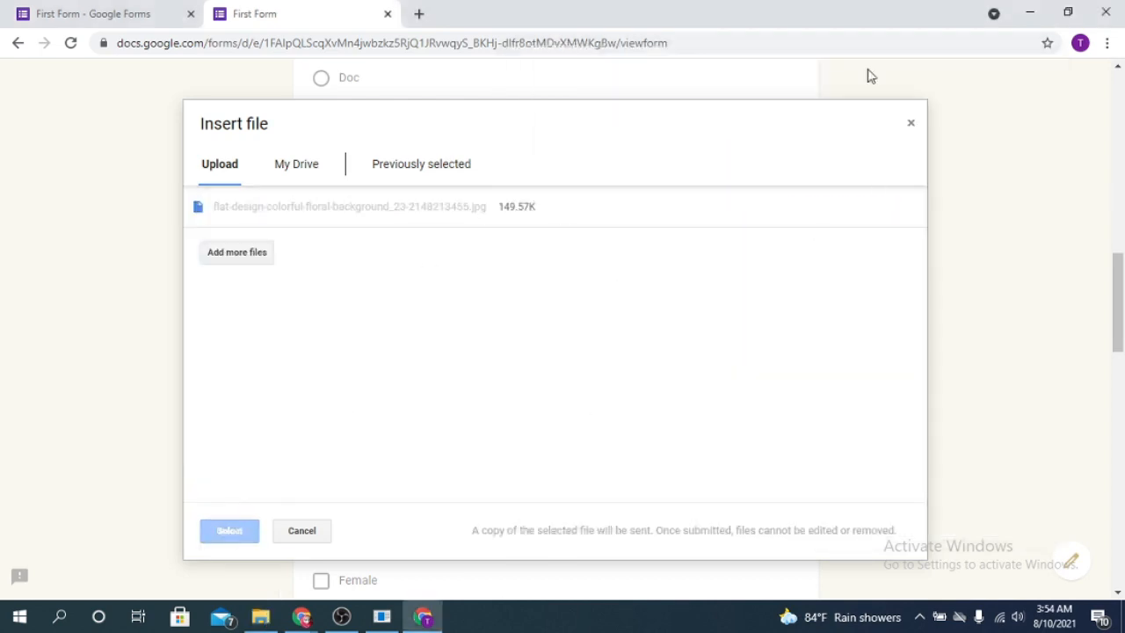
- Re-enter the respondent's email address and select Form in the choice question
scroll(574, 306, "down", 3)
left_click(395, 204)
scroll(442, 238, "down", 2)
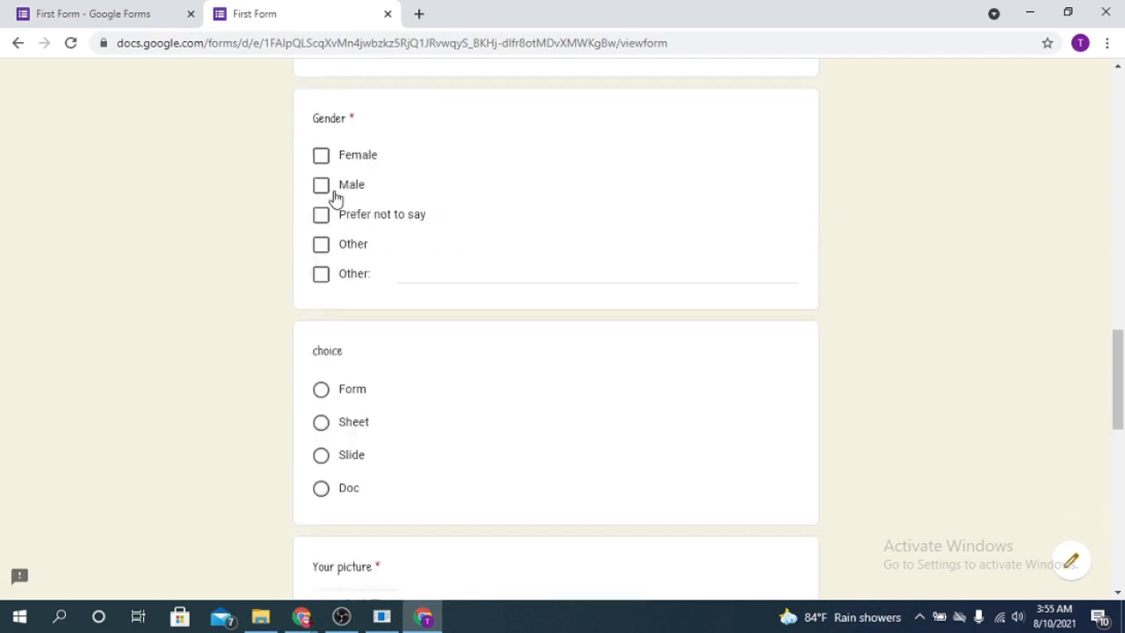
scroll(329, 211, "down", 2)
left_click(323, 228)
scroll(428, 288, "down", 2)
- Attach the floral image from Drive to the Your picture question
left_click(356, 305)
left_click(297, 166)
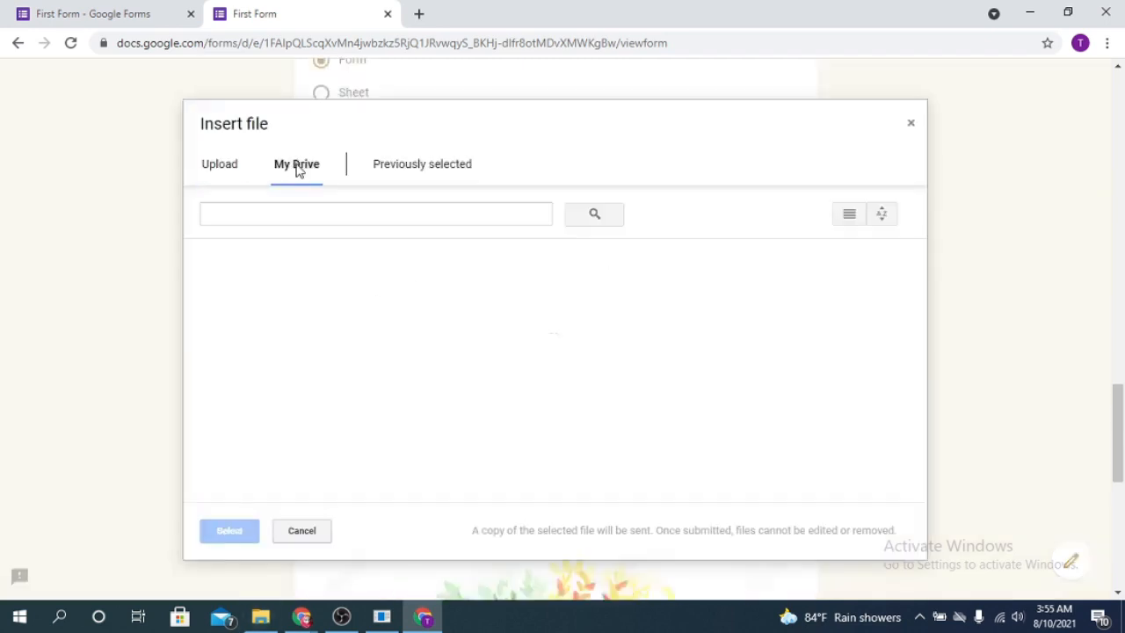
left_click(281, 434)
left_click(229, 529)
scroll(229, 529, "down", 4)
scroll(355, 344, "up", 3)
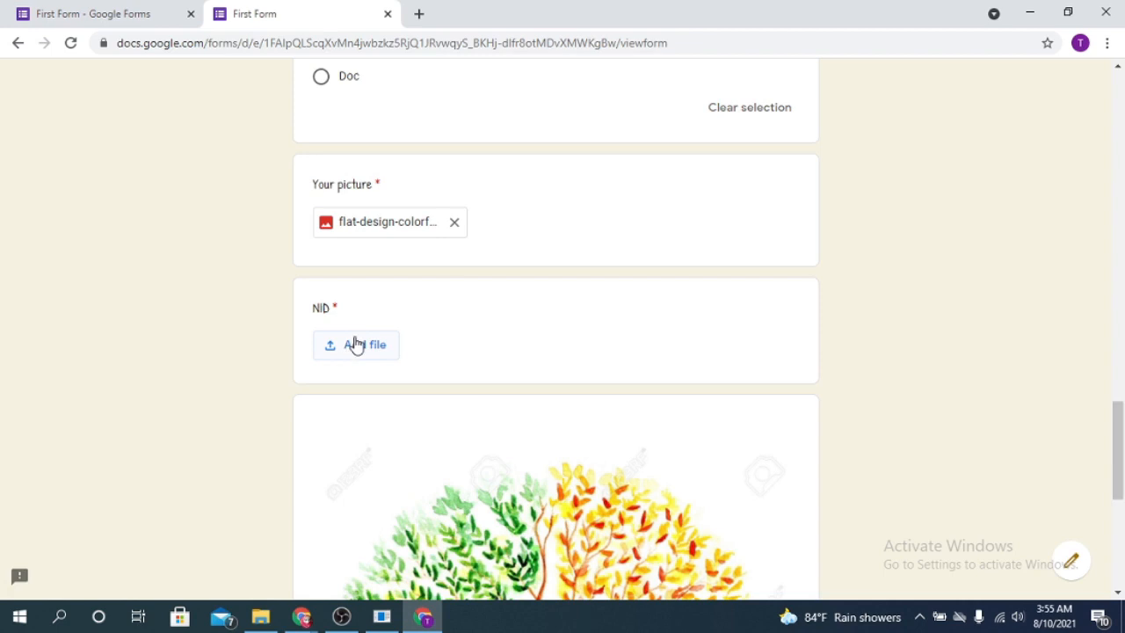
- Upload images (5).jpg from Downloads to the NID question
left_click(354, 343)
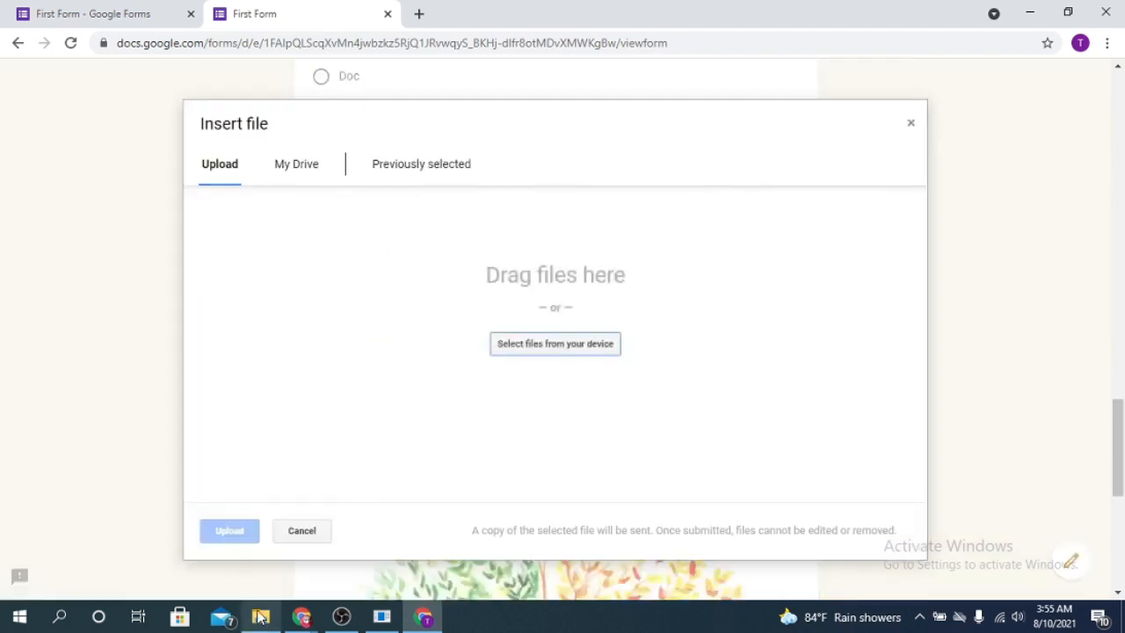
left_click(260, 617)
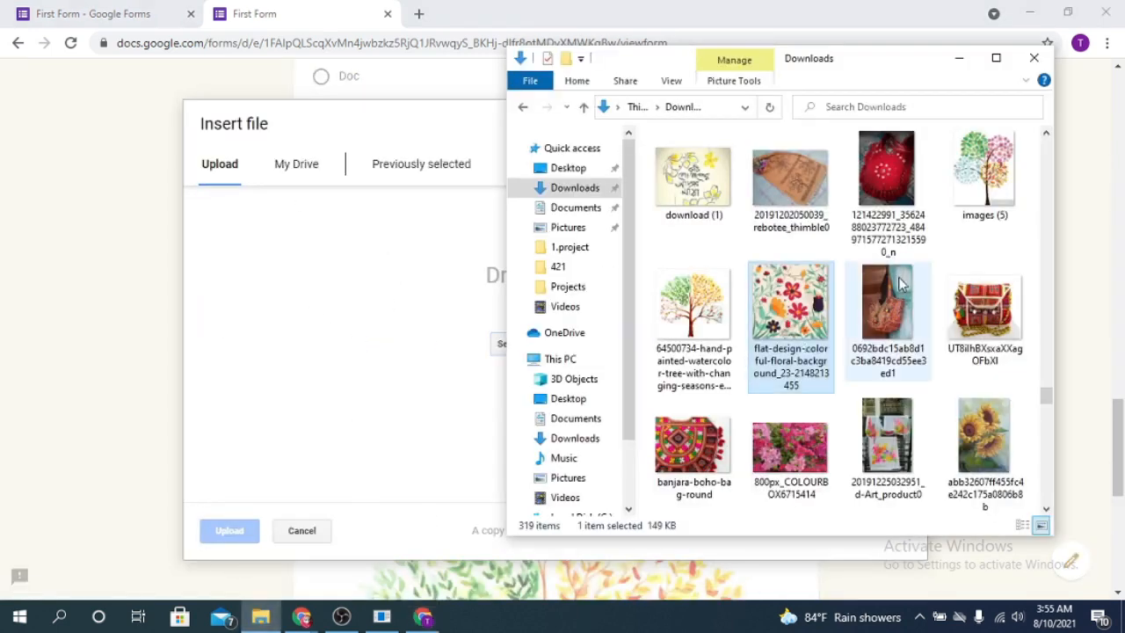
scroll(898, 283, "up", 2)
left_click(964, 431)
left_click_drag(991, 430, 379, 403)
left_click_drag(242, 556, 253, 540)
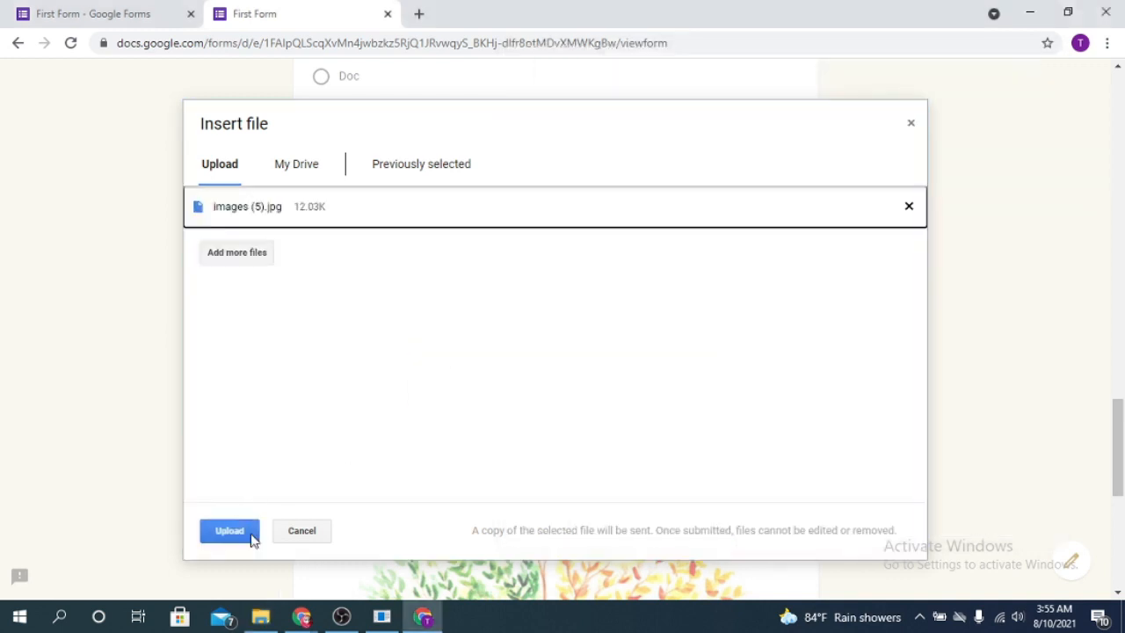
left_click(216, 528)
scroll(603, 344, "down", 3)
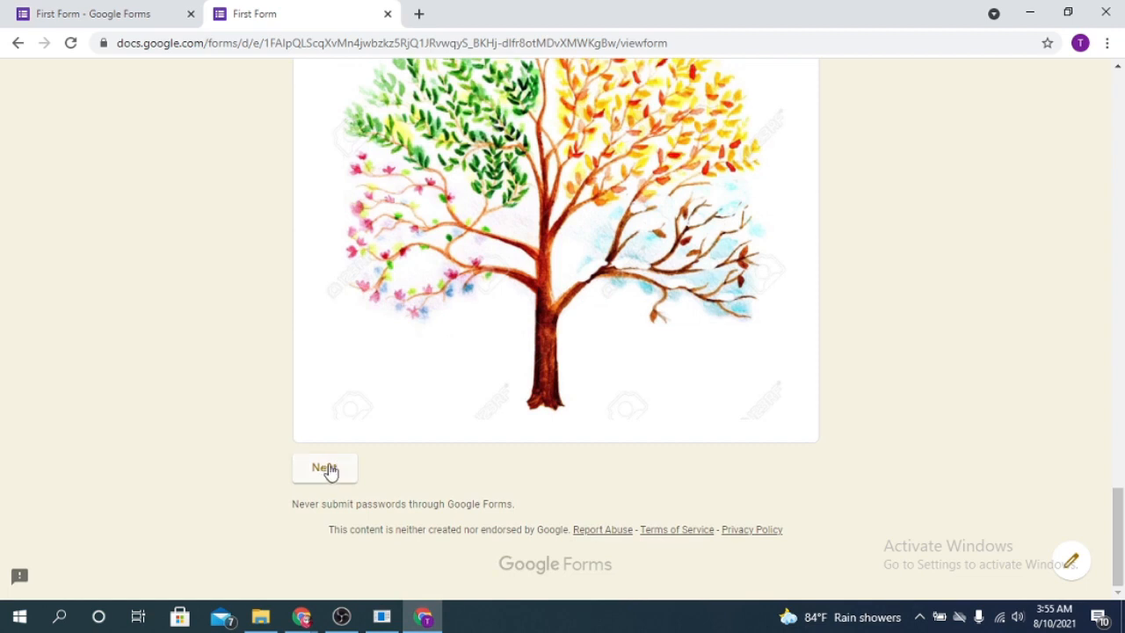
- Continue to the 2nd section, answer ques 1 with Option 2, and submit
left_click(327, 469)
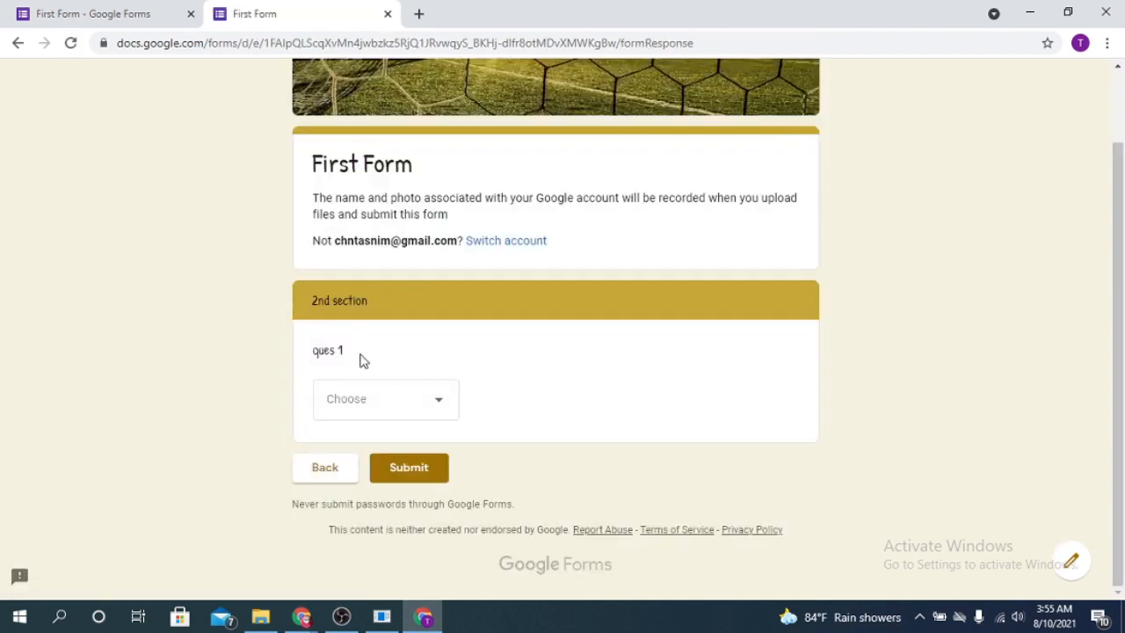
left_click(448, 411)
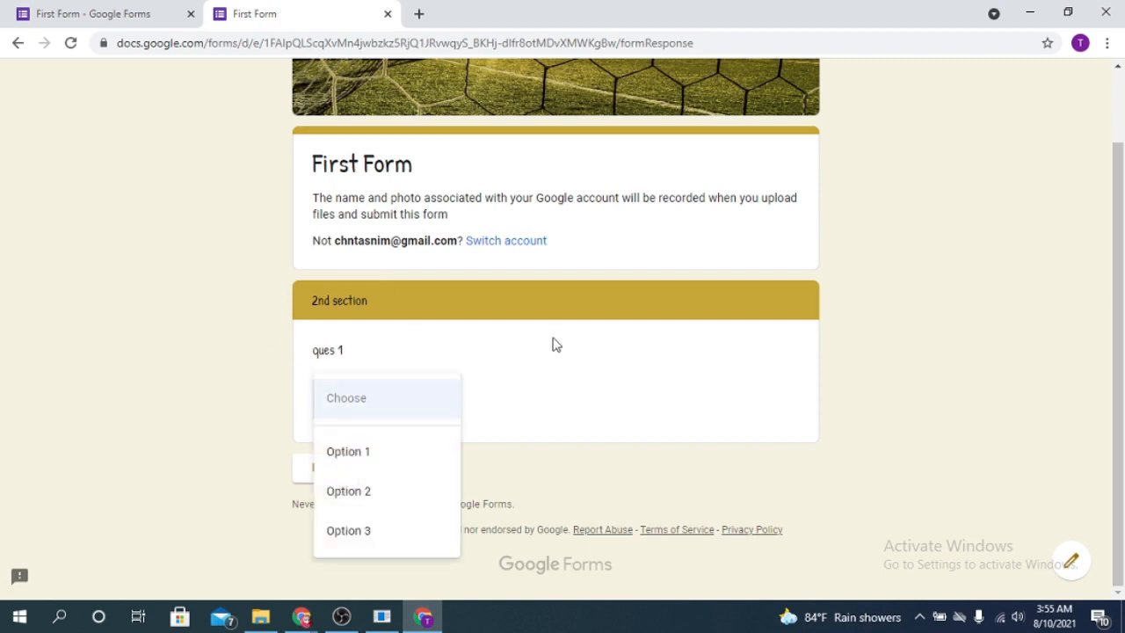
left_click(390, 500)
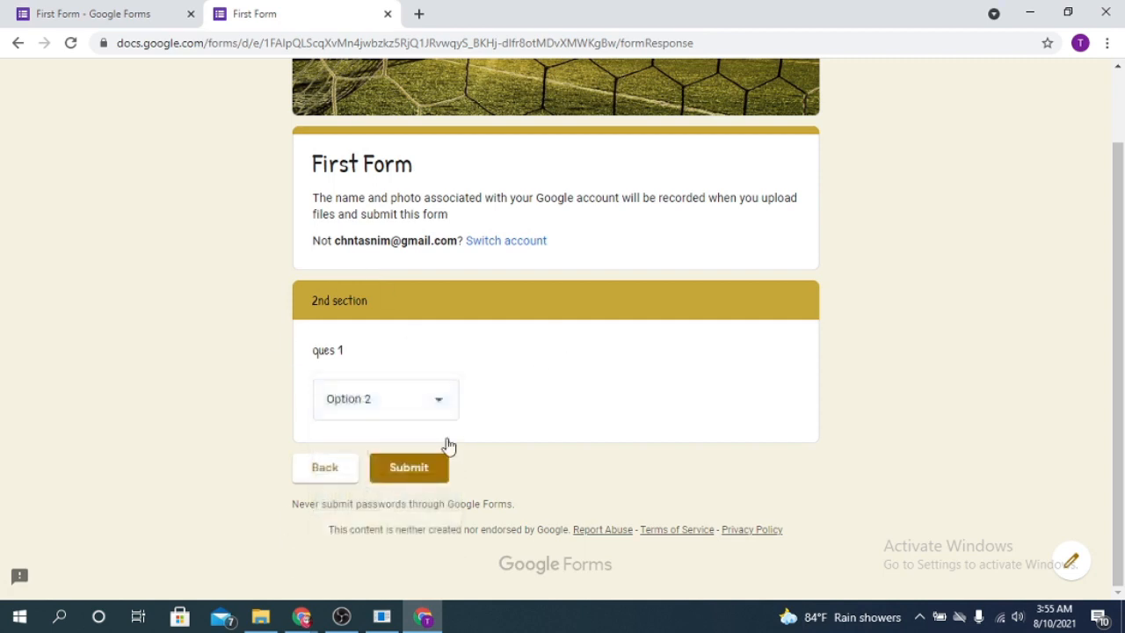
left_click(434, 404)
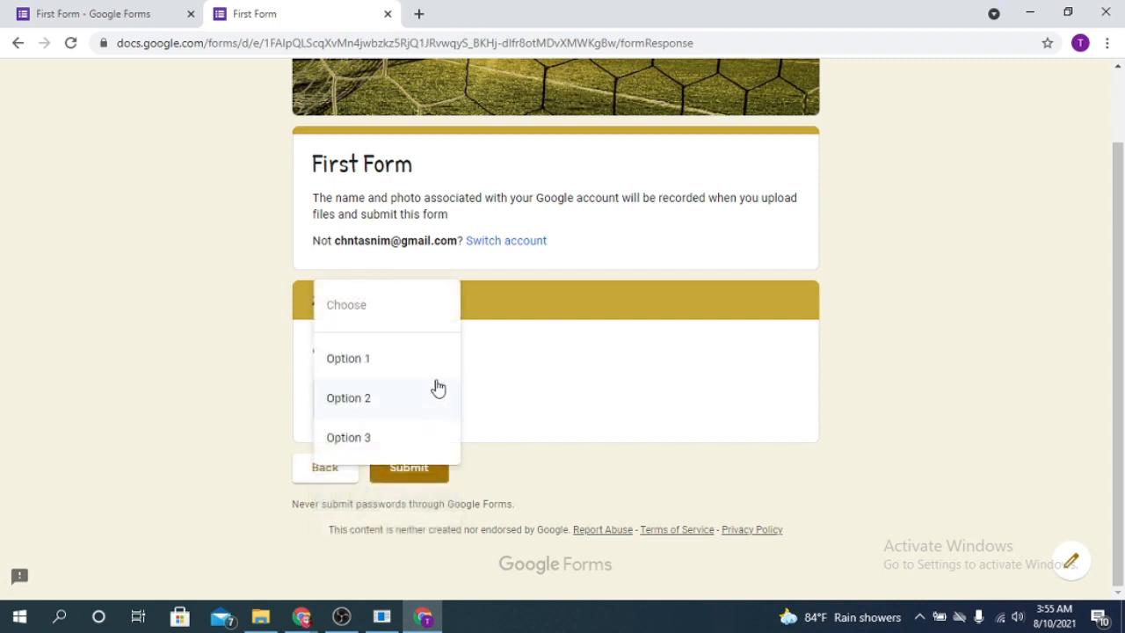
left_click(381, 400)
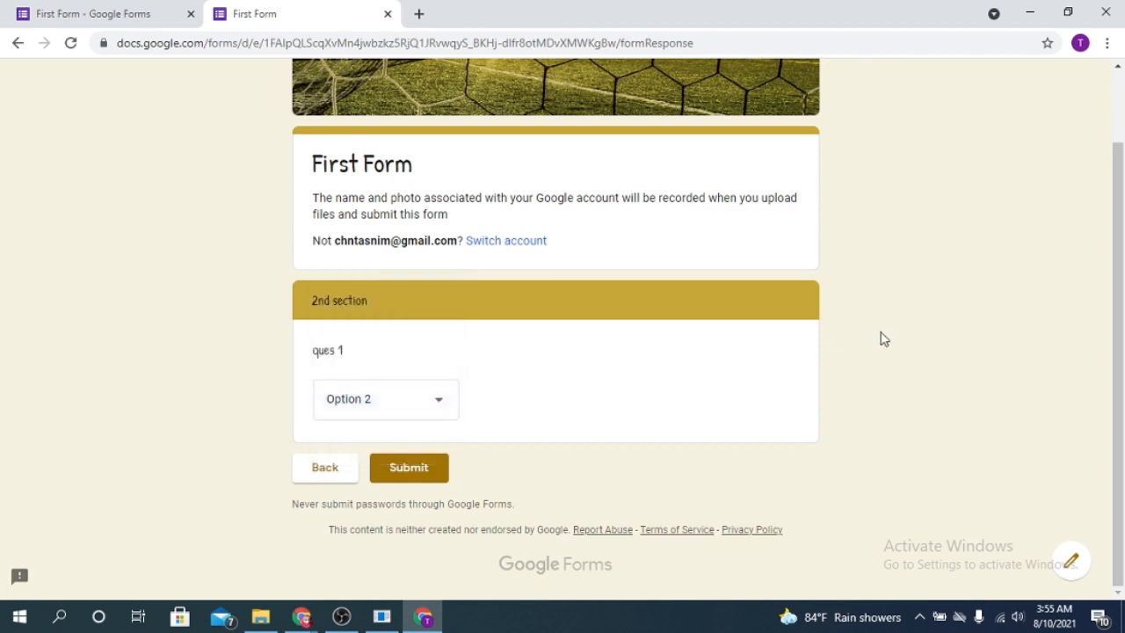
left_click(422, 482)
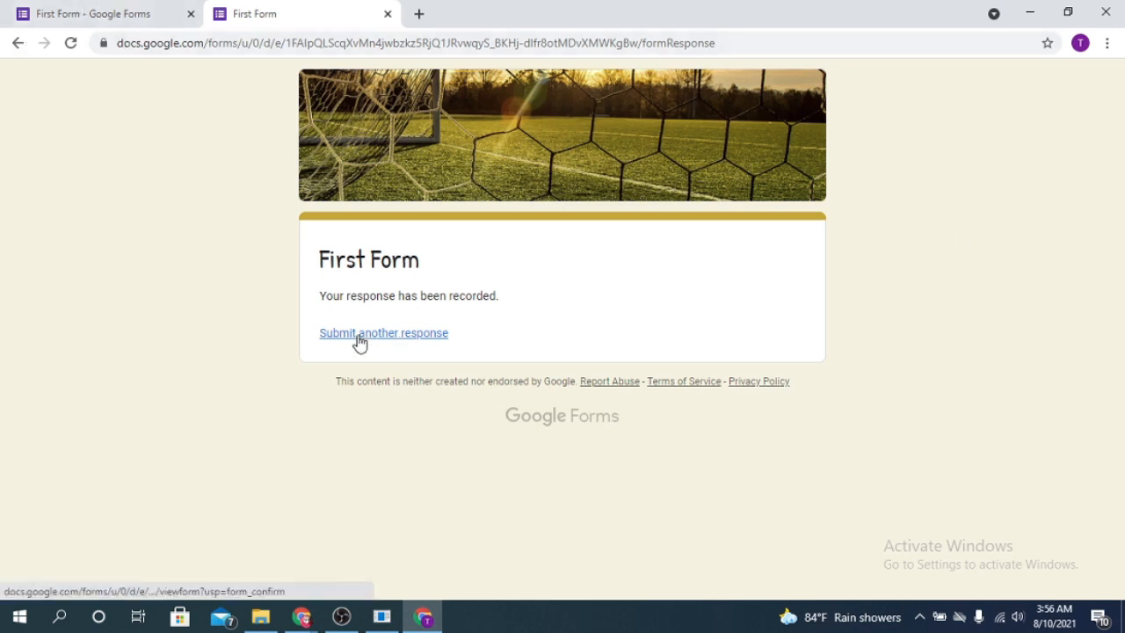
- Return to the First Form editor tab
left_click(73, 9)
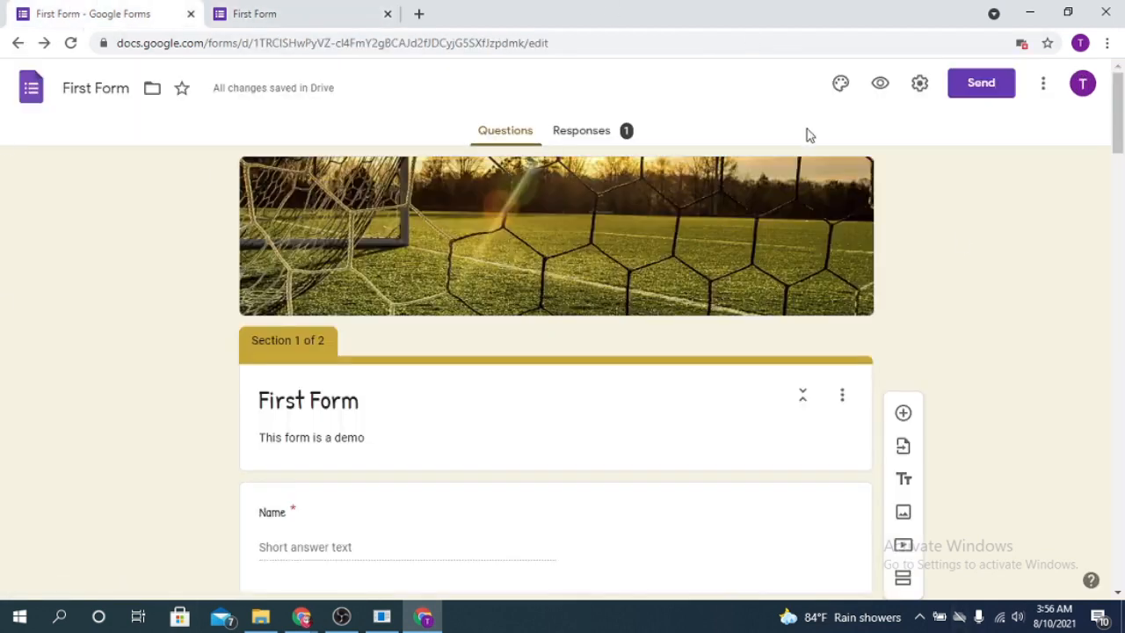
scroll(989, 274, "down", 15)
scroll(587, 252, "up", 12)
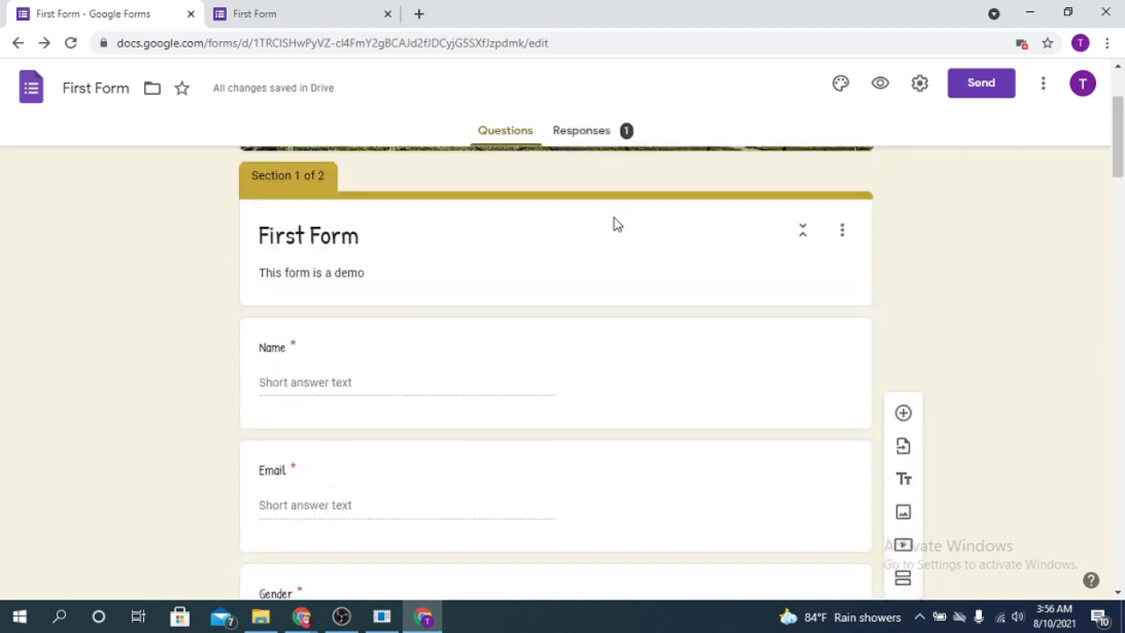
scroll(615, 224, "up", 2)
- Review the Responses summary: 1 response, ques 1 at 100% Option 2, Female at 100%
left_click(593, 134)
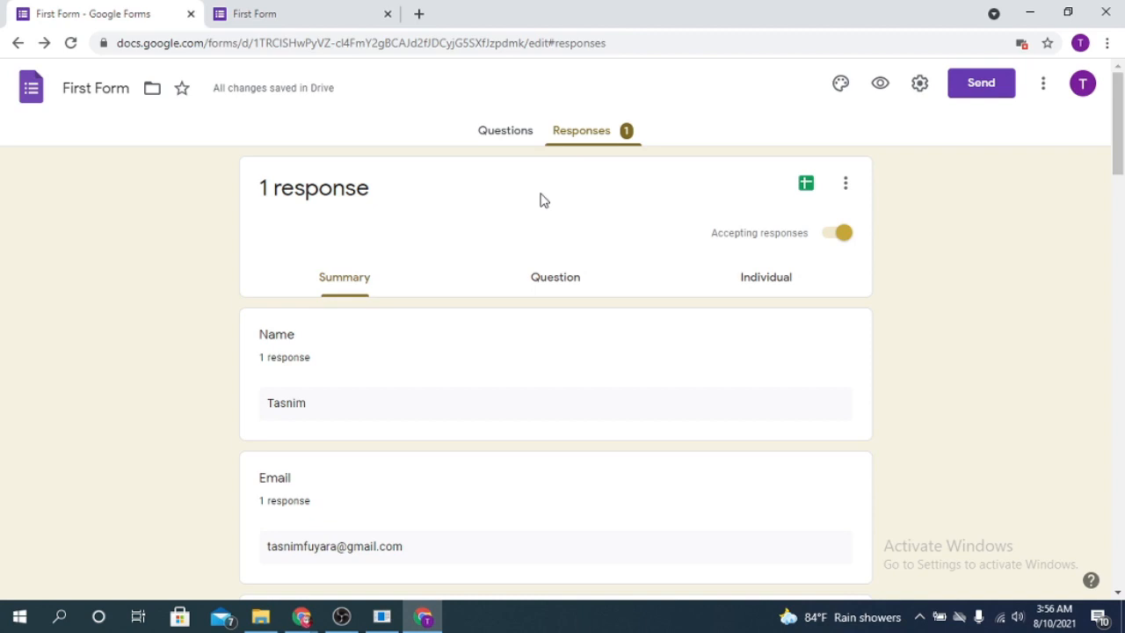
scroll(490, 296, "down", 1)
scroll(369, 279, "down", 1)
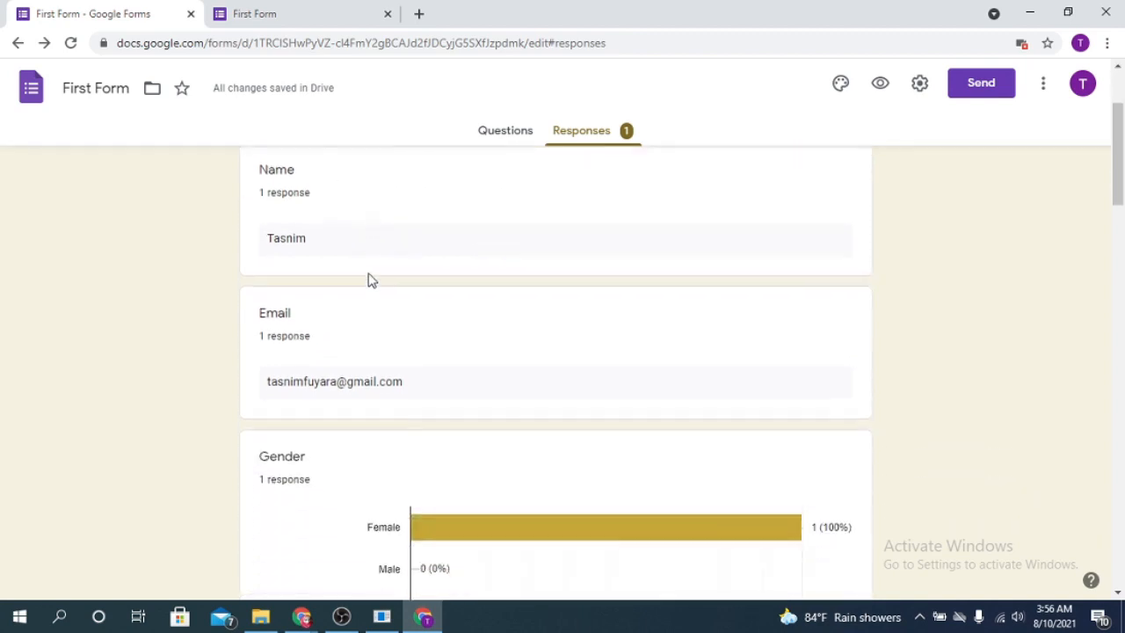
scroll(356, 253, "down", 3)
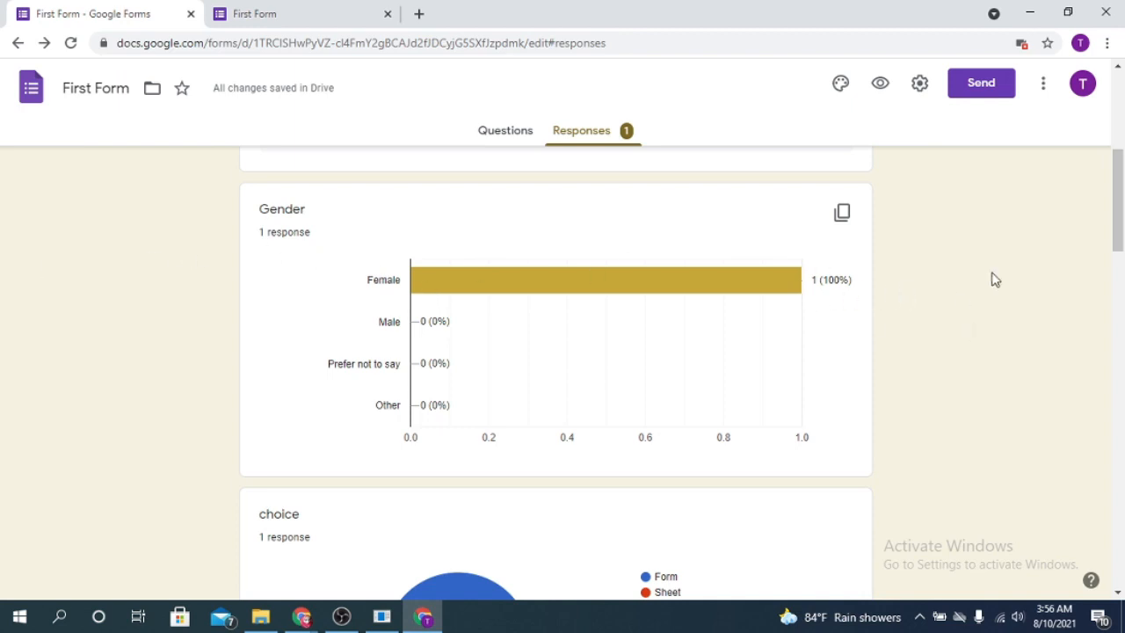
scroll(1117, 195, "up", 5)
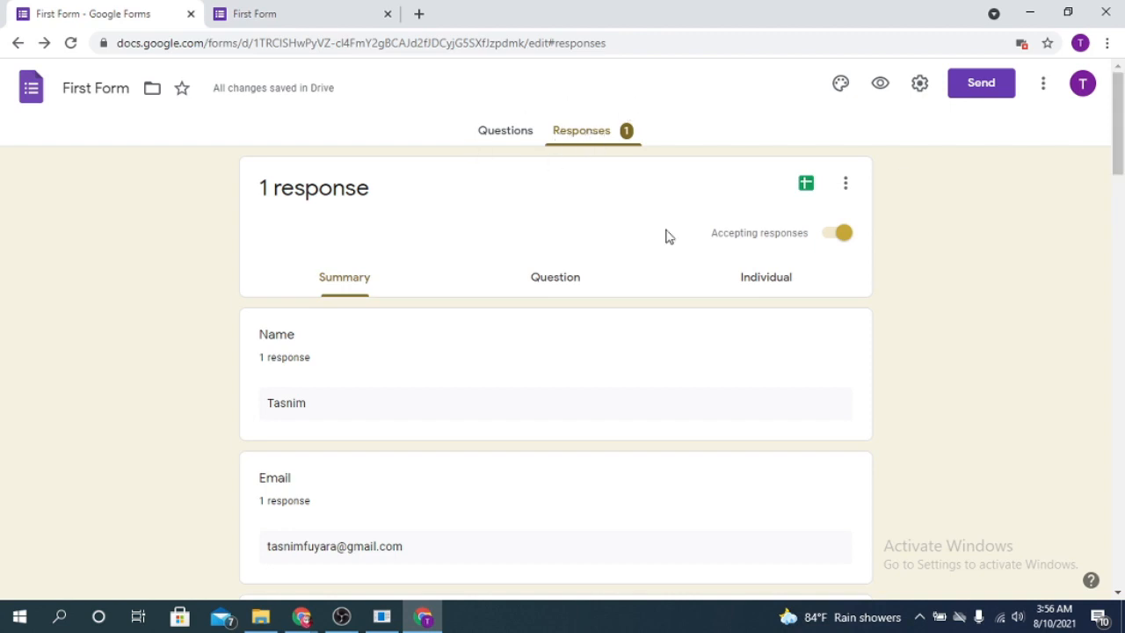
scroll(659, 326, "down", 7)
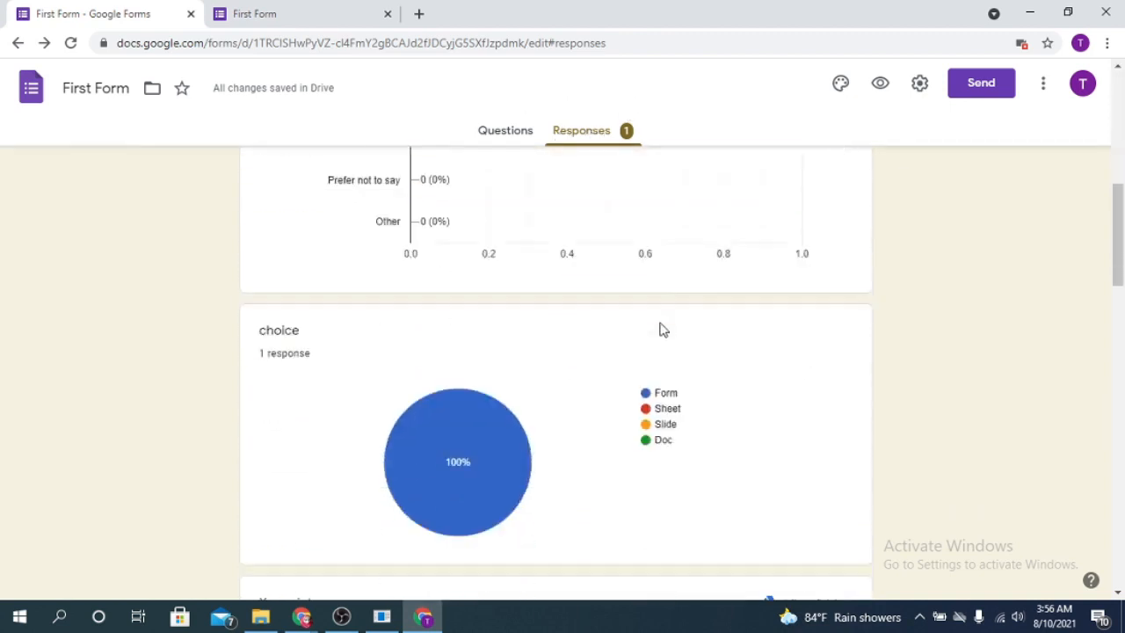
scroll(663, 329, "up", 4)
scroll(663, 329, "down", 11)
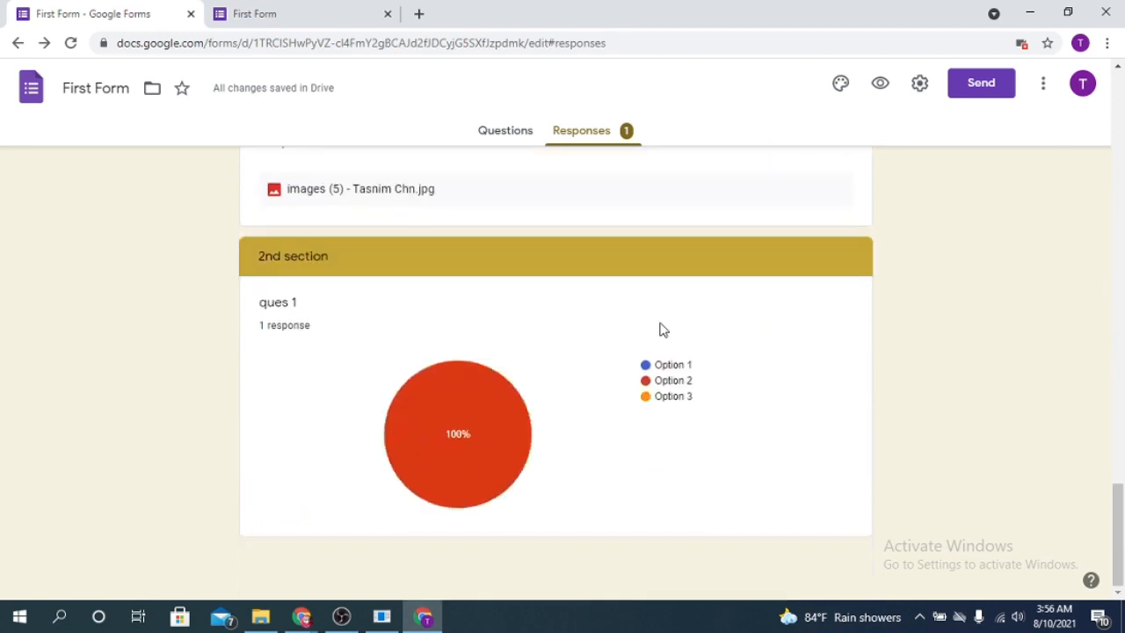
scroll(663, 329, "up", 15)
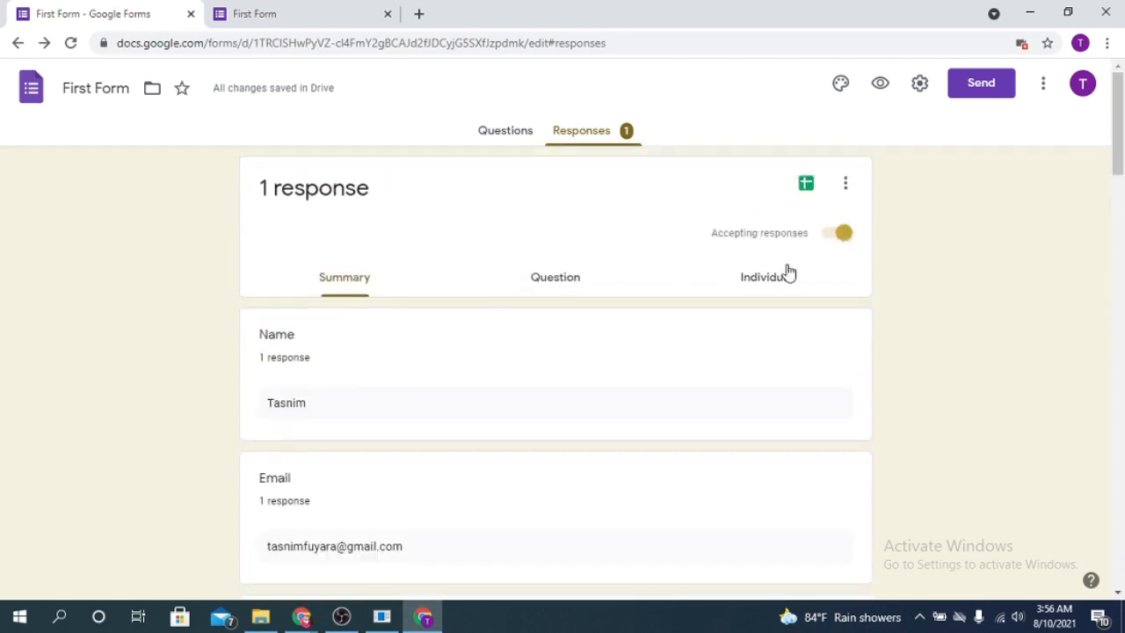
- Look over the submitted answers in the Question view and then the Individual view
left_click(559, 279)
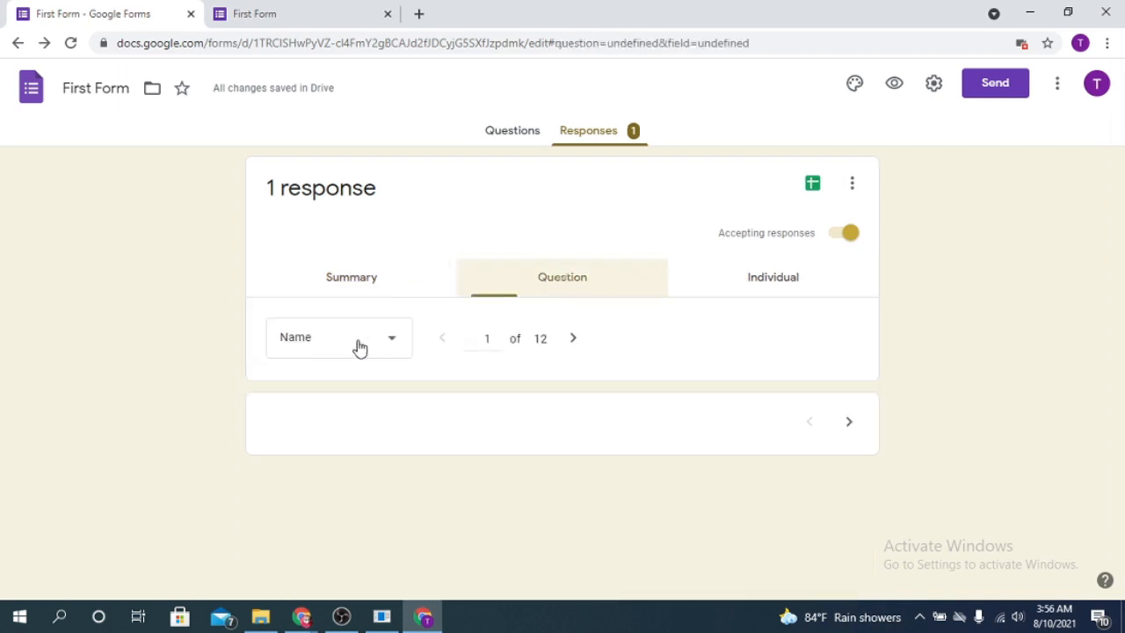
scroll(517, 379, "down", 2)
scroll(518, 378, "up", 2)
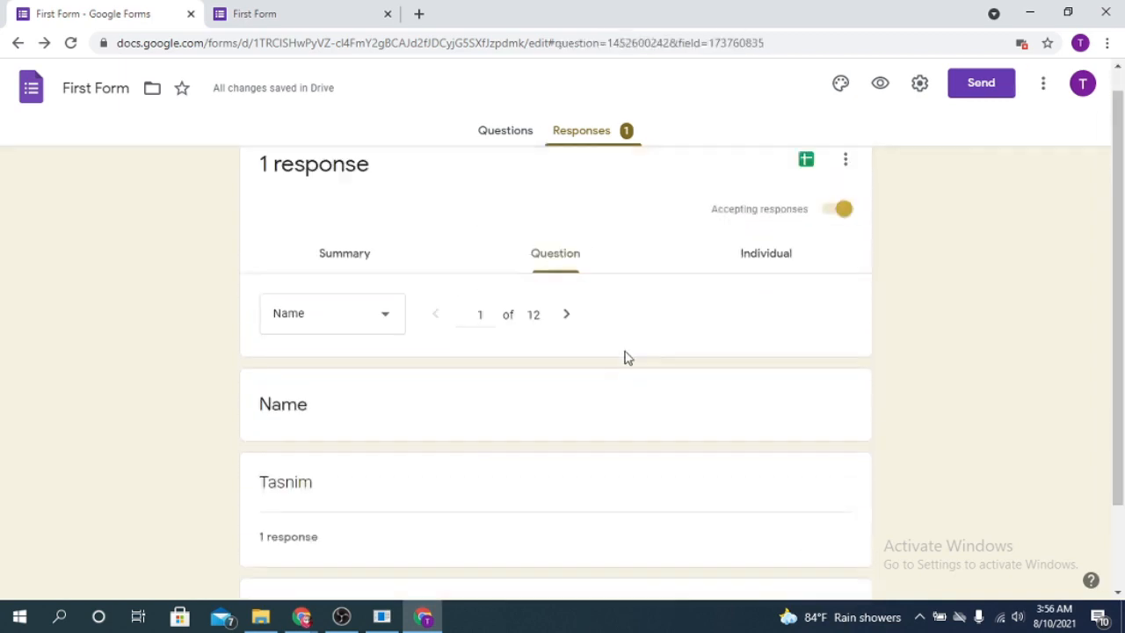
left_click(773, 280)
scroll(401, 377, "down", 7)
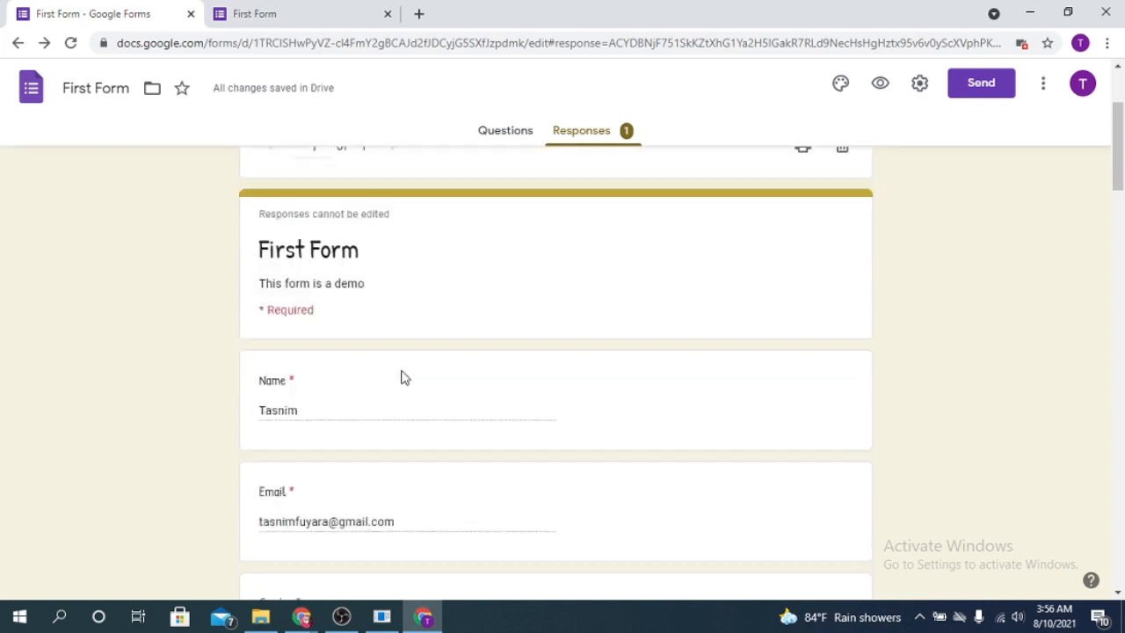
scroll(557, 340, "up", 7)
- Link the responses to a new spreadsheet named 'First Form (Responses)'
scroll(548, 354, "down", 4)
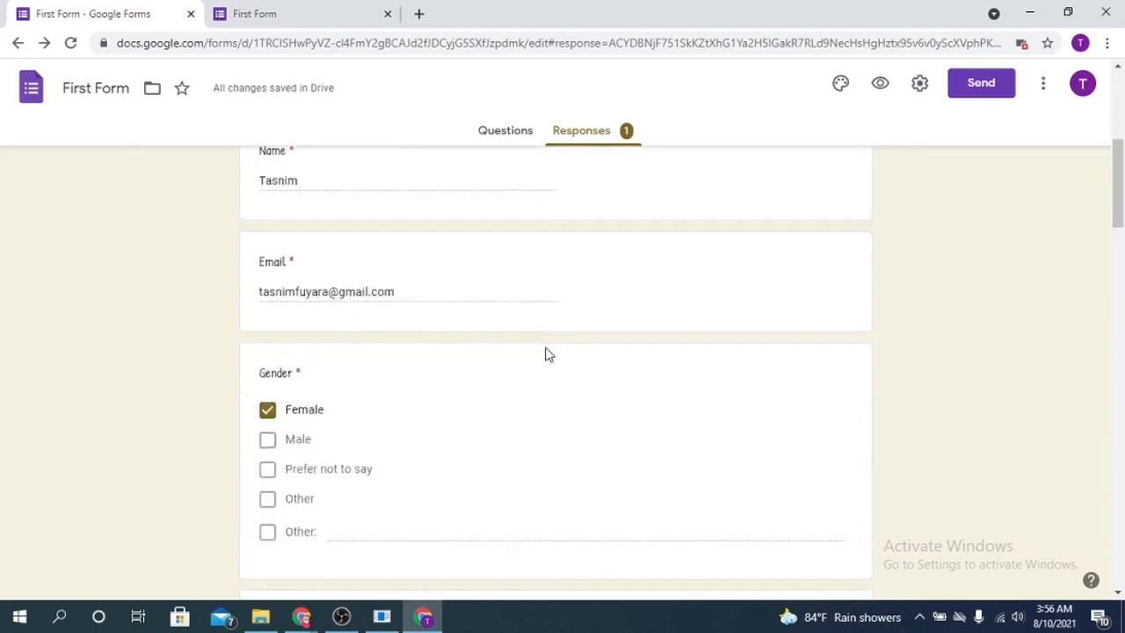
scroll(545, 356, "down", 5)
scroll(542, 351, "up", 10)
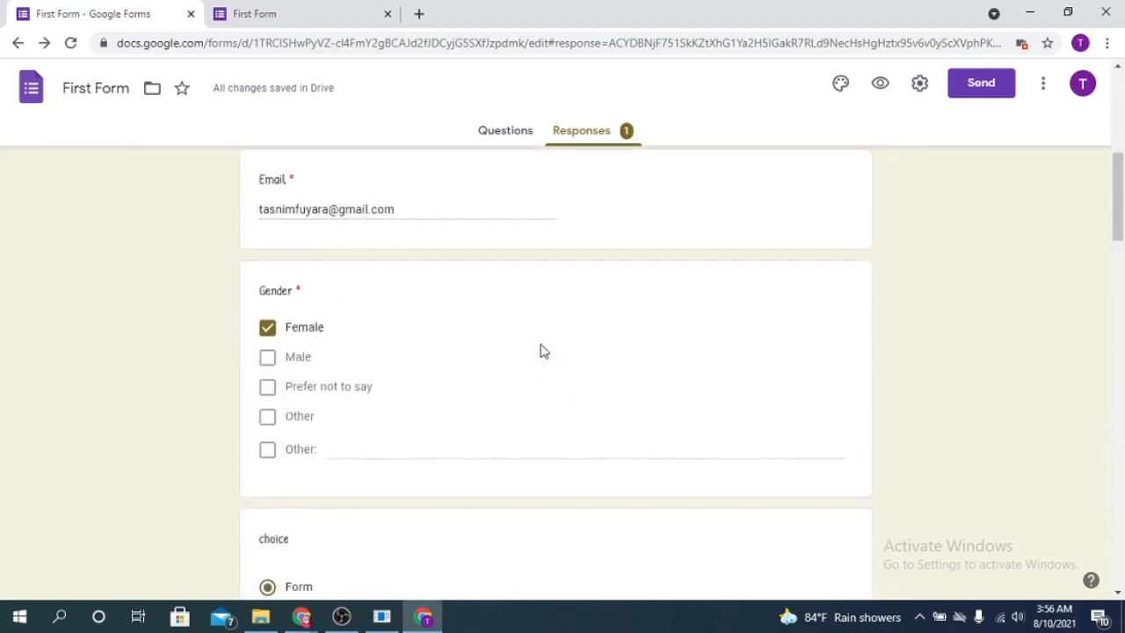
scroll(542, 347, "up", 2)
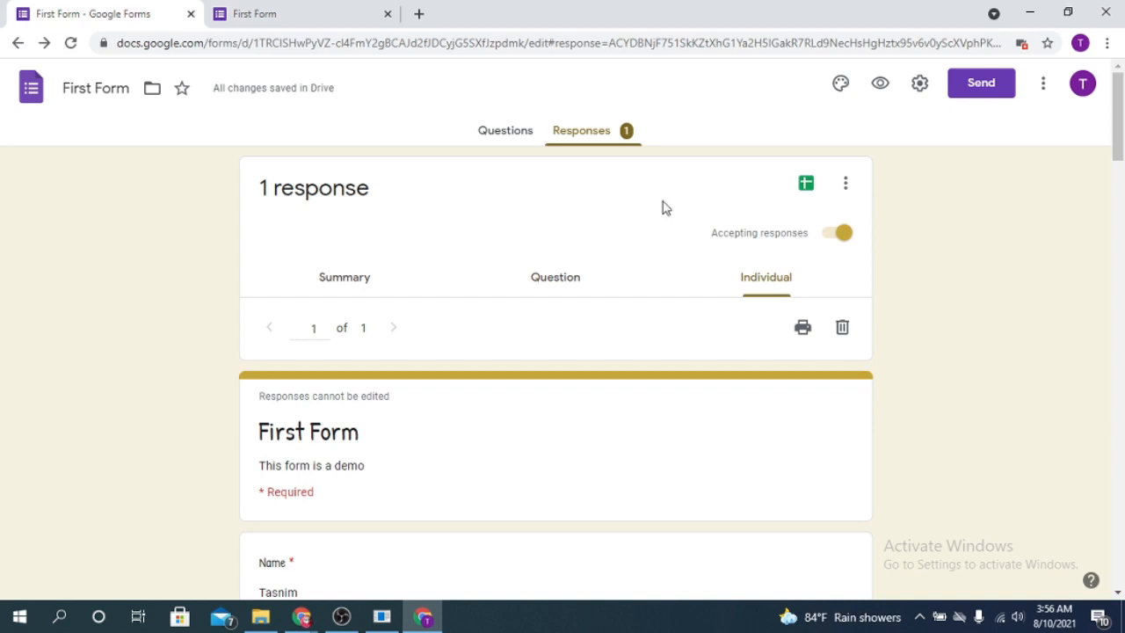
left_click(805, 185)
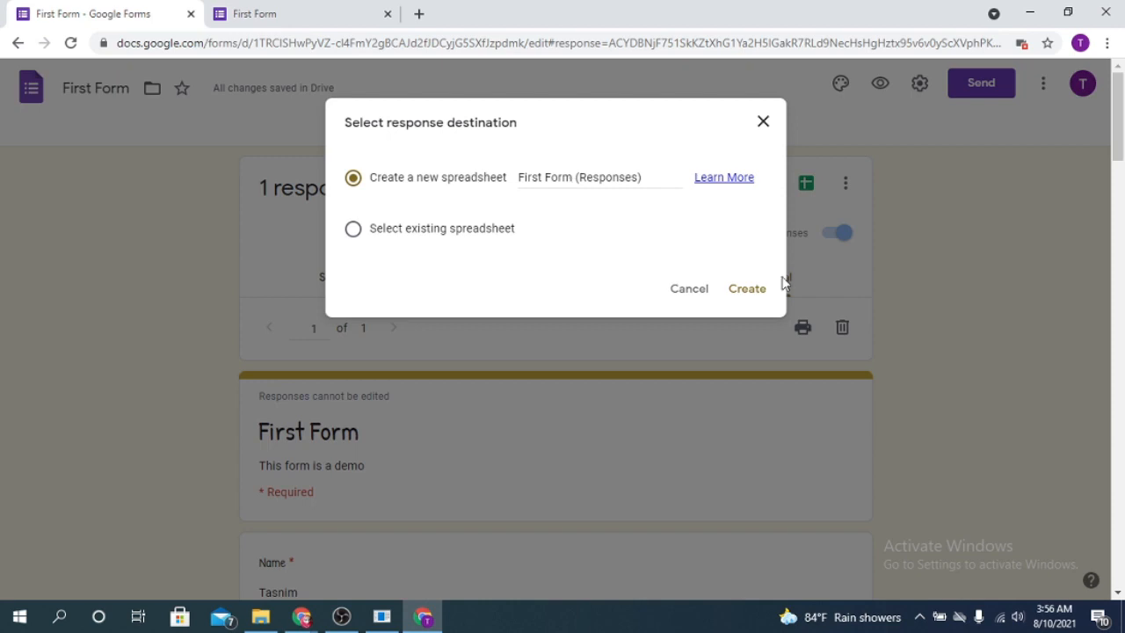
left_click(747, 292)
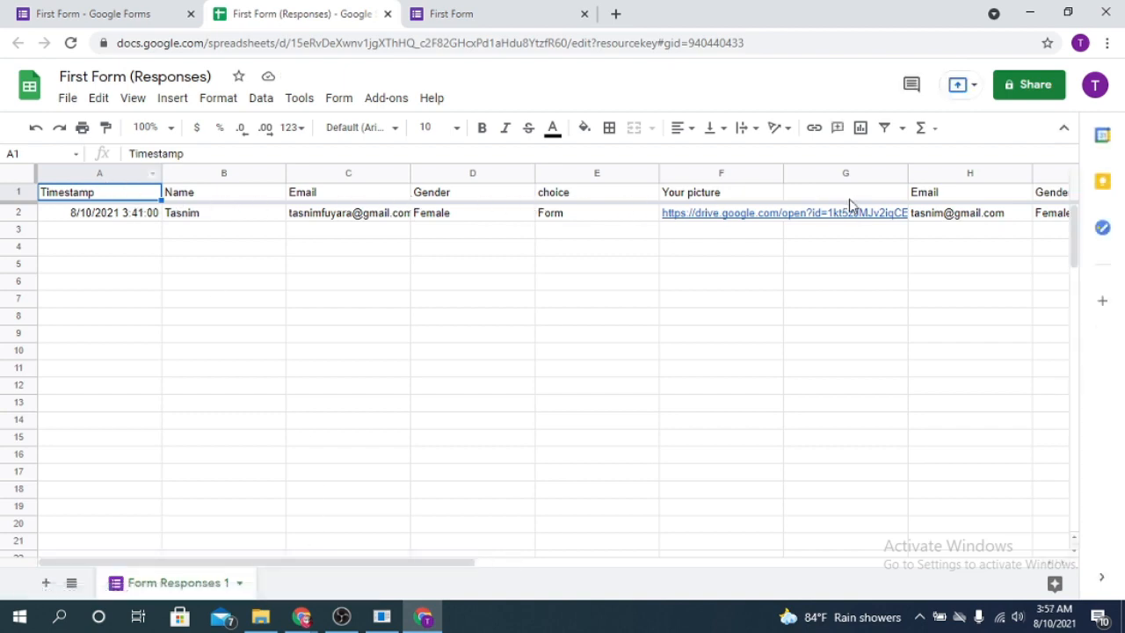
left_click(327, 200)
left_click(436, 201)
left_click(563, 199)
left_click(685, 199)
left_click(815, 194)
left_click(951, 194)
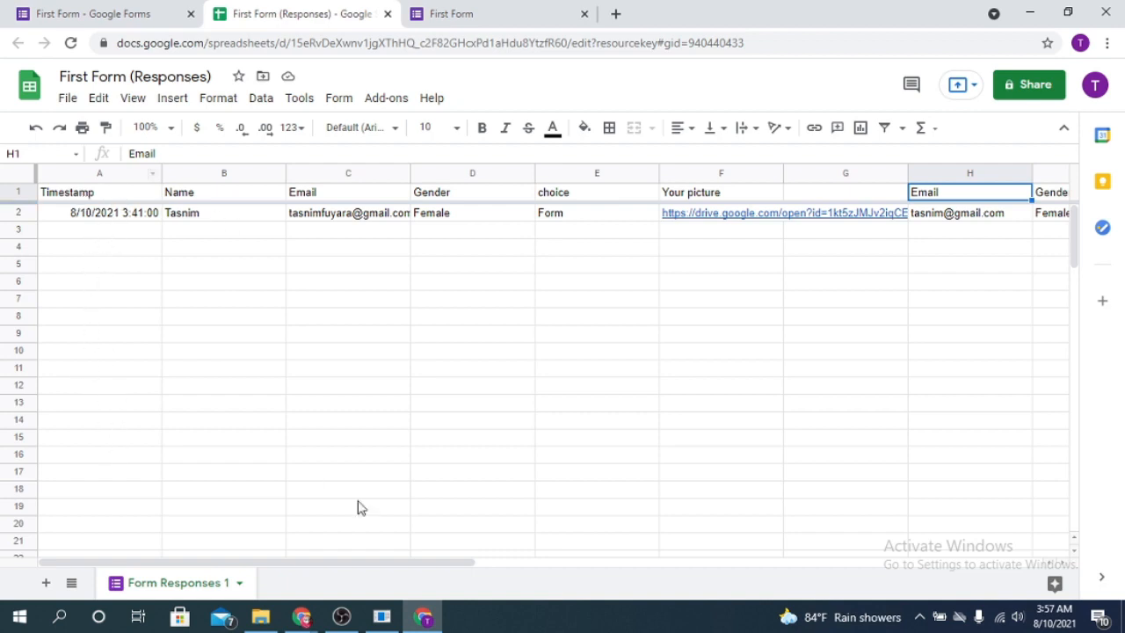
left_click_drag(439, 565, 686, 571)
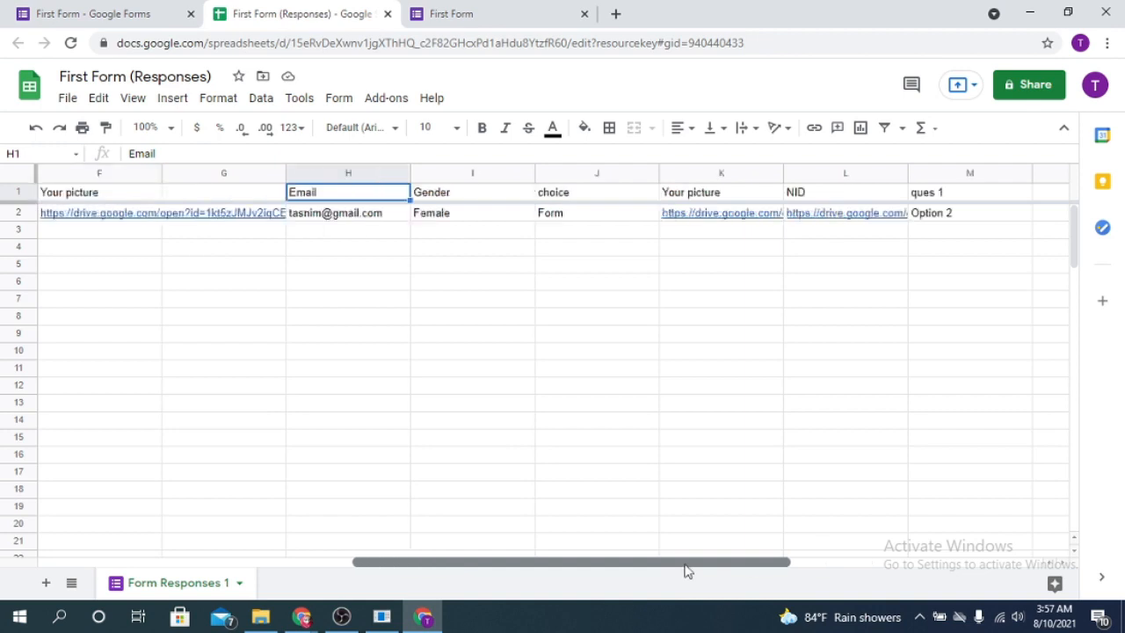
- Move between the form, the response-recorded page and the responses spreadsheet tabs
left_click(36, 12)
left_click(442, 12)
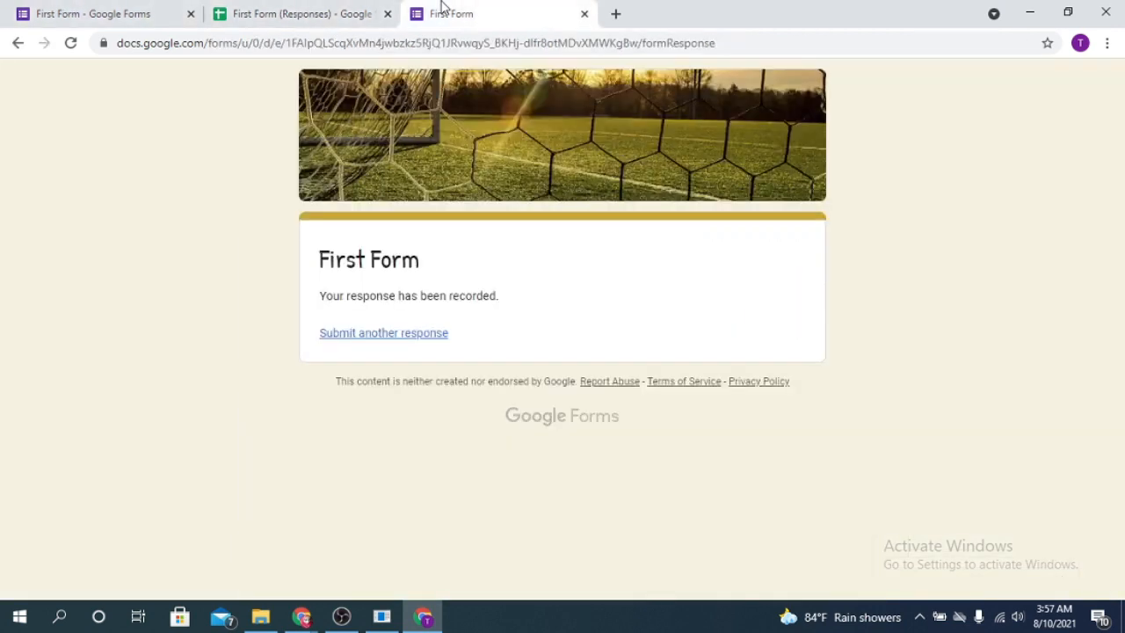
left_click(290, 13)
left_click(106, 13)
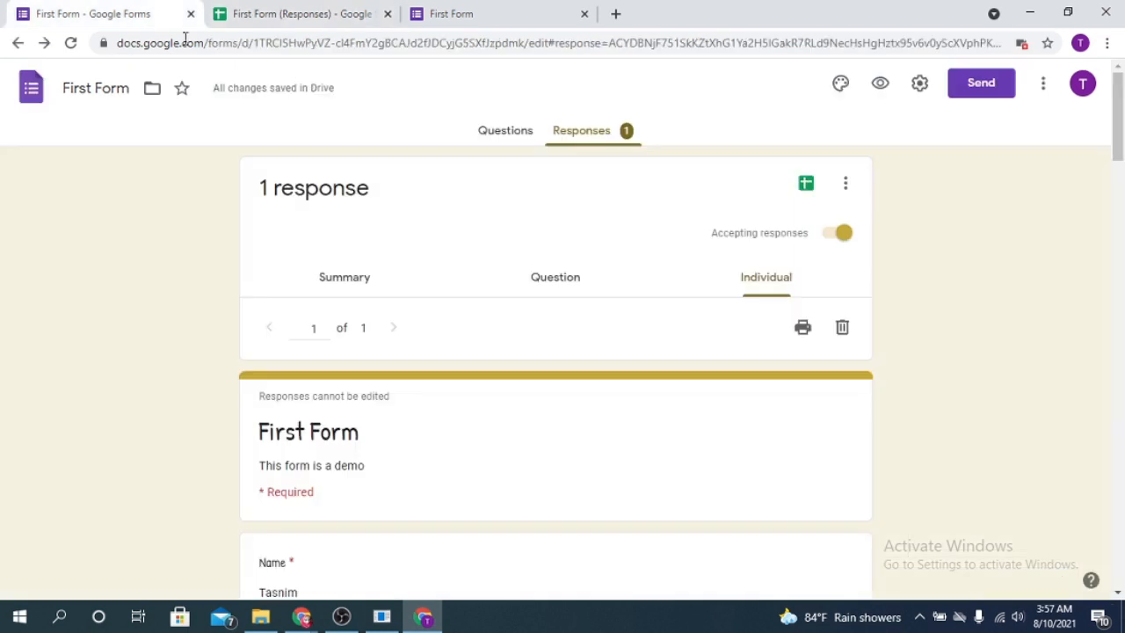
left_click(263, 11)
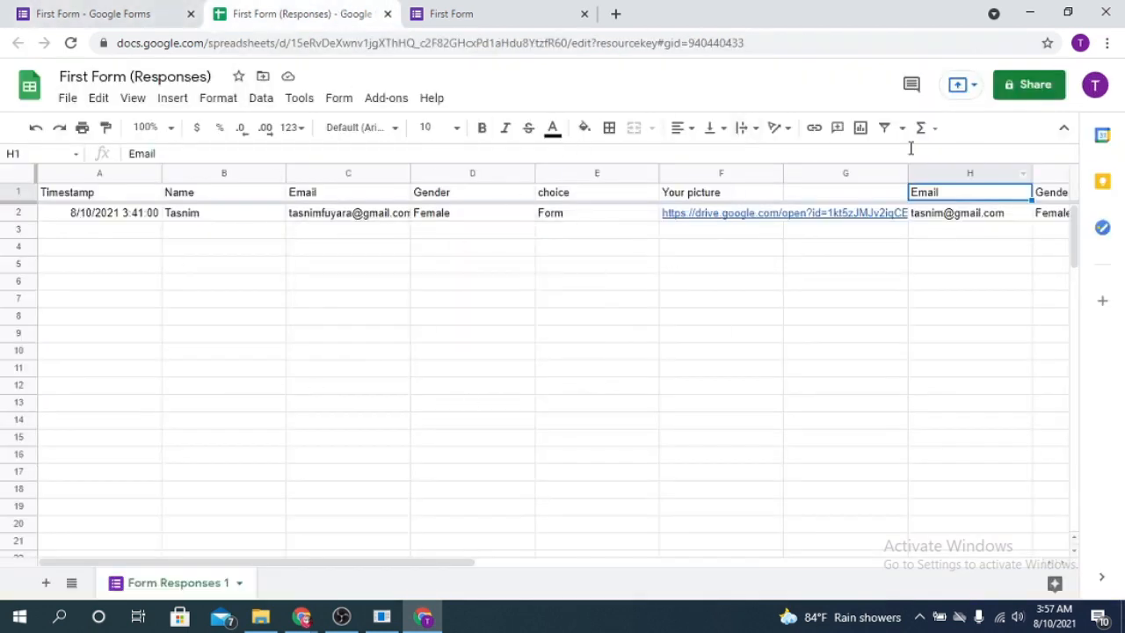
- Read through the single individual response, 1 of 1, down to ques 1's Option 2
left_click(141, 11)
scroll(630, 331, "down", 15)
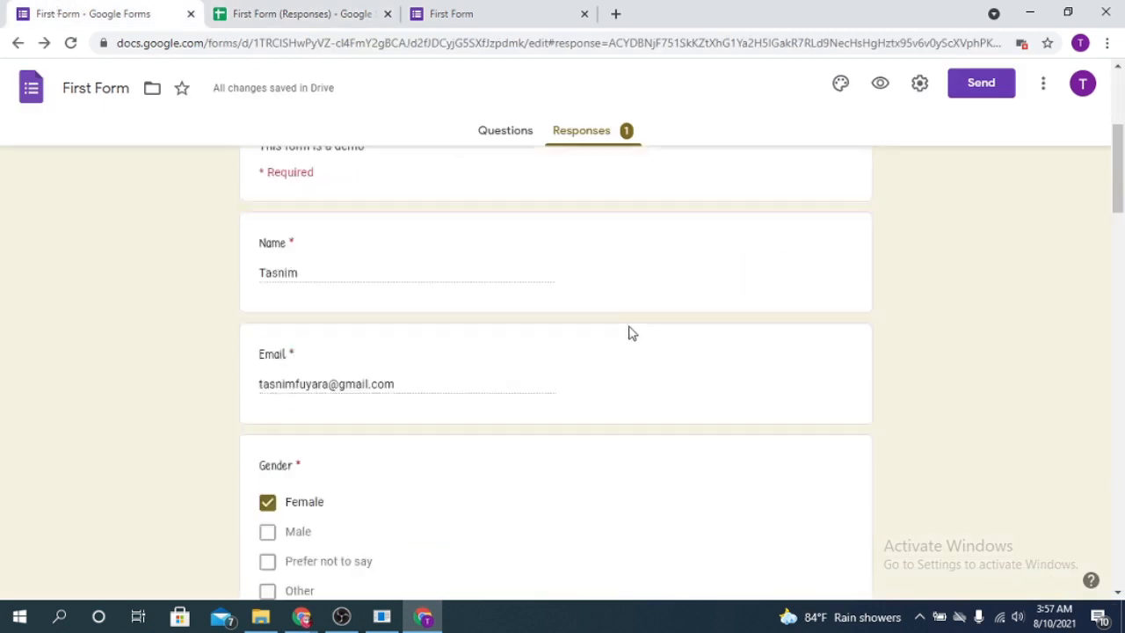
scroll(702, 424, "down", 3)
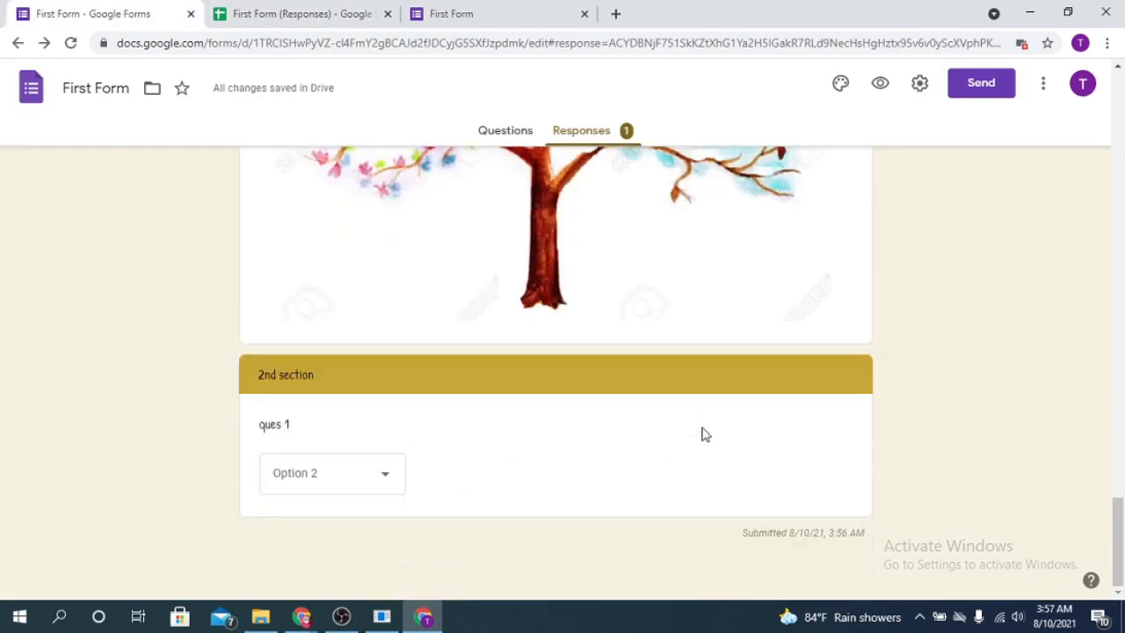
scroll(700, 431, "up", 12)
scroll(700, 434, "up", 6)
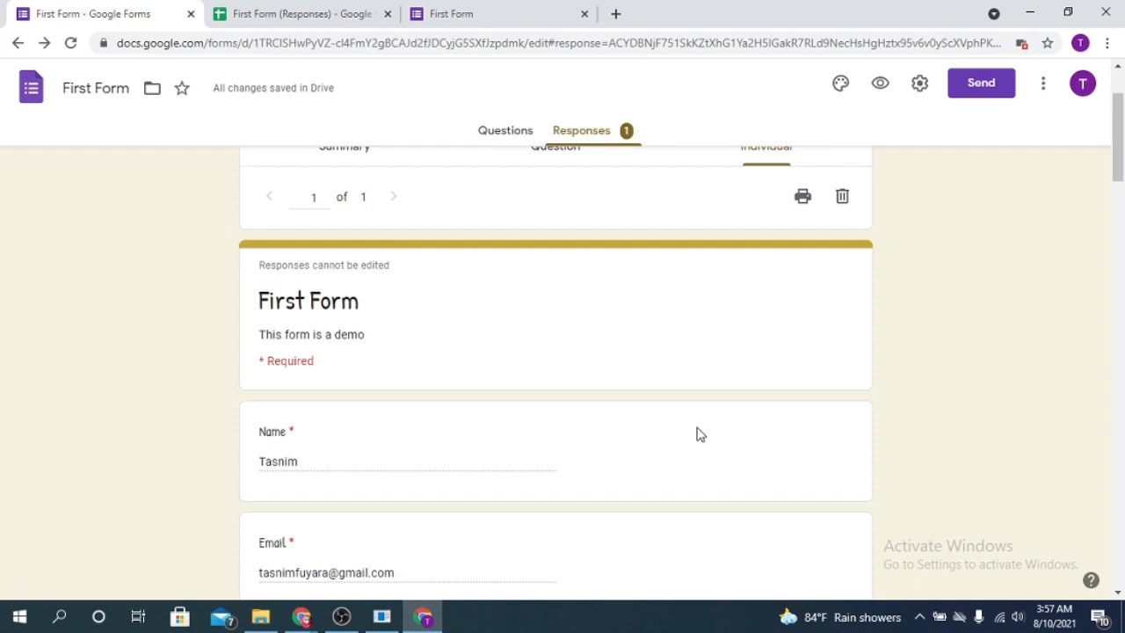